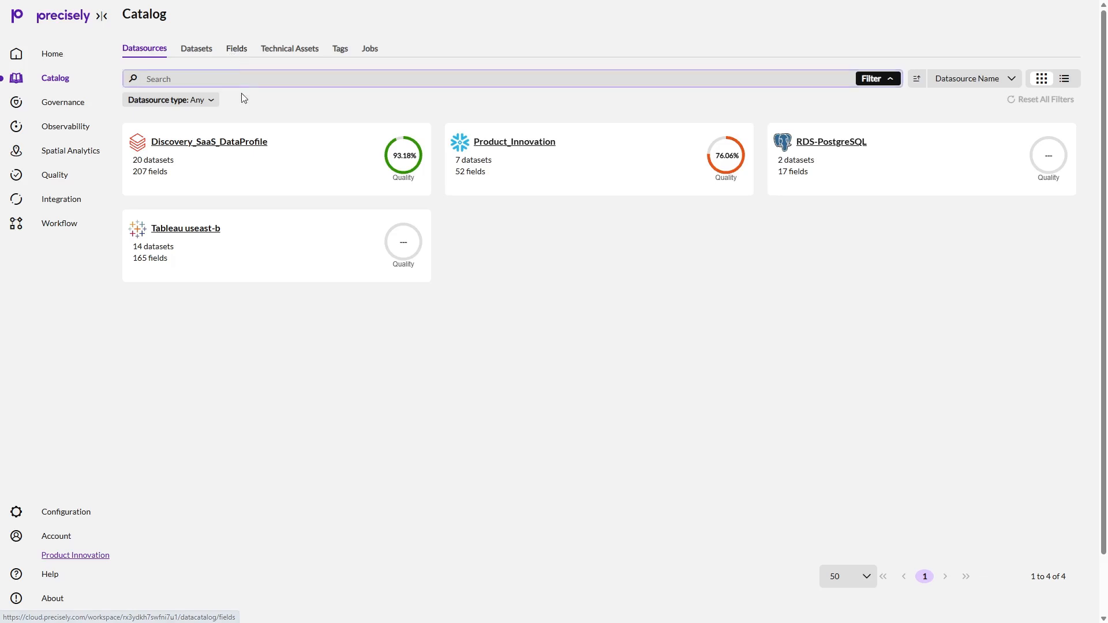
Open the bev_store_master dataset from the Discovery_SaaS_DataProfile datasource, with its datasets sorted by name.
{"action": "left_click", "coordinate": [243, 147]}
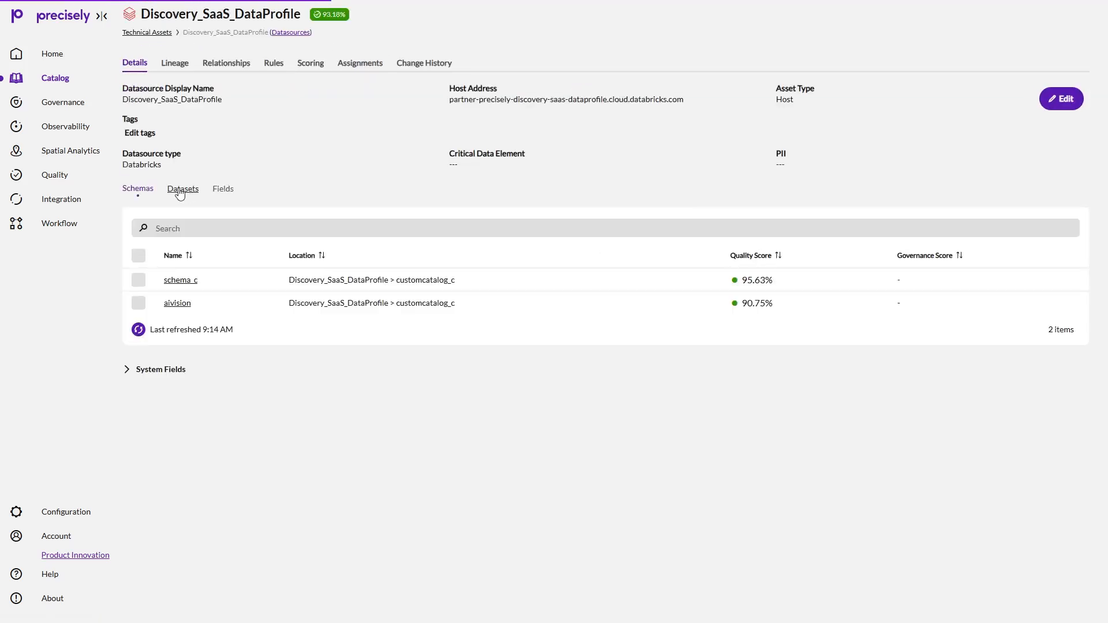
{"action": "left_click", "coordinate": [180, 190]}
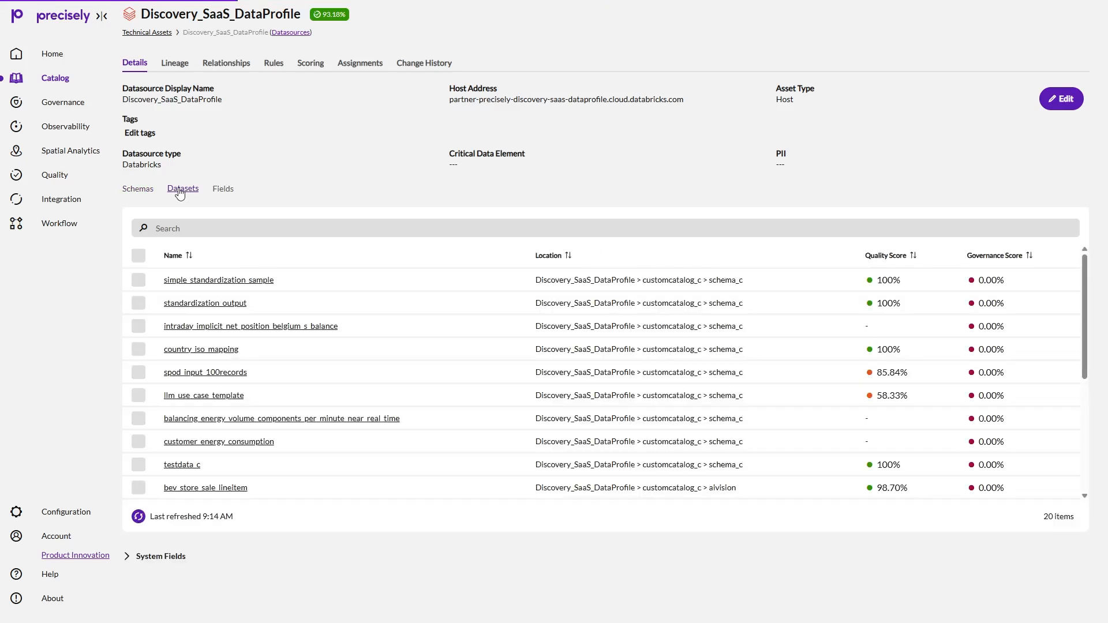
{"action": "left_click", "coordinate": [172, 257]}
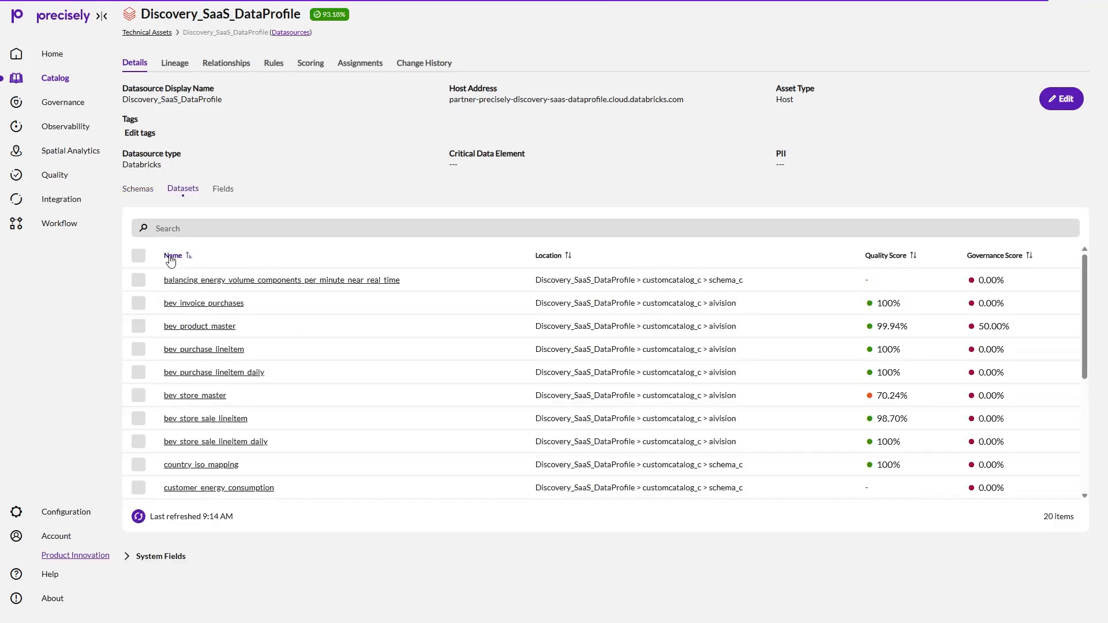
{"action": "left_click", "coordinate": [188, 395]}
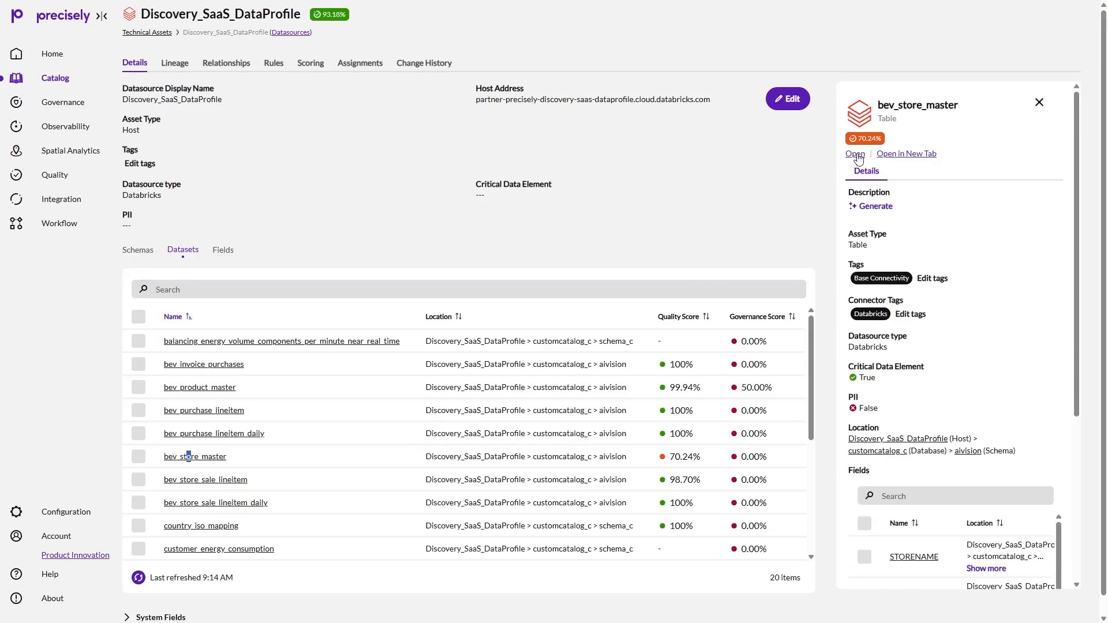
{"action": "left_click", "coordinate": [856, 154]}
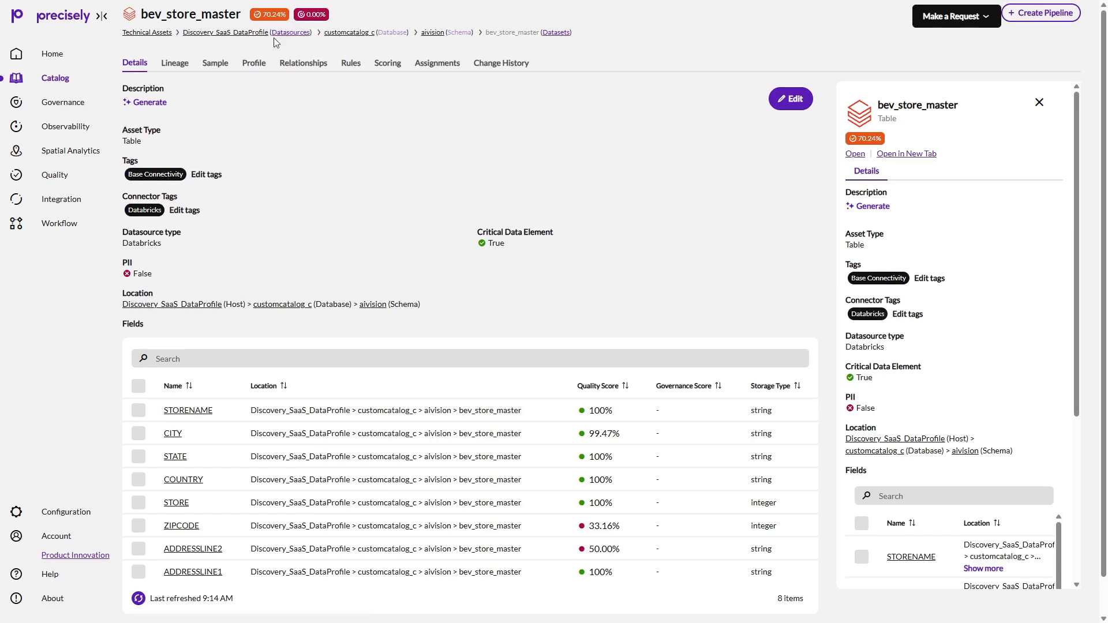
View the dataset's profile and open the full profile of its ZIPCODE field.
{"action": "left_click", "coordinate": [255, 66]}
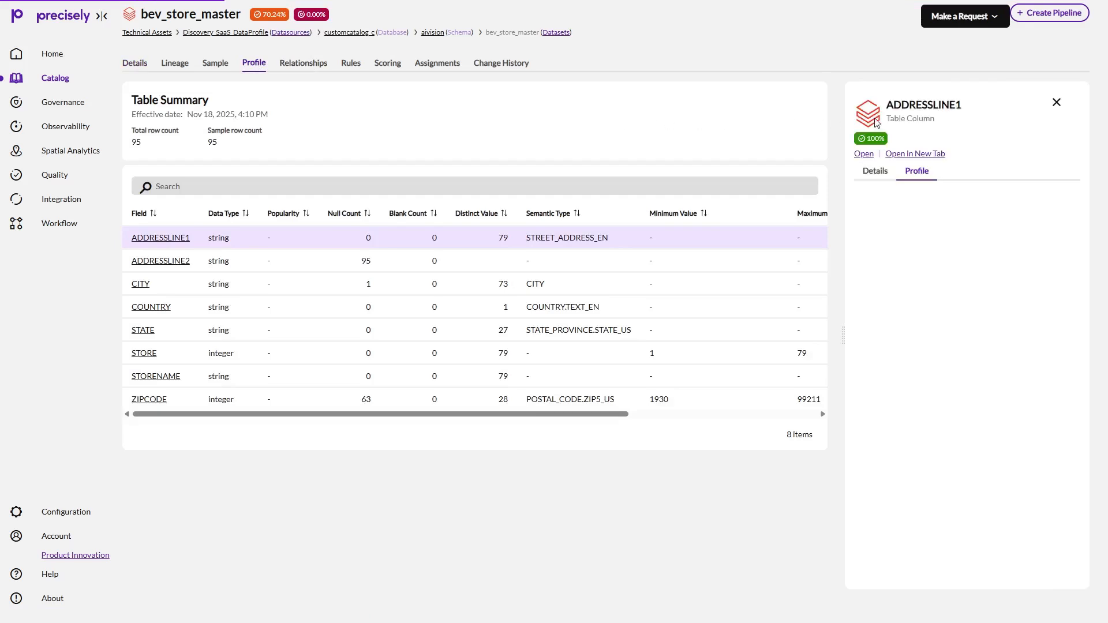
{"action": "left_click", "coordinate": [1057, 105]}
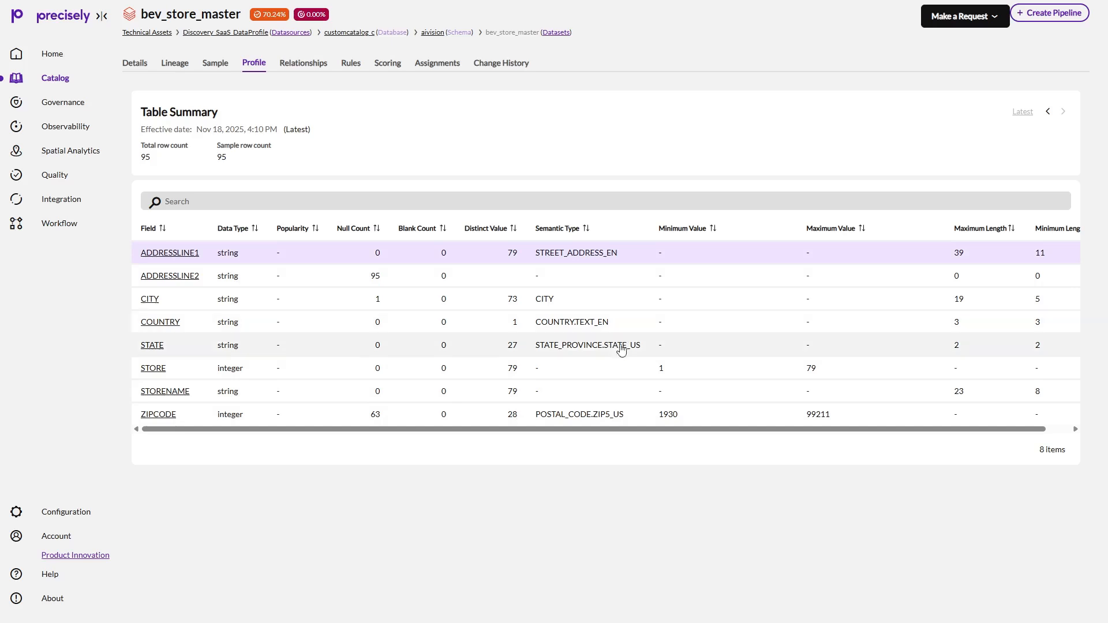
{"action": "left_click", "coordinate": [628, 416]}
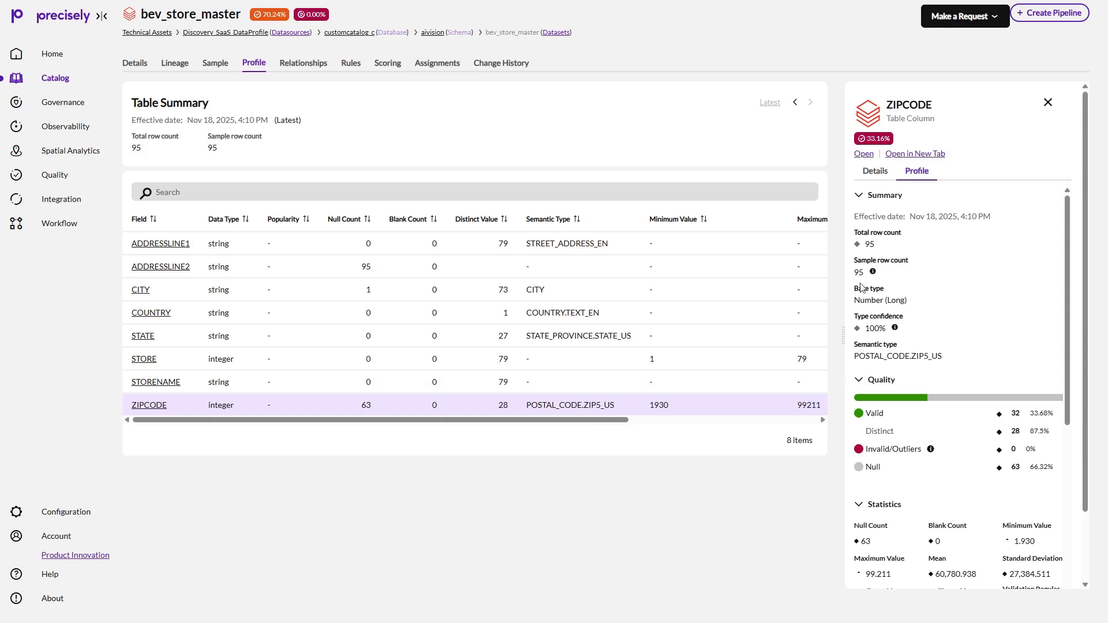
{"action": "left_click", "coordinate": [864, 155]}
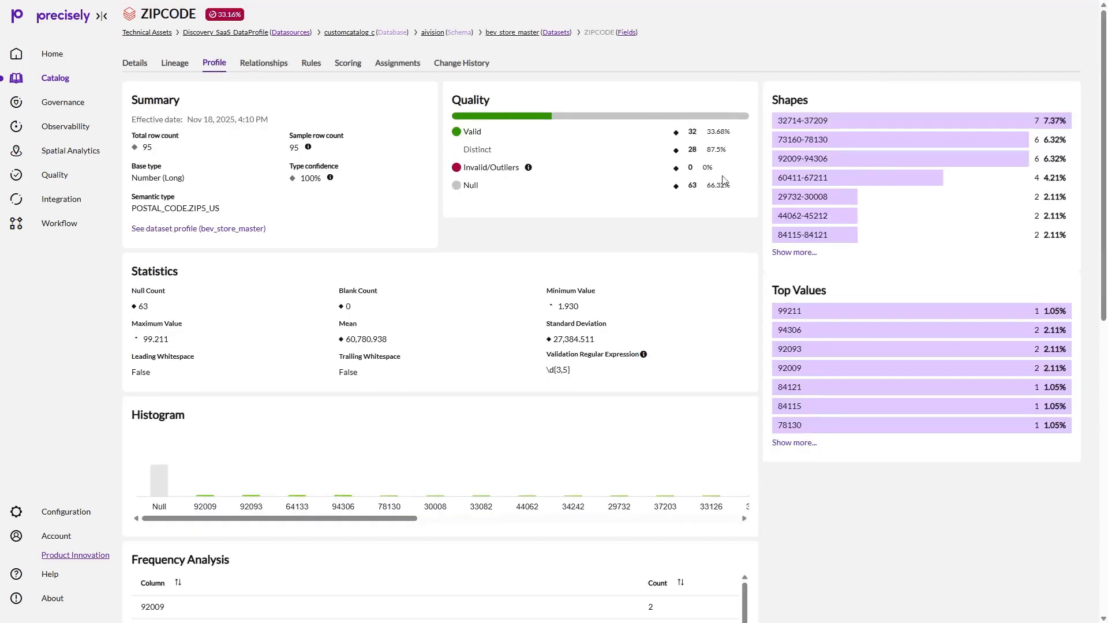
View the ZIPCODE field's Null Count history and shift its date range back to 5 Oct to 5 Nov 2025, adjusting the range's start.
{"action": "left_click", "coordinate": [135, 306]}
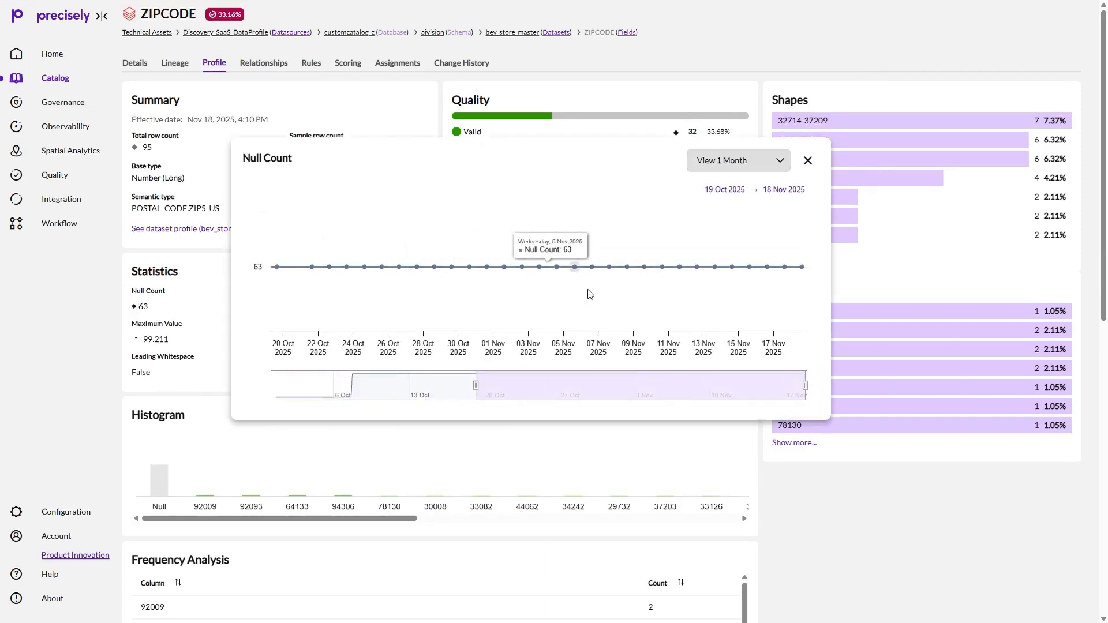
{"action": "left_click", "coordinate": [781, 165]}
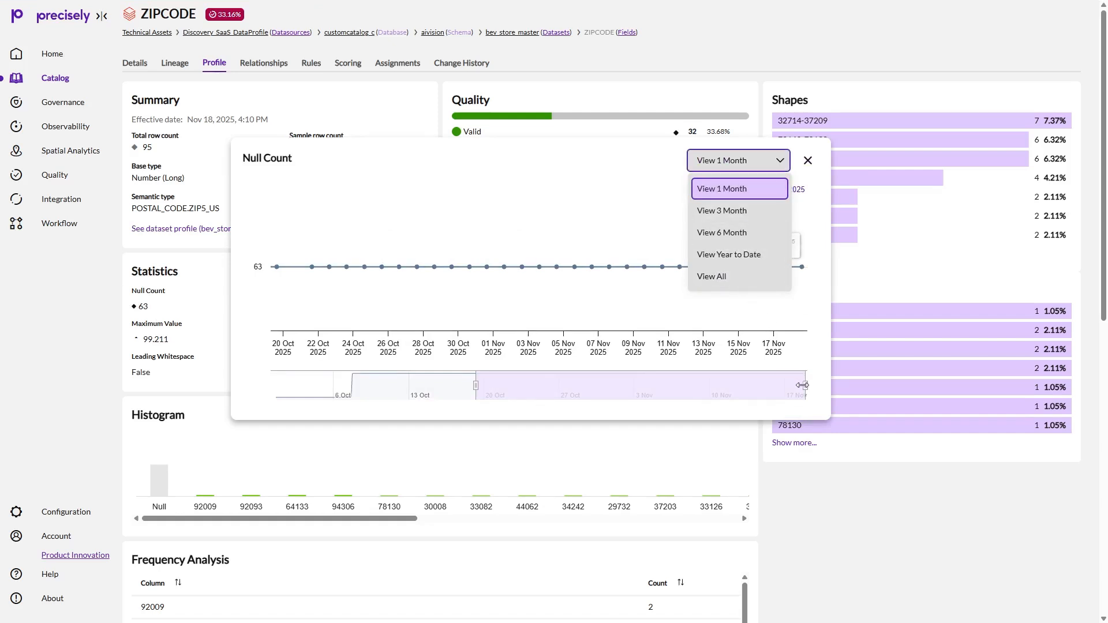
{"action": "left_click_drag", "start_coordinate": [739, 385], "coordinate": [595, 385]}
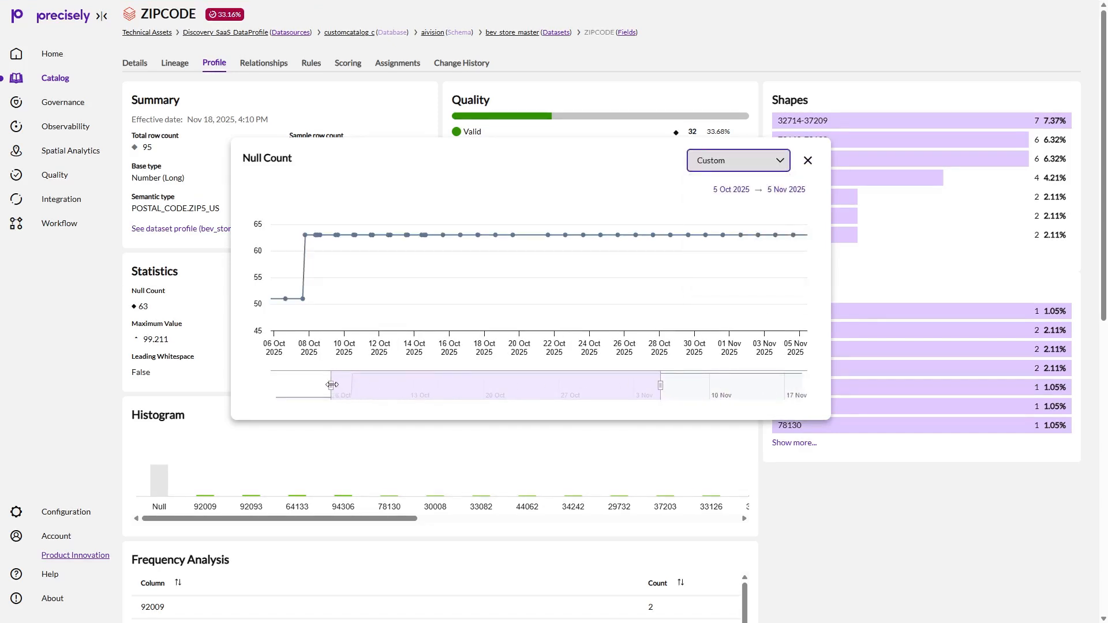
{"action": "left_click_drag", "start_coordinate": [330, 385], "coordinate": [481, 386]}
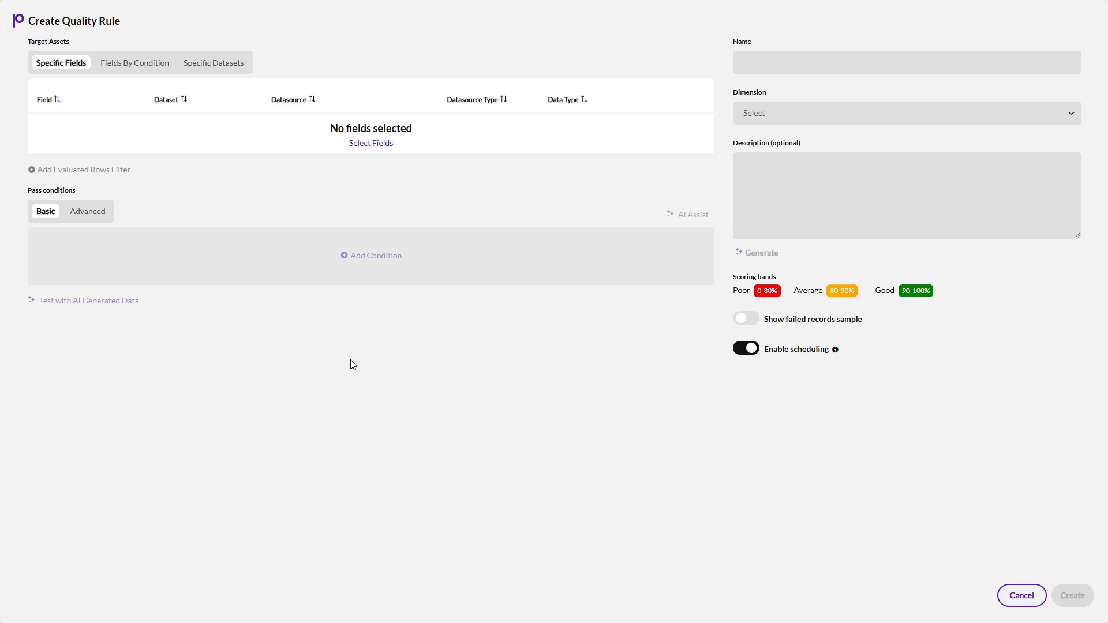
Try targeting the quality rule at specific datasets, and at fields by a Semantic type is condition, browsing the available semantic types.
{"action": "left_click", "coordinate": [217, 64]}
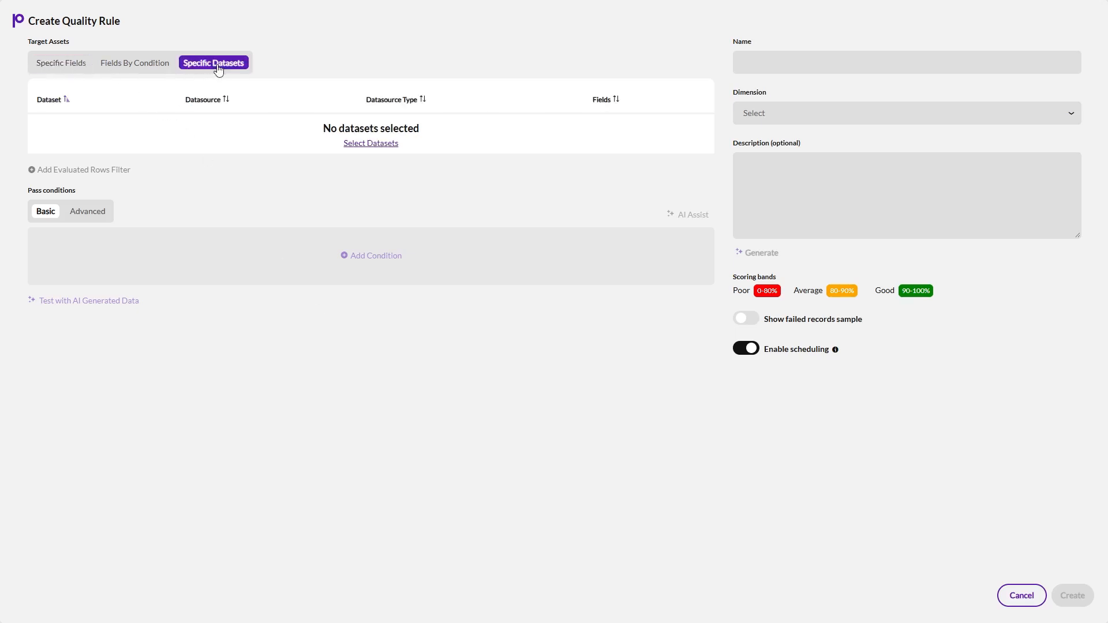
{"action": "left_click", "coordinate": [148, 65]}
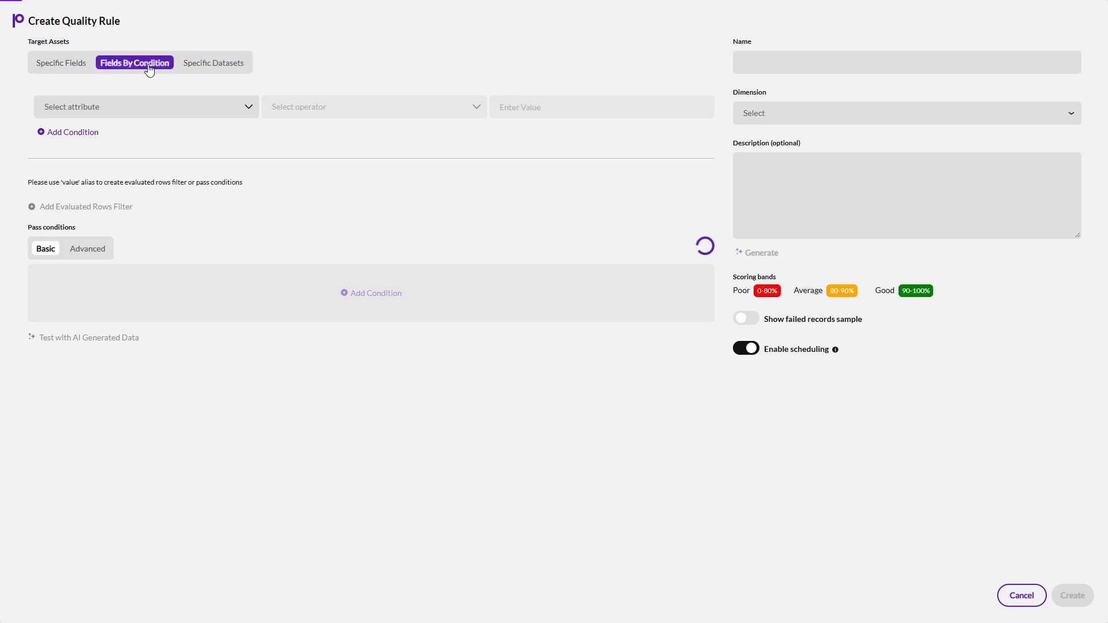
{"action": "left_click", "coordinate": [148, 116]}
{"action": "left_click", "coordinate": [113, 230]}
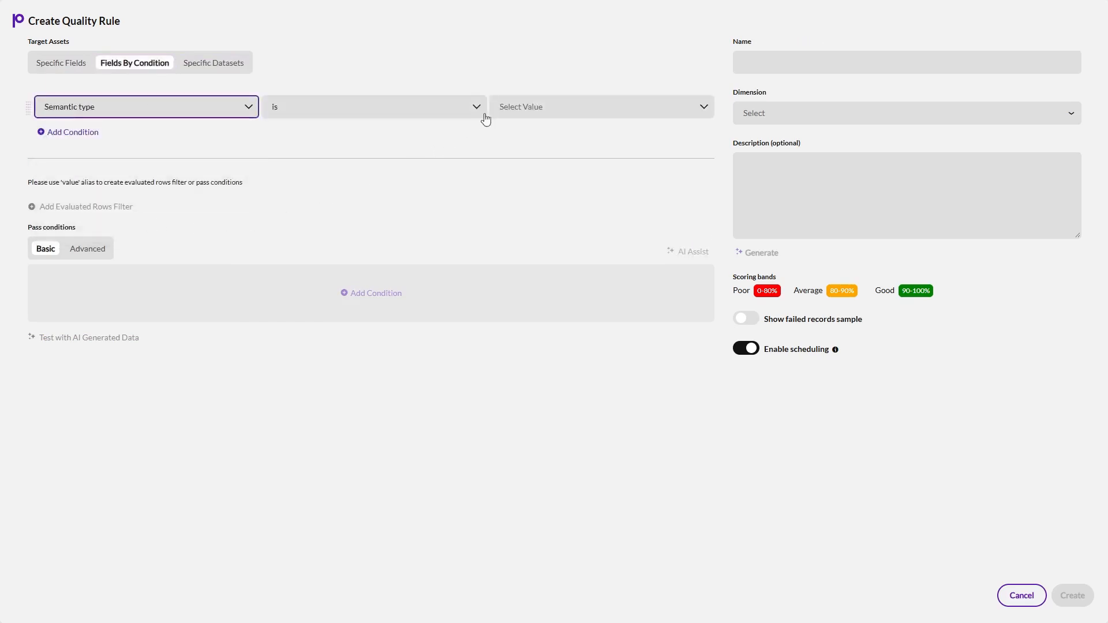
{"action": "left_click", "coordinate": [530, 113]}
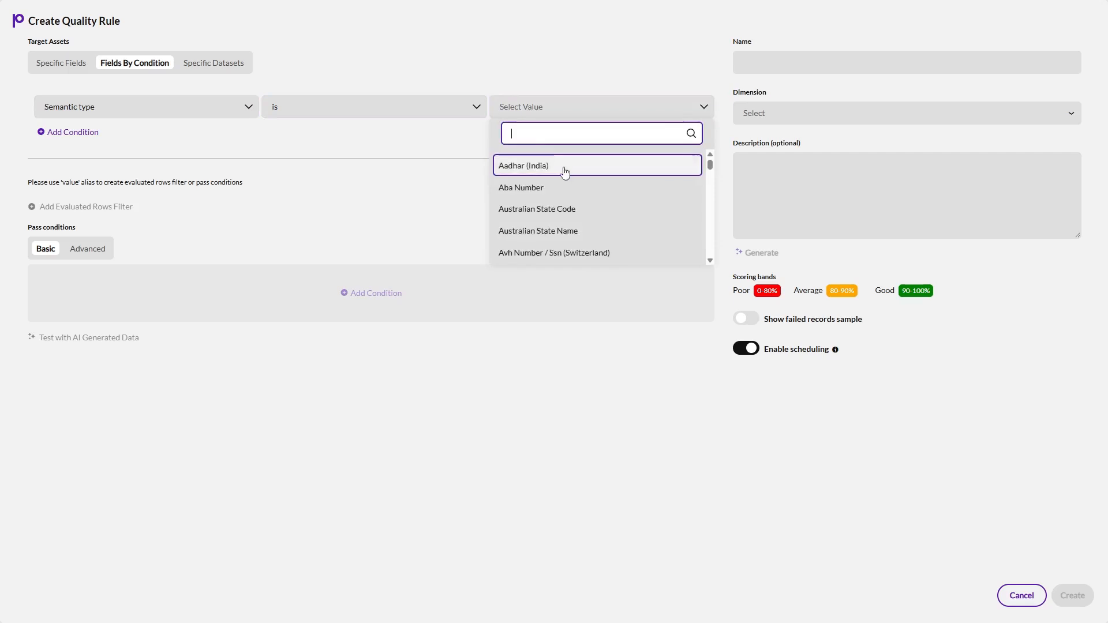
{"action": "scroll", "coordinate": [549, 185], "scroll_direction": "down", "scroll_amount": 15}
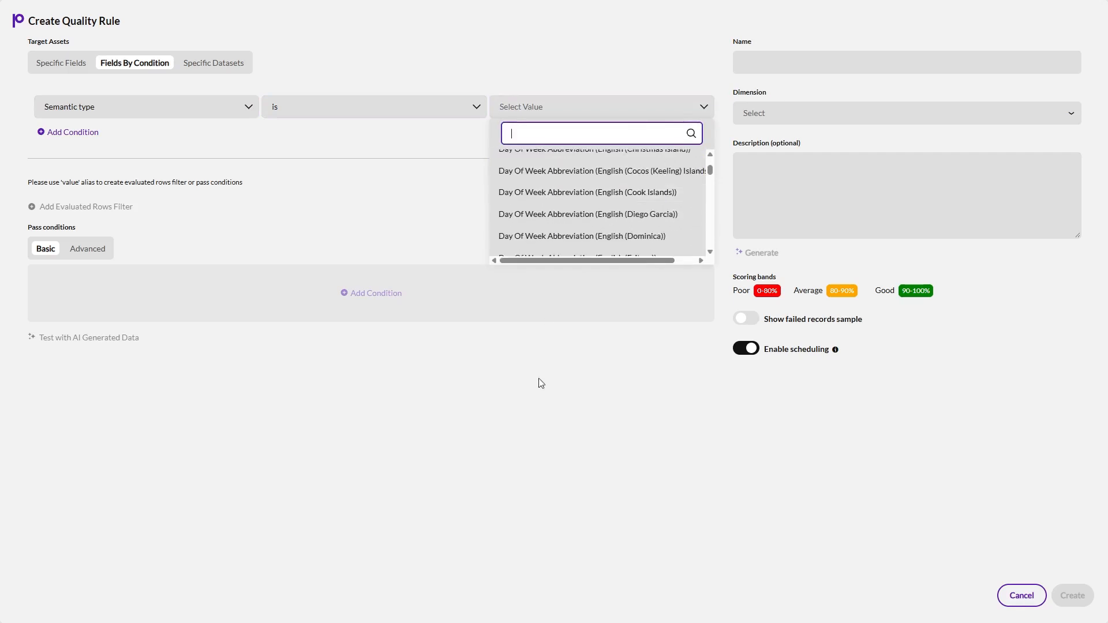
{"action": "left_click", "coordinate": [497, 449]}
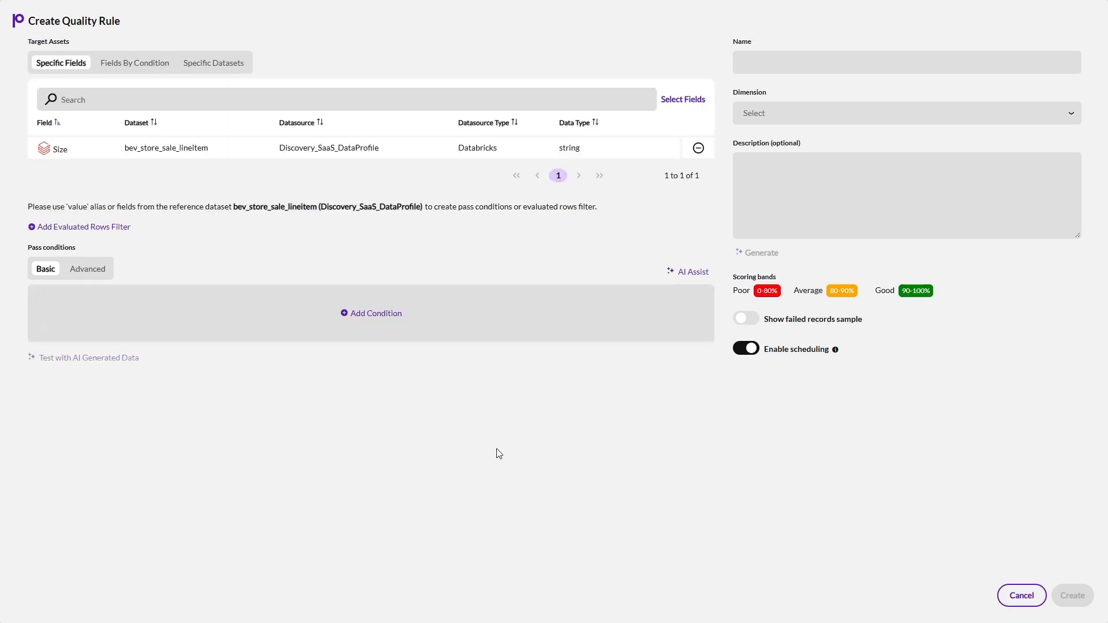
Try an evaluated rows filter in its basic and advanced forms, looking through the operators, and remove the filter.
{"action": "left_click", "coordinate": [118, 226]}
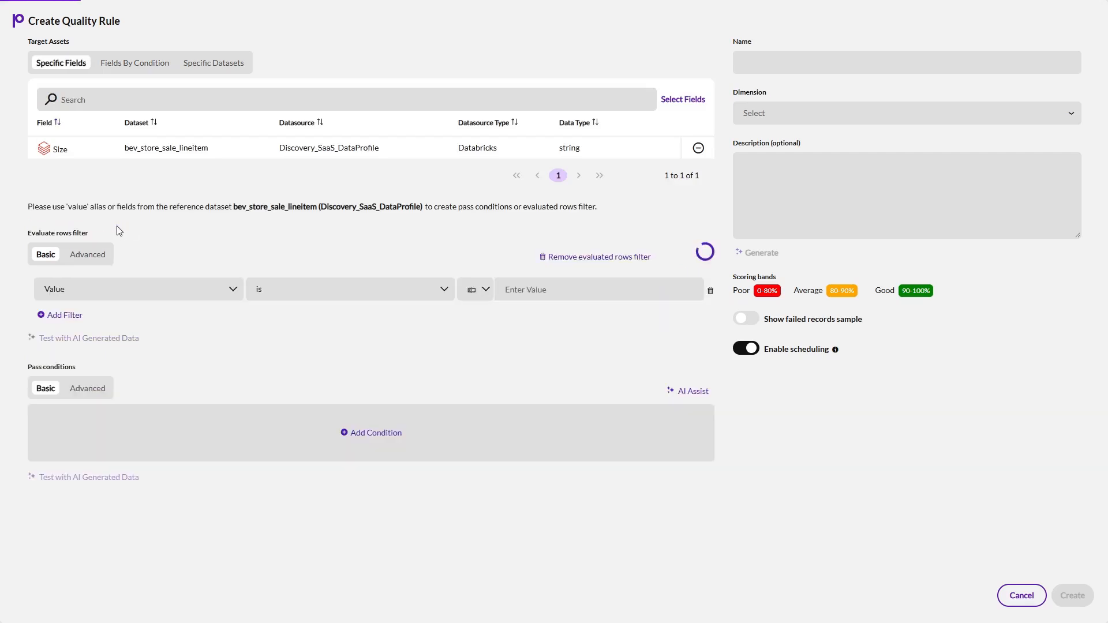
{"action": "left_click", "coordinate": [449, 288]}
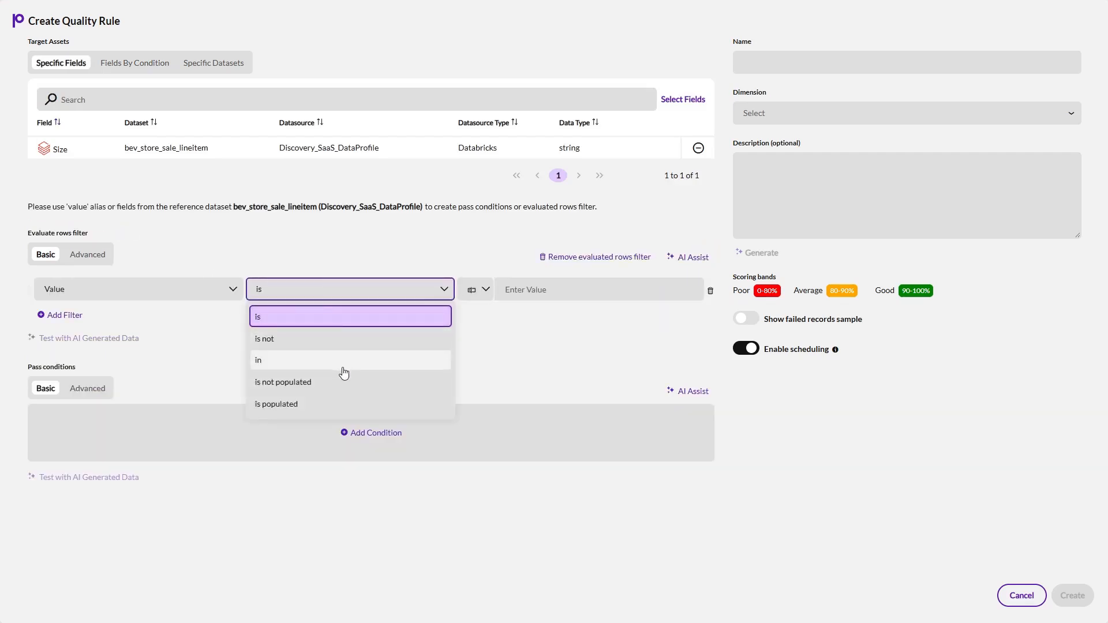
{"action": "left_click", "coordinate": [490, 337]}
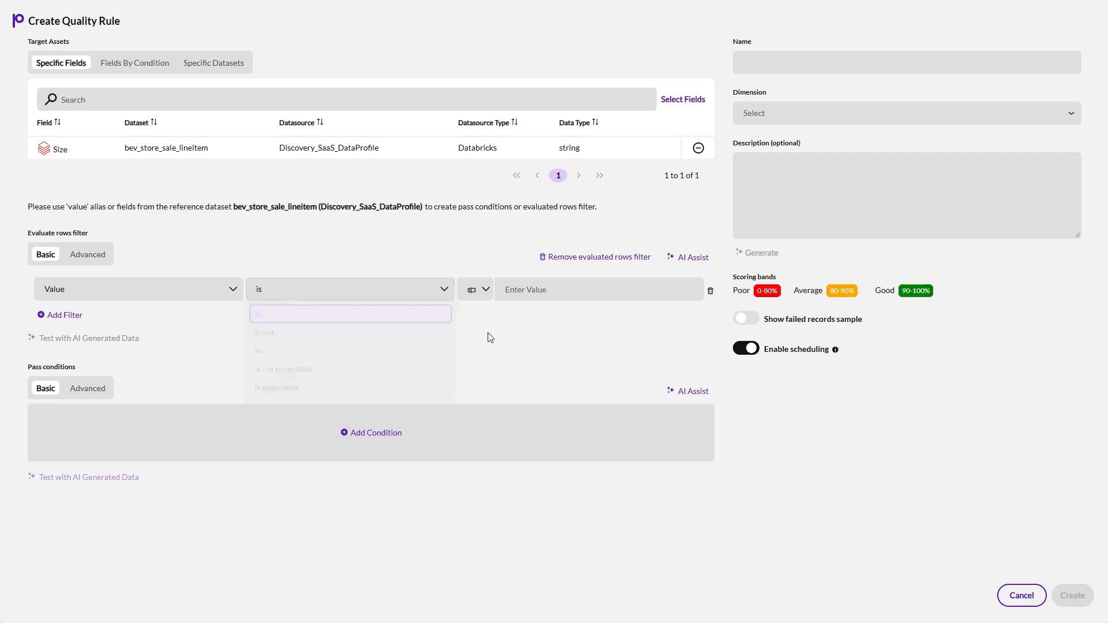
{"action": "left_click", "coordinate": [87, 257]}
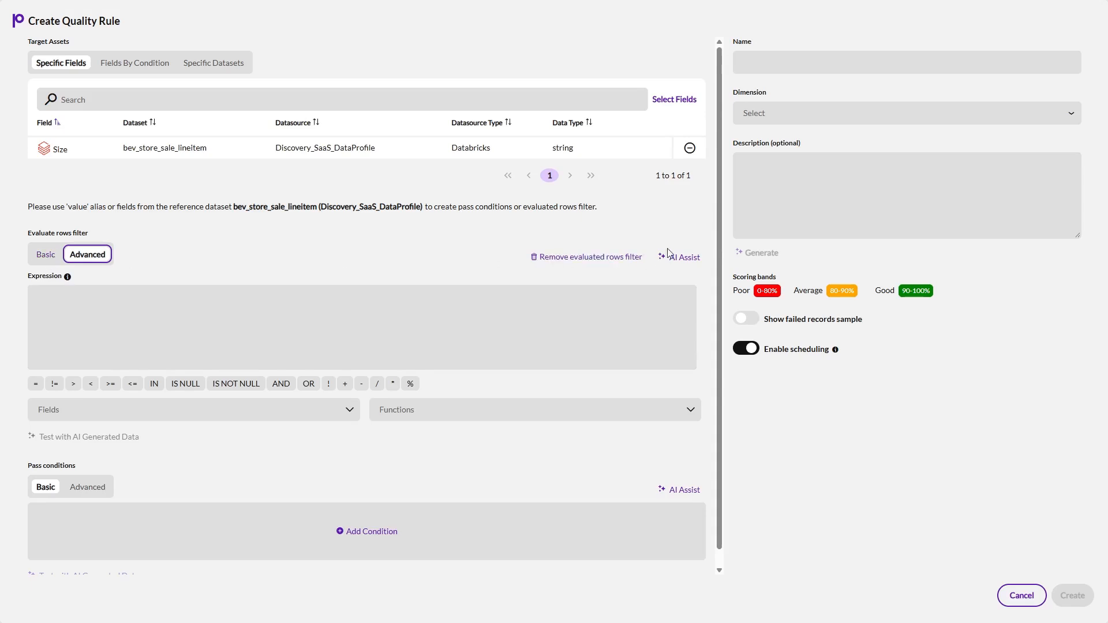
{"action": "left_click", "coordinate": [47, 255]}
{"action": "left_click", "coordinate": [566, 256]}
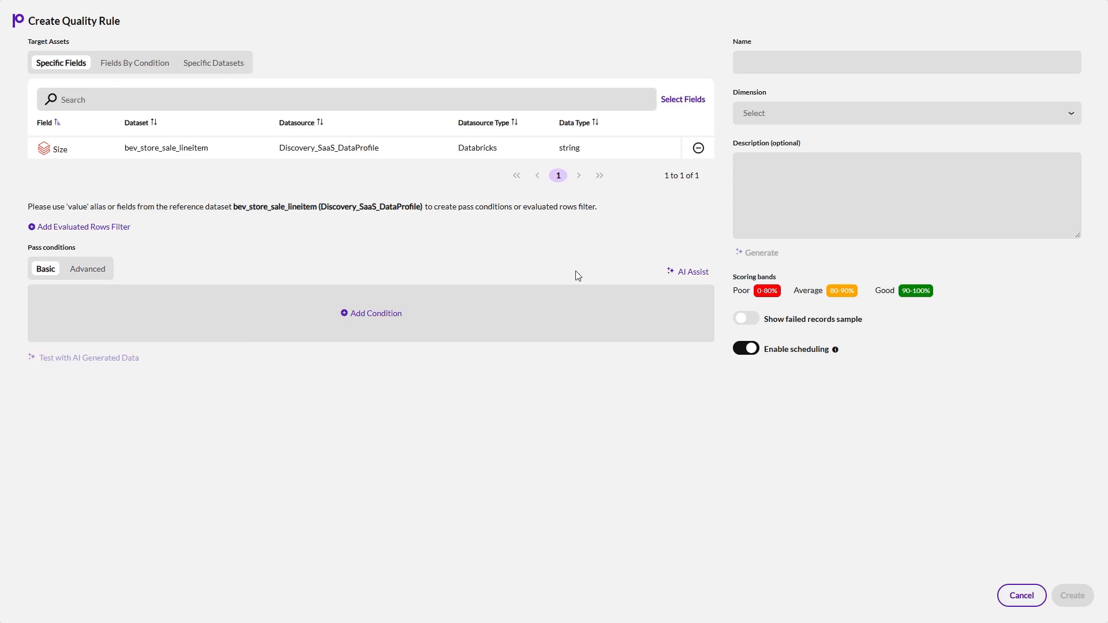
Generate a pass condition with AI Assist from "size must end with ml or L" and apply it to the rule.
{"action": "left_click", "coordinate": [690, 271]}
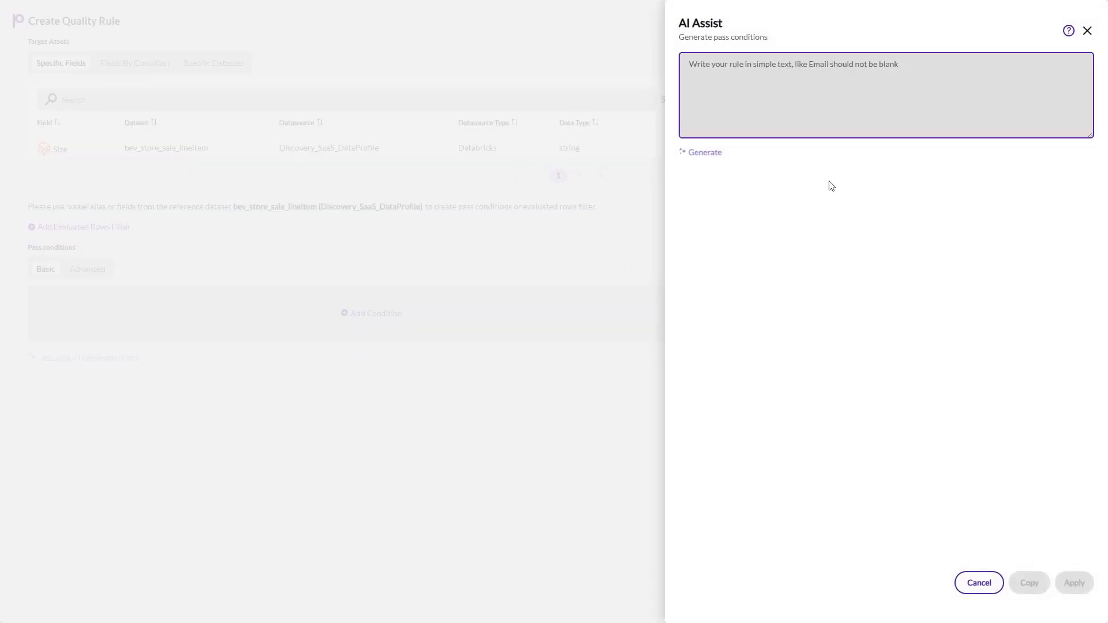
{"action": "type", "text": "size must end with ml or L"}
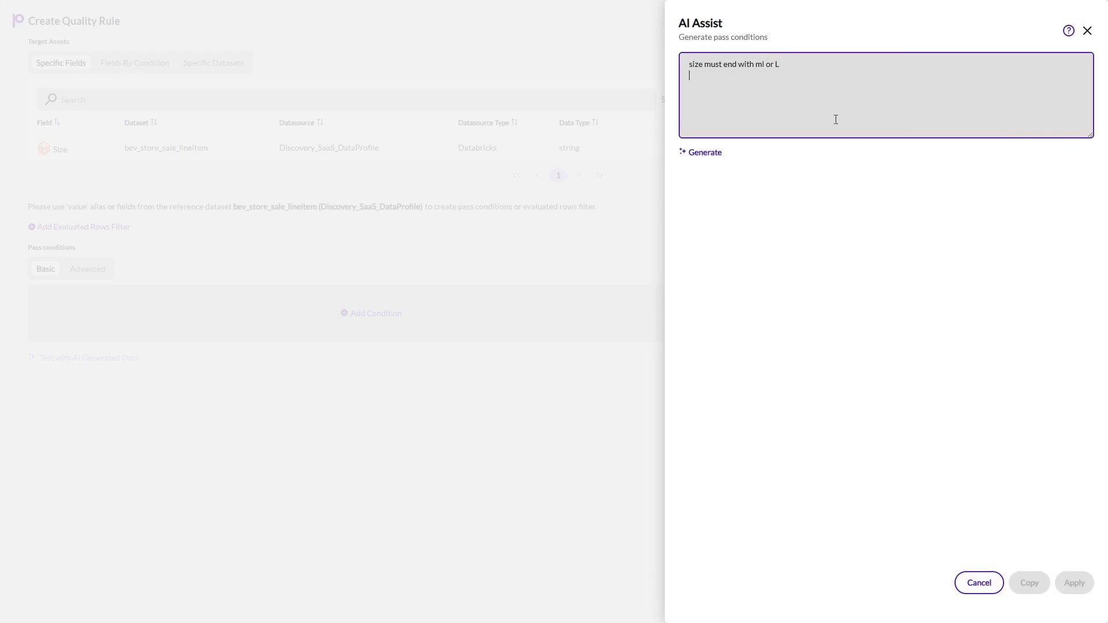
{"action": "left_click", "coordinate": [711, 159]}
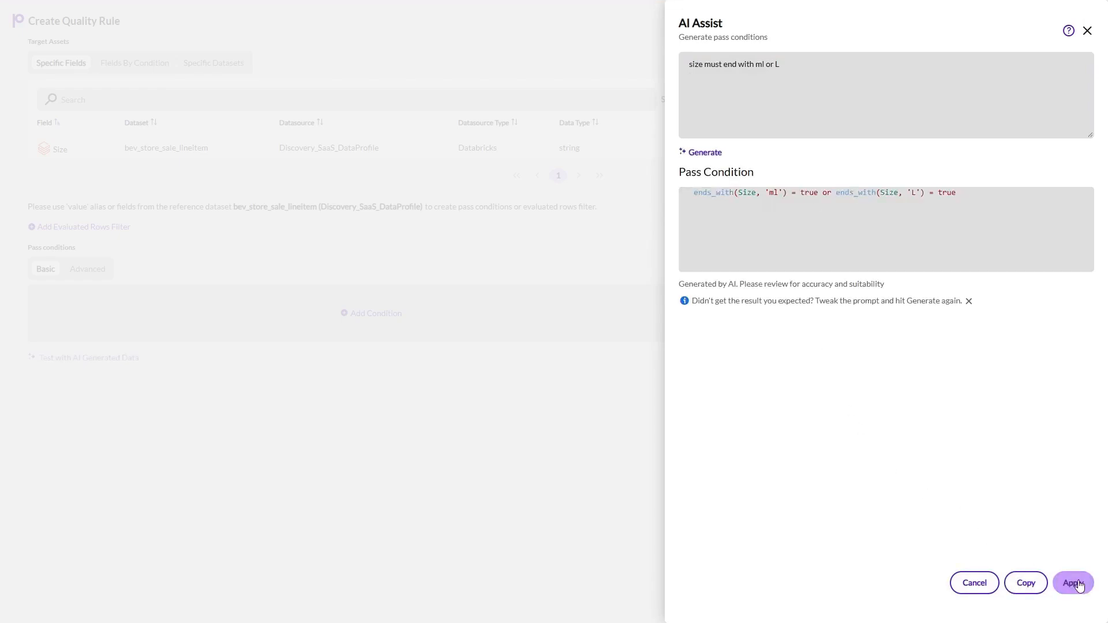
{"action": "left_click", "coordinate": [1074, 583]}
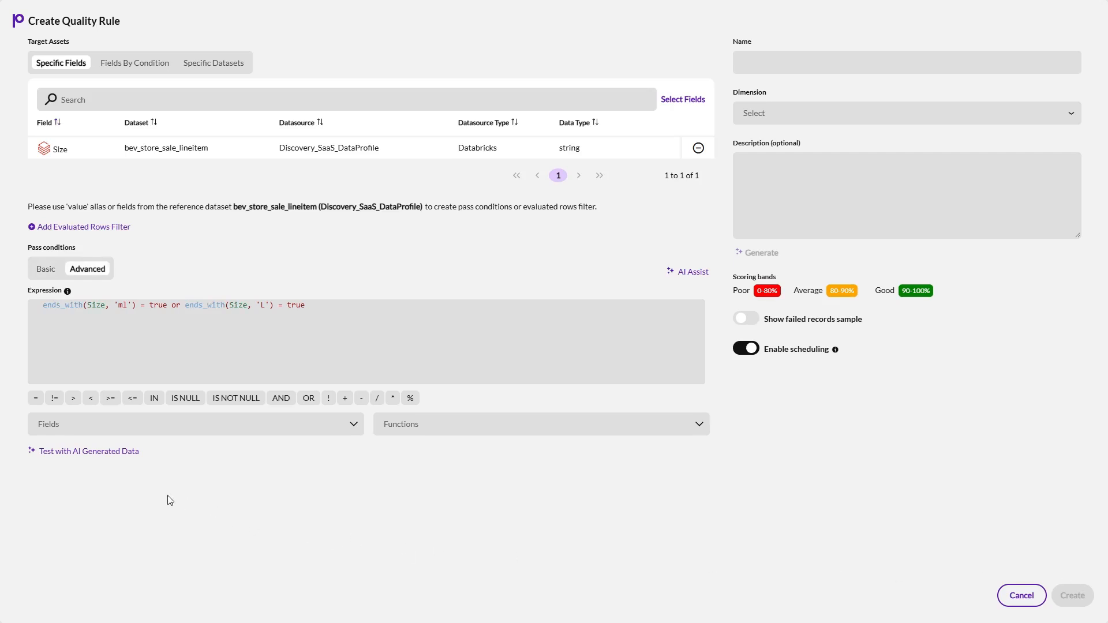
Test the pass condition with AI generated data and review the pass or fail result of each sample size.
{"action": "left_click", "coordinate": [119, 456]}
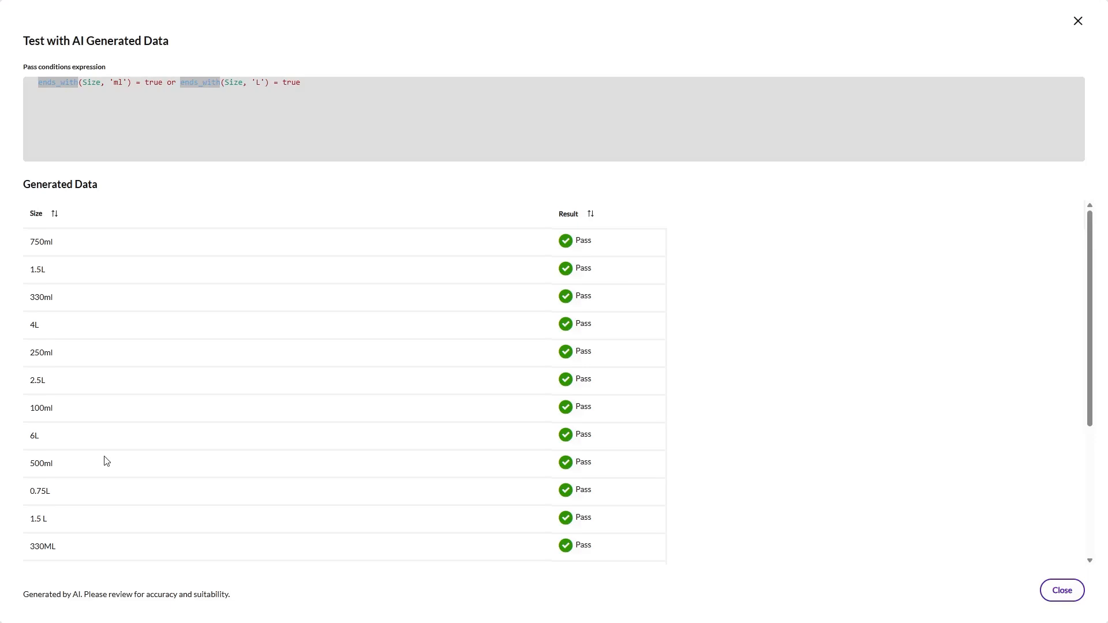
{"action": "scroll", "coordinate": [284, 335], "scroll_direction": "down", "scroll_amount": 3}
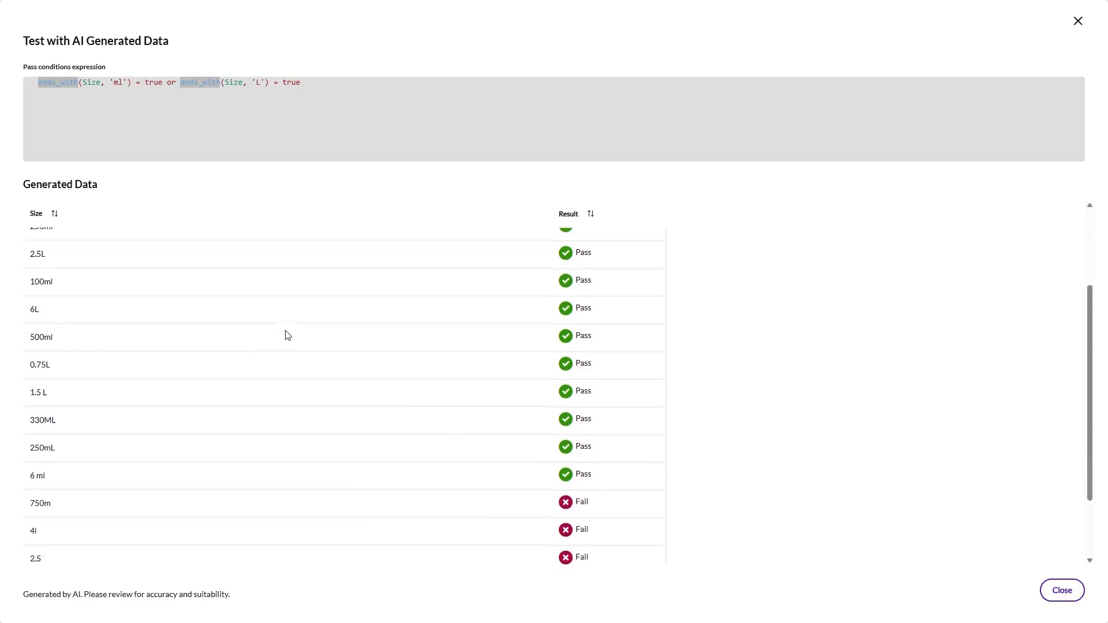
{"action": "scroll", "coordinate": [287, 335], "scroll_direction": "down", "scroll_amount": 2}
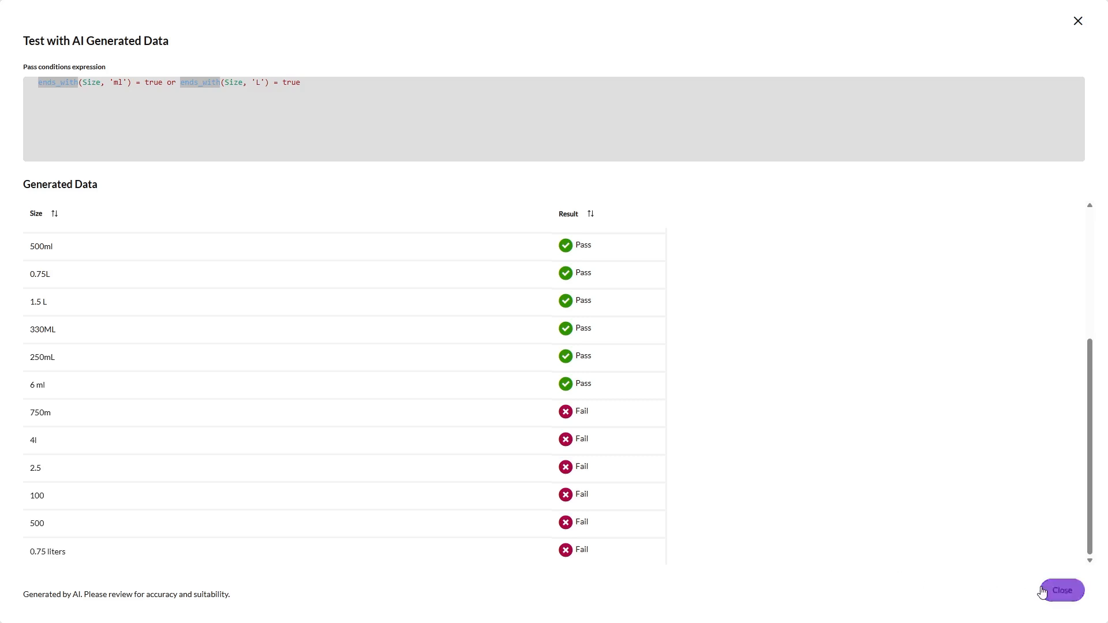
{"action": "left_click", "coordinate": [1061, 591]}
Name the quality rule Size Check and set its dimension to Validity.
{"action": "left_click", "coordinate": [852, 64]}
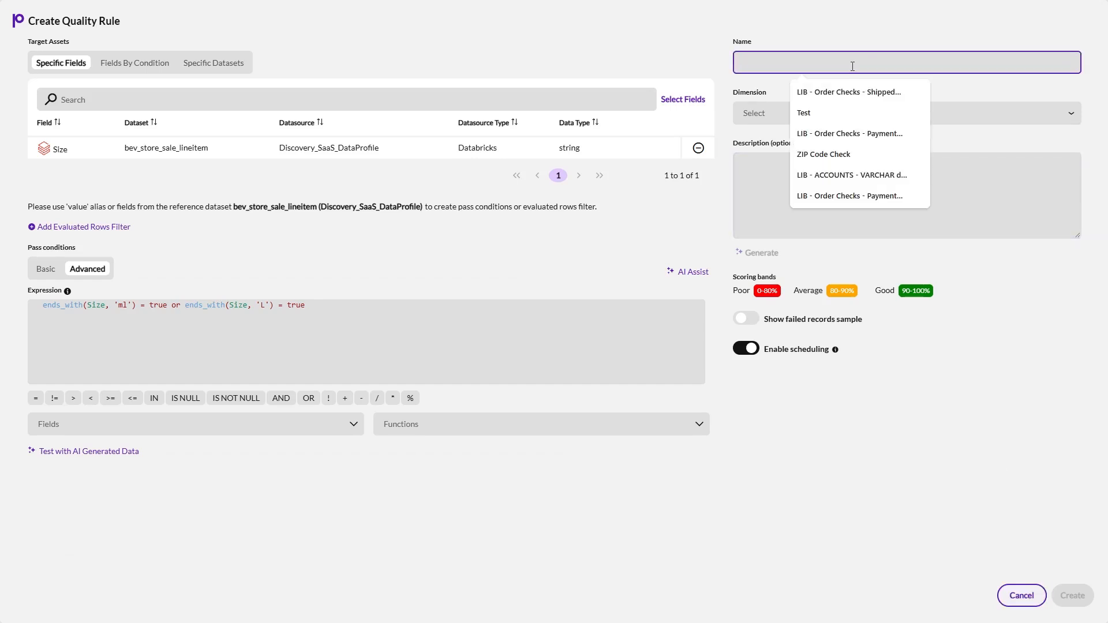
{"action": "type", "text": "Size Check"}
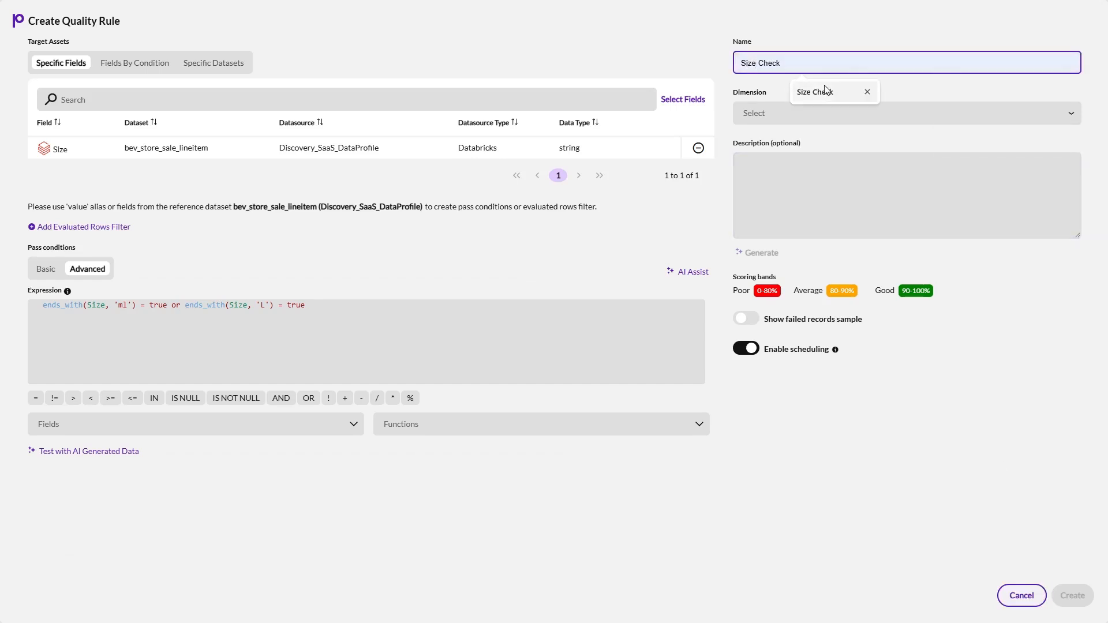
{"action": "left_click", "coordinate": [829, 92]}
{"action": "left_click", "coordinate": [813, 115]}
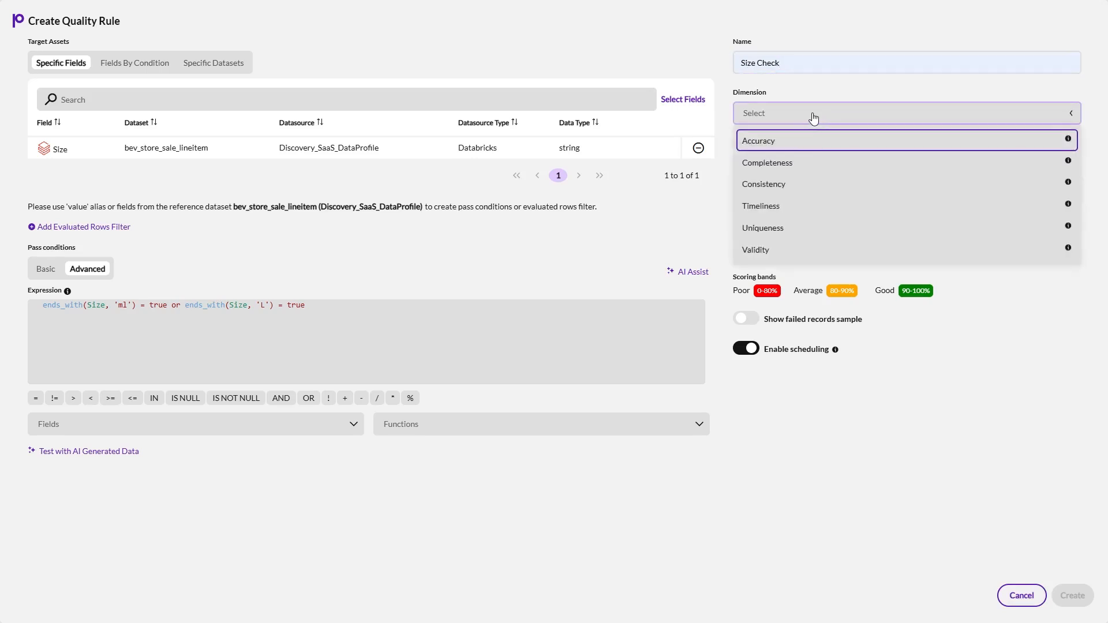
{"action": "left_click", "coordinate": [768, 250]}
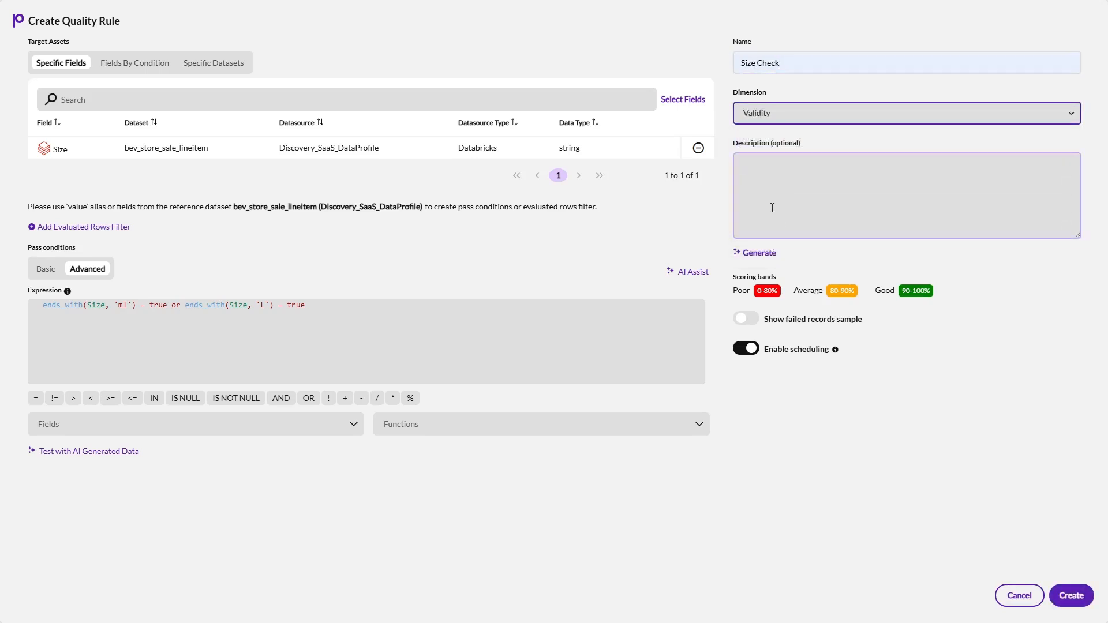
Generate the description of the Size Check rule with AI.
{"action": "left_click", "coordinate": [758, 254]}
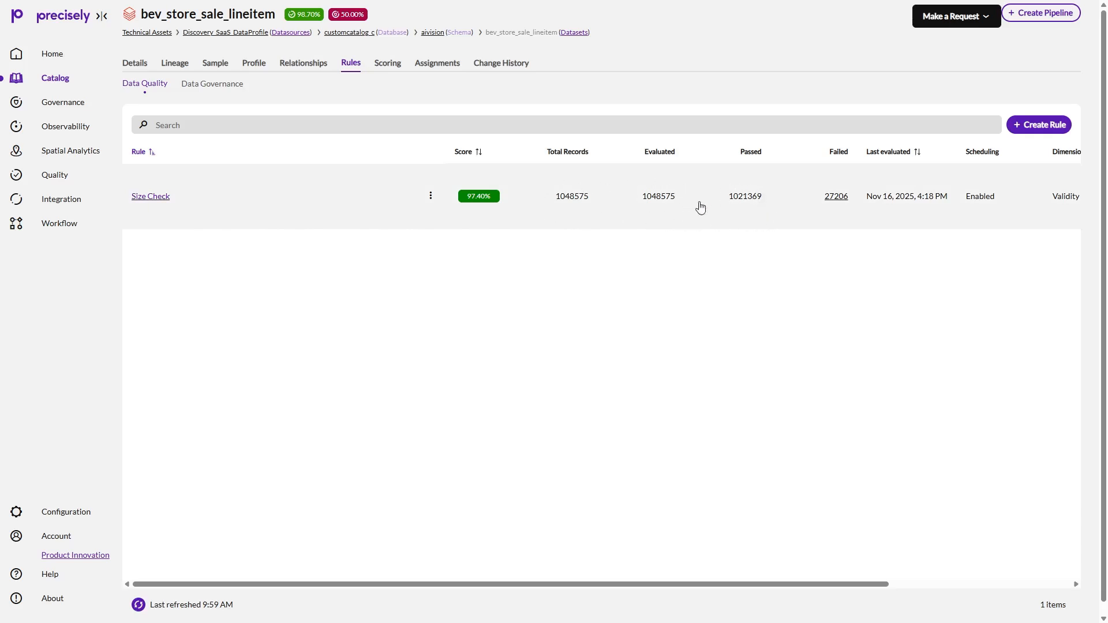
Review the failed records of the Size Check rule across to the Size column, close them, and view the dataset's data governance rules.
{"action": "left_click", "coordinate": [835, 197]}
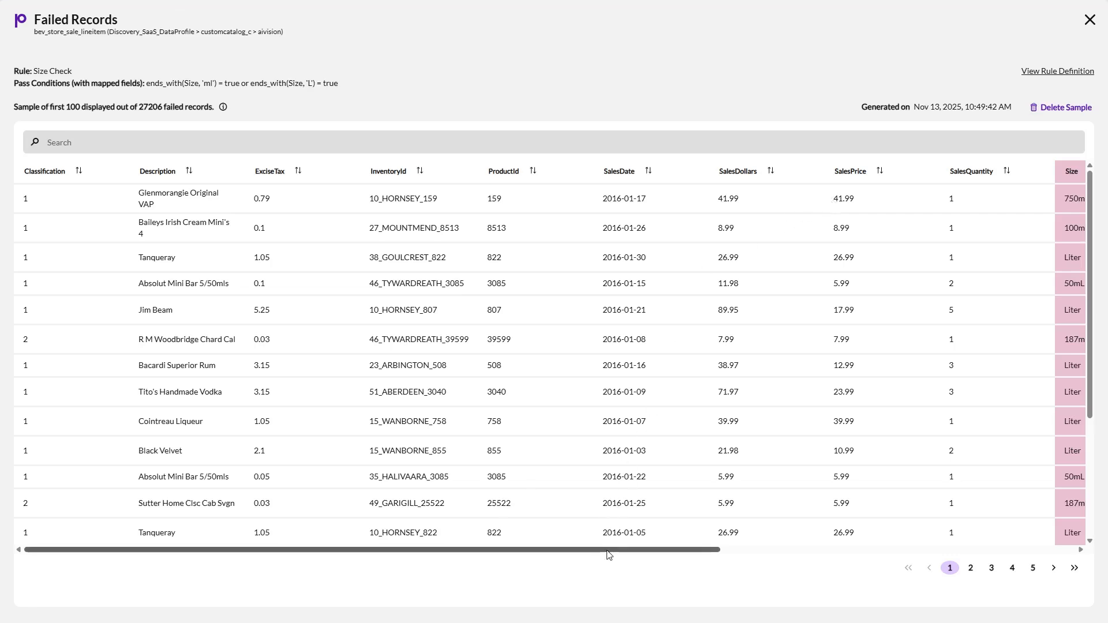
{"action": "left_click_drag", "start_coordinate": [608, 551], "coordinate": [940, 566]}
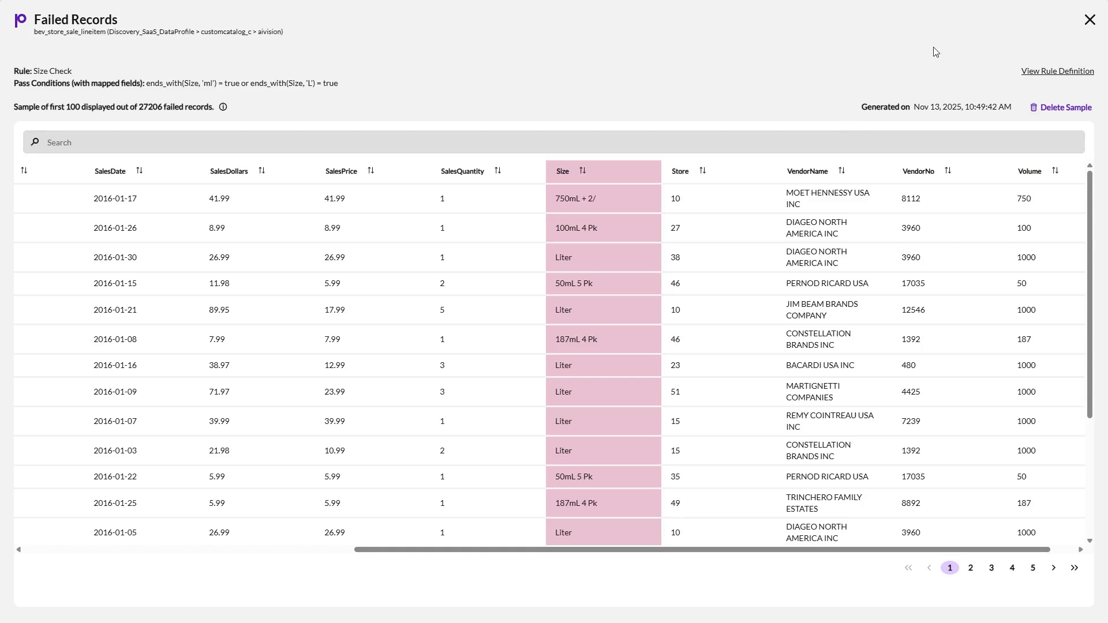
{"action": "left_click", "coordinate": [1090, 21]}
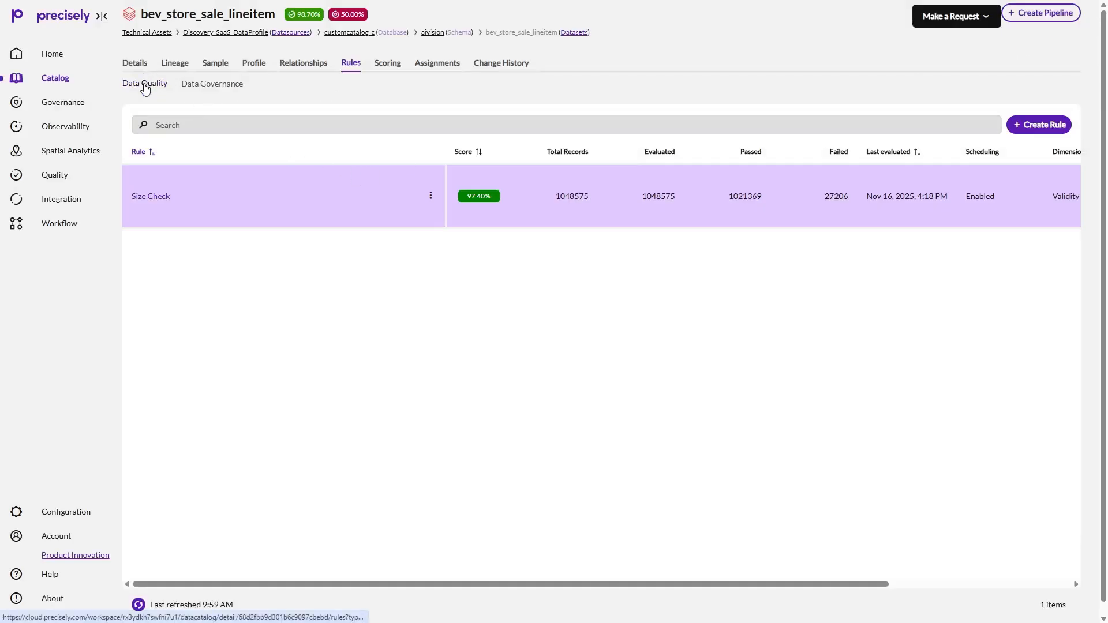
{"action": "left_click", "coordinate": [215, 88]}
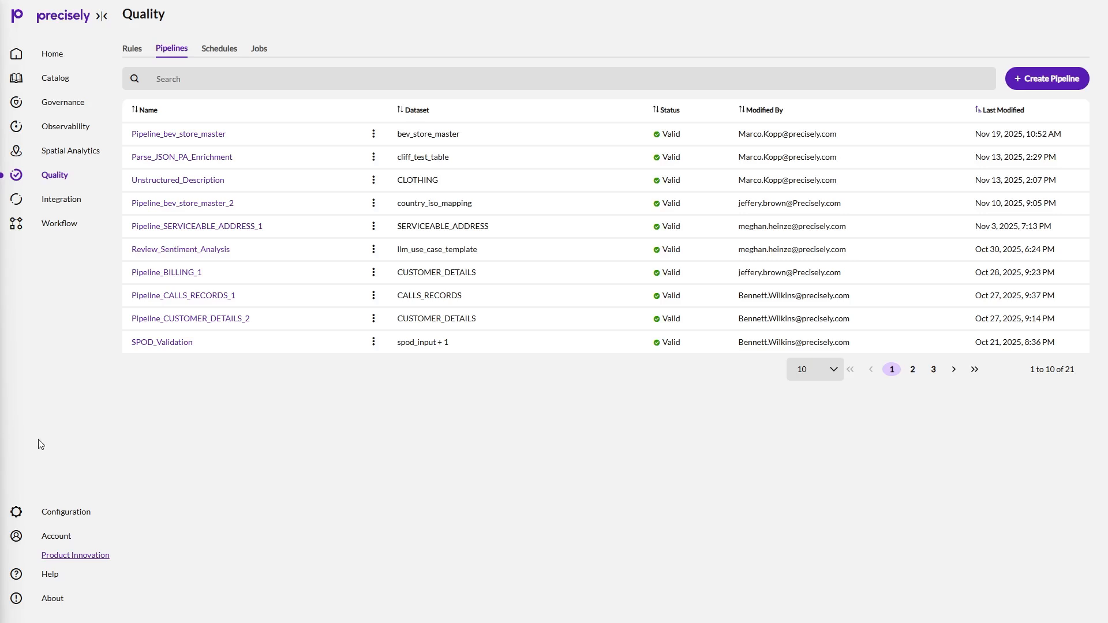
Open Pipeline_bev_store_master and browse the categories of steps that can be added after its bev_store_master input.
{"action": "left_click", "coordinate": [221, 134]}
{"action": "left_click", "coordinate": [190, 137]}
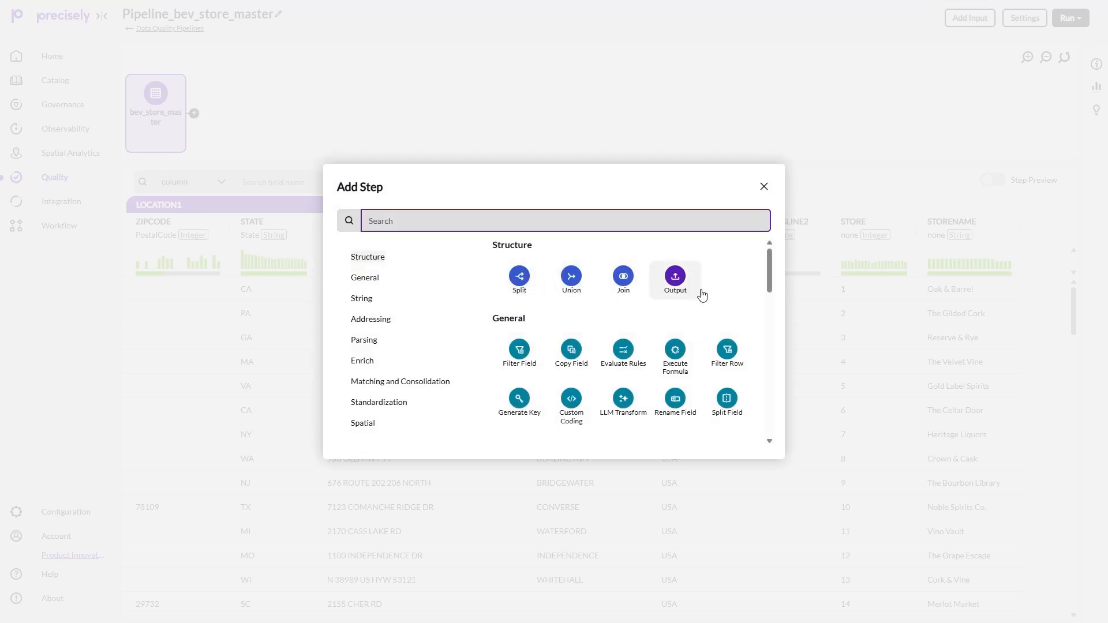
{"action": "scroll", "coordinate": [729, 289], "scroll_direction": "down", "scroll_amount": 3}
{"action": "scroll", "coordinate": [731, 289], "scroll_direction": "down", "scroll_amount": 2}
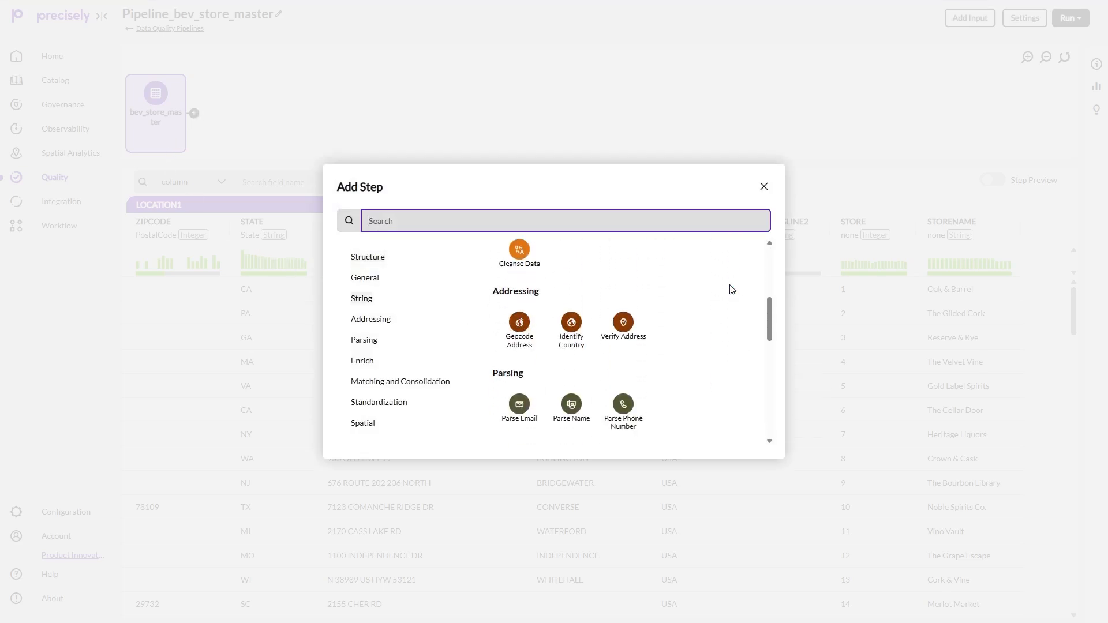
{"action": "scroll", "coordinate": [704, 315], "scroll_direction": "up", "scroll_amount": 4}
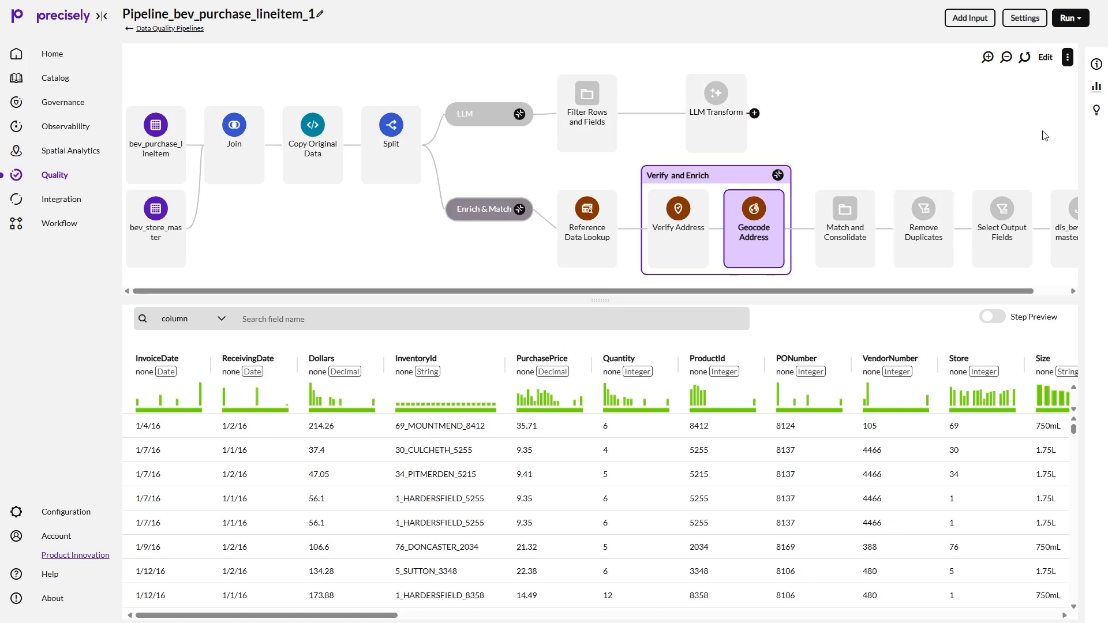
View the InvoiceDate profiling and the suggested steps for Pipeline_bev_purchase_lineitem_1, and close the suggestions.
{"action": "left_click", "coordinate": [1097, 88]}
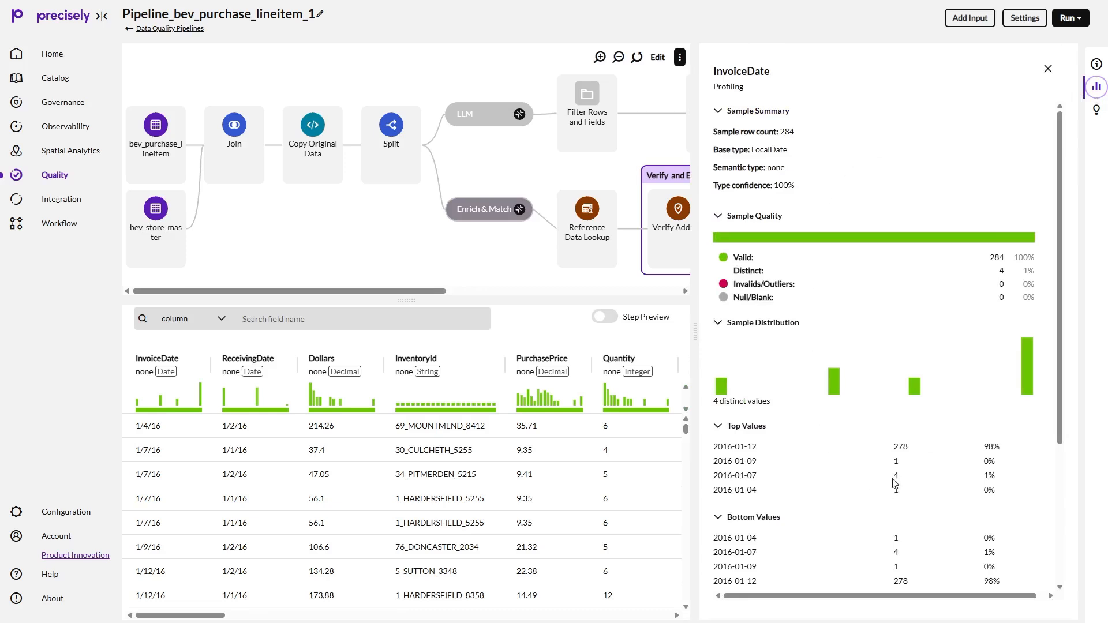
{"action": "left_click", "coordinate": [1097, 110]}
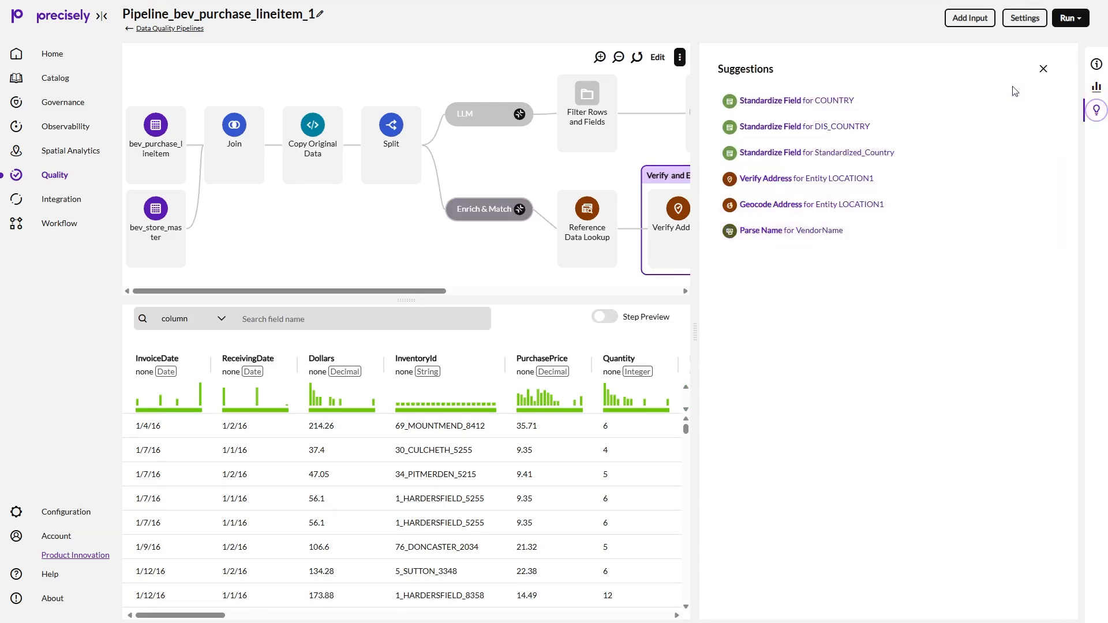
{"action": "left_click", "coordinate": [1043, 68]}
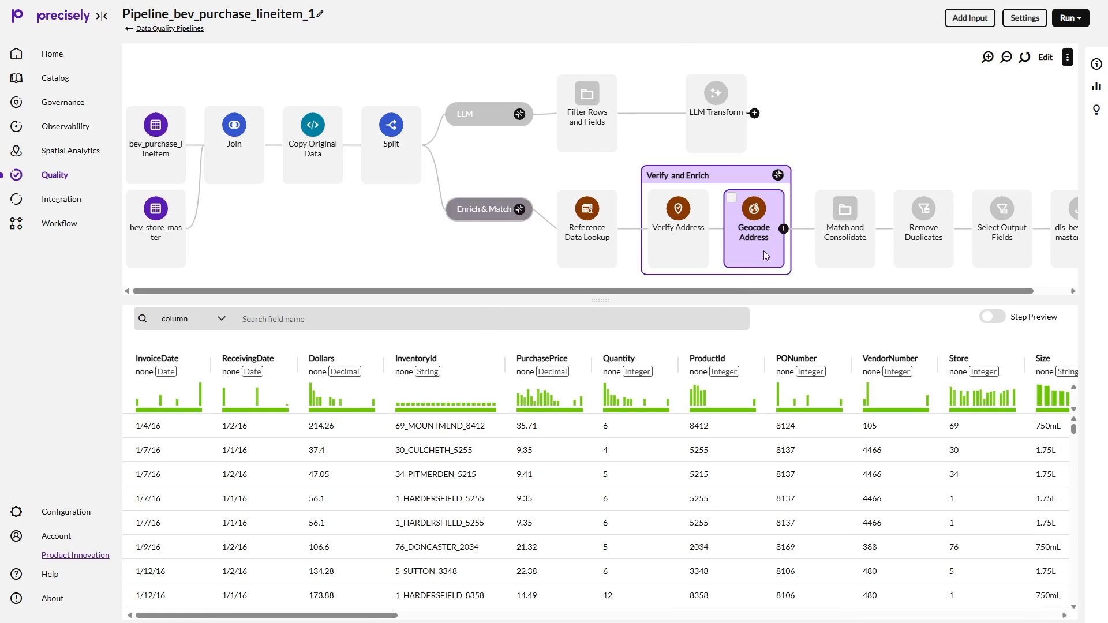
Turn on the step preview for Geocode Address and widen the Address_set_1_GeocodePreciselyID column to inspect its values.
{"action": "left_click", "coordinate": [988, 322]}
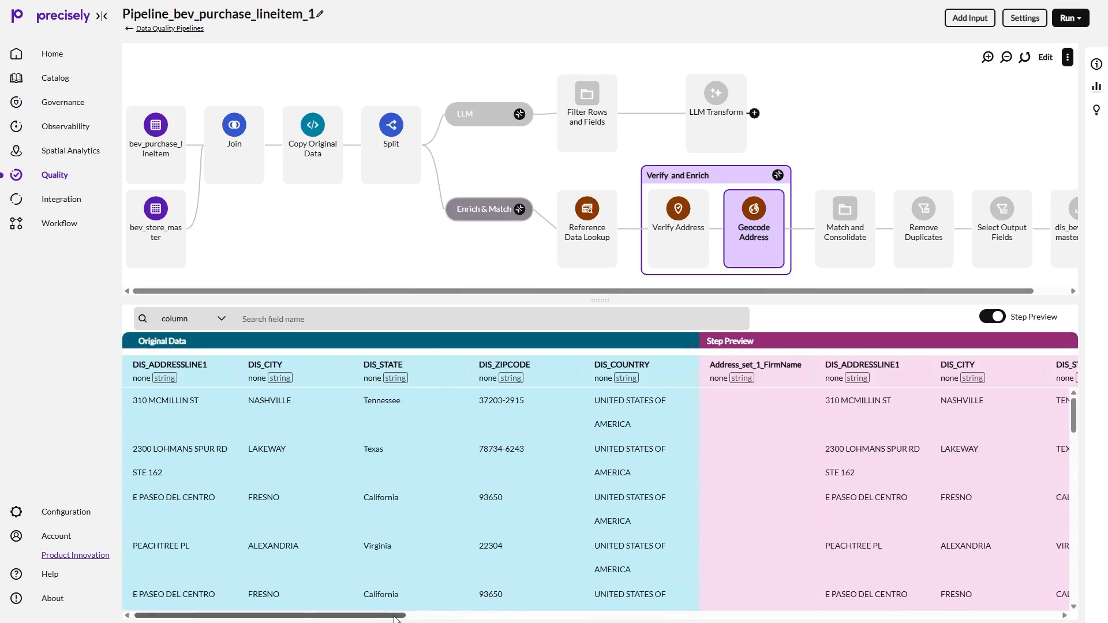
{"action": "left_click_drag", "start_coordinate": [398, 617], "coordinate": [1069, 618]}
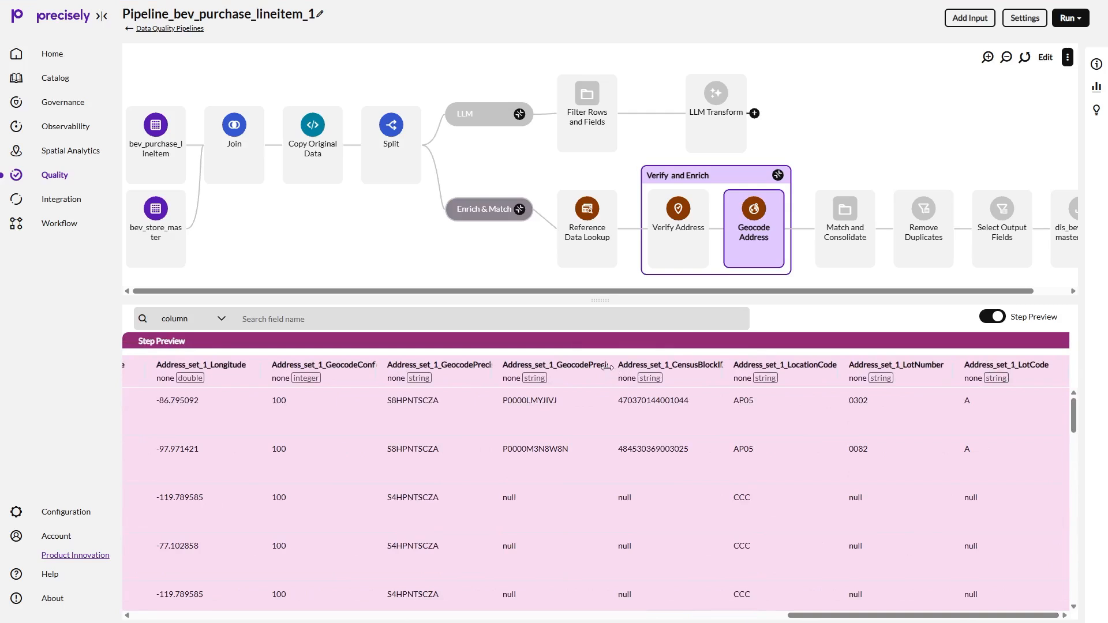
{"action": "left_click_drag", "start_coordinate": [610, 369], "coordinate": [661, 370]}
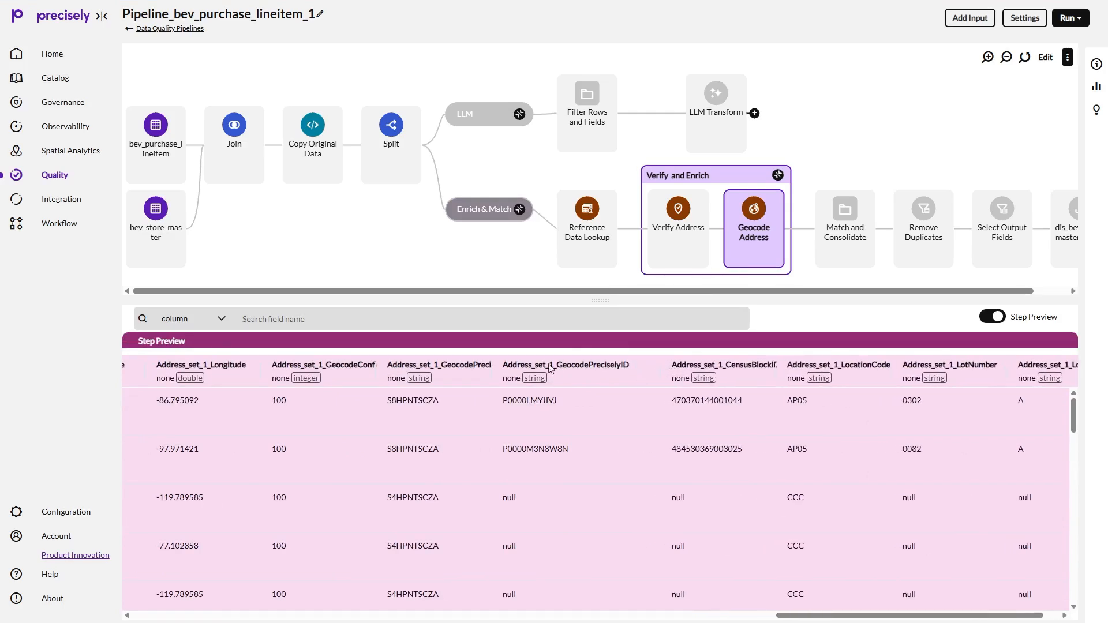
{"action": "scroll", "coordinate": [539, 417], "scroll_direction": "down", "scroll_amount": 5}
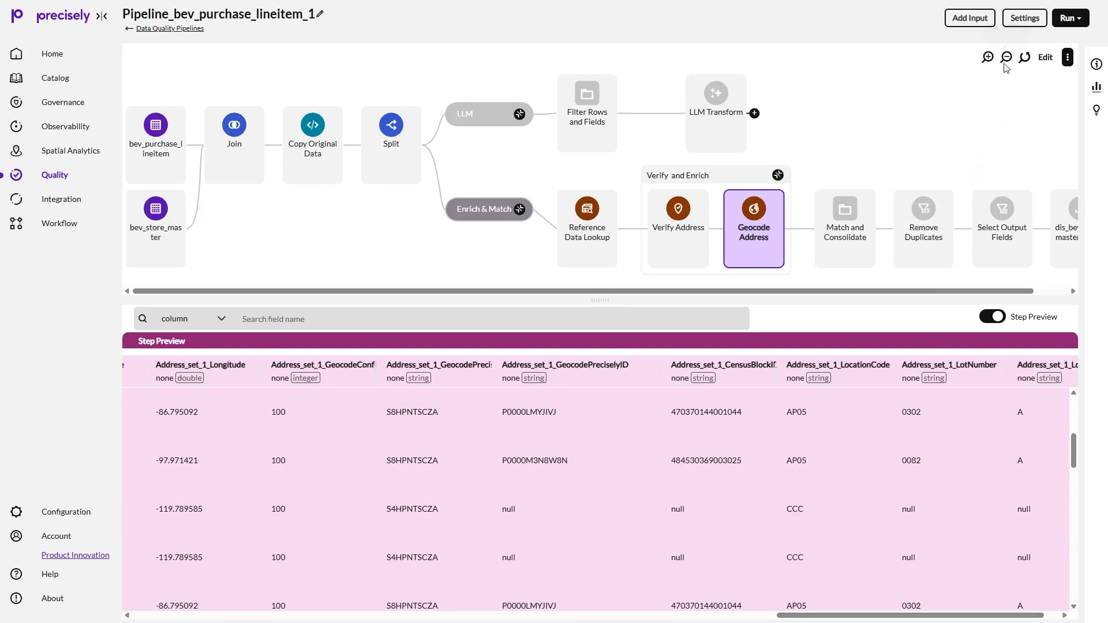
Open the data quality pipeline settings and show the RealTime service run configuration.
{"action": "left_click", "coordinate": [1025, 19]}
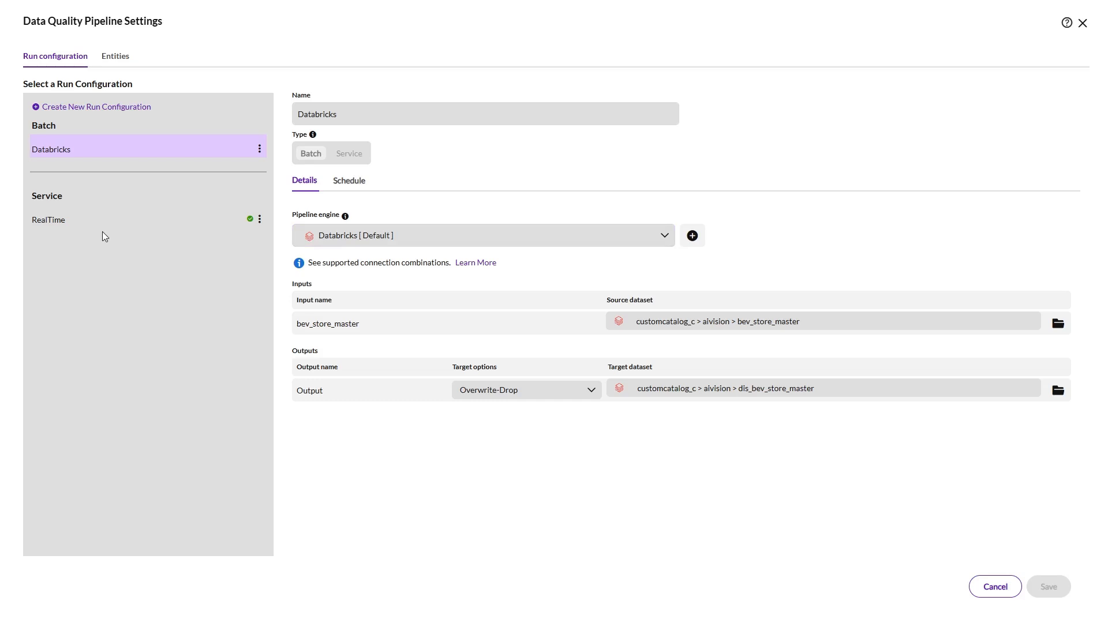
{"action": "left_click", "coordinate": [56, 221]}
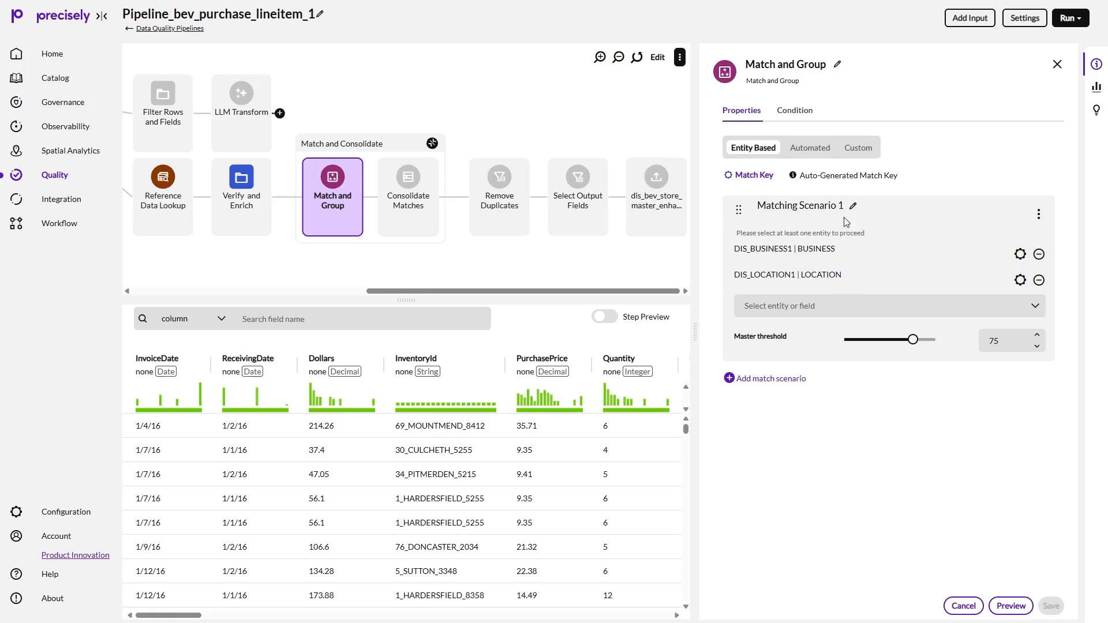
Examine the Automated and Custom modes of Match and Group, including the DIS_CITY and DIS_STATE options in the custom match rule, and cancel the rule editor.
{"action": "left_click", "coordinate": [809, 151]}
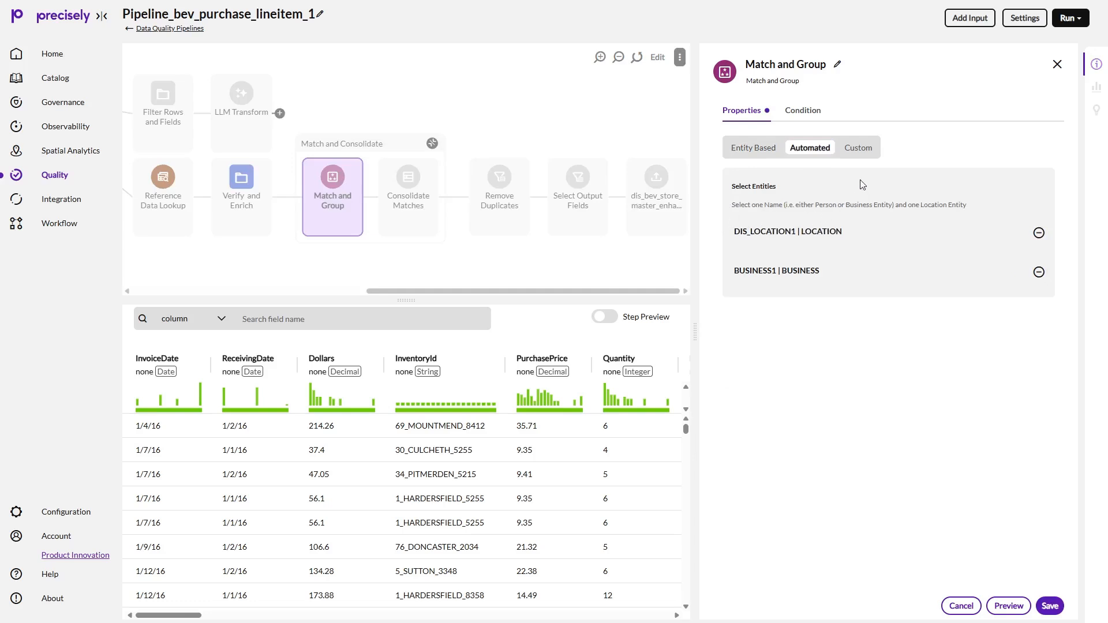
{"action": "left_click", "coordinate": [859, 150]}
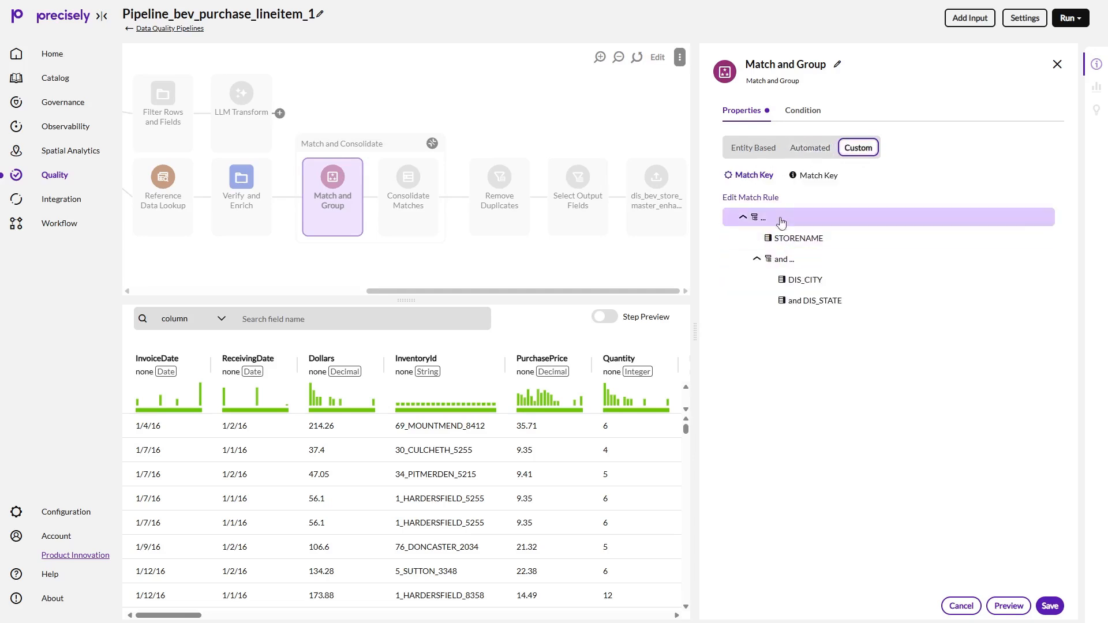
{"action": "left_click", "coordinate": [774, 199]}
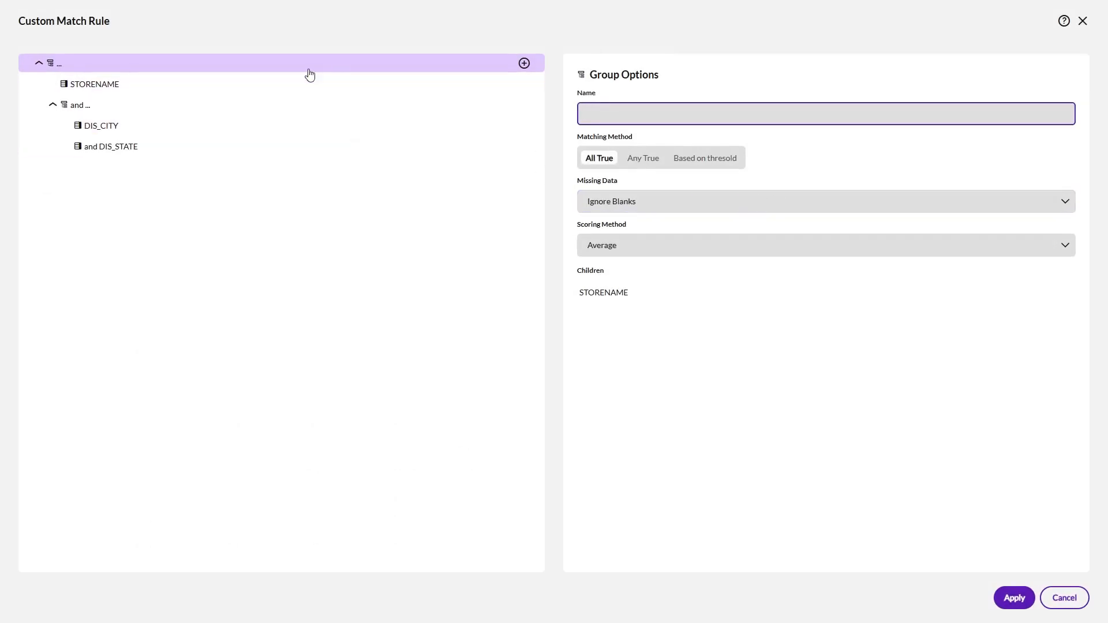
{"action": "left_click", "coordinate": [327, 130]}
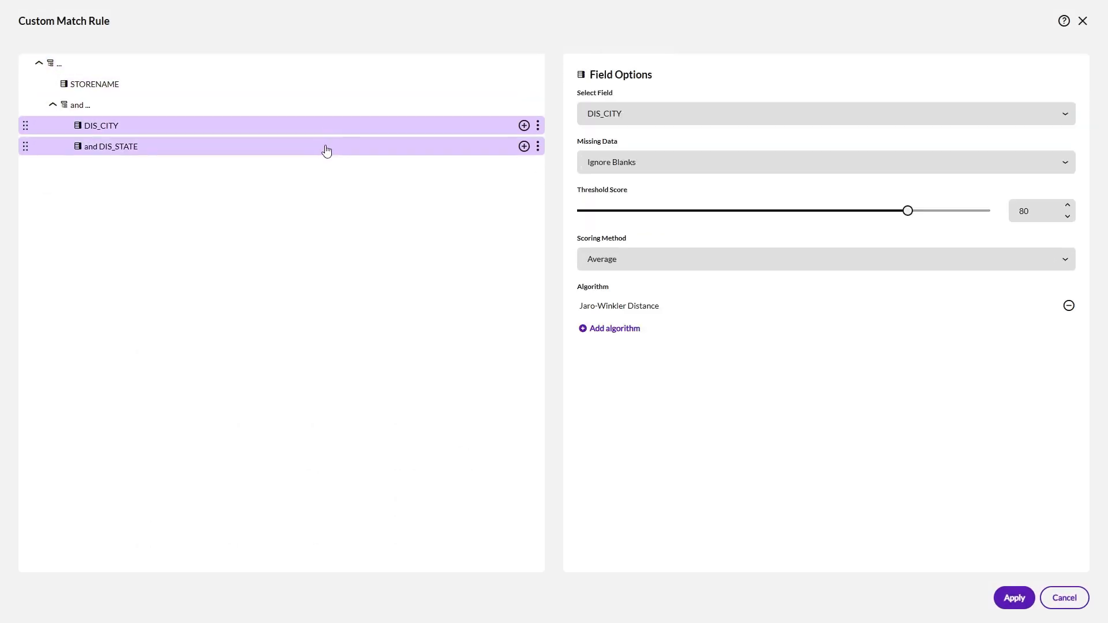
{"action": "left_click", "coordinate": [326, 149]}
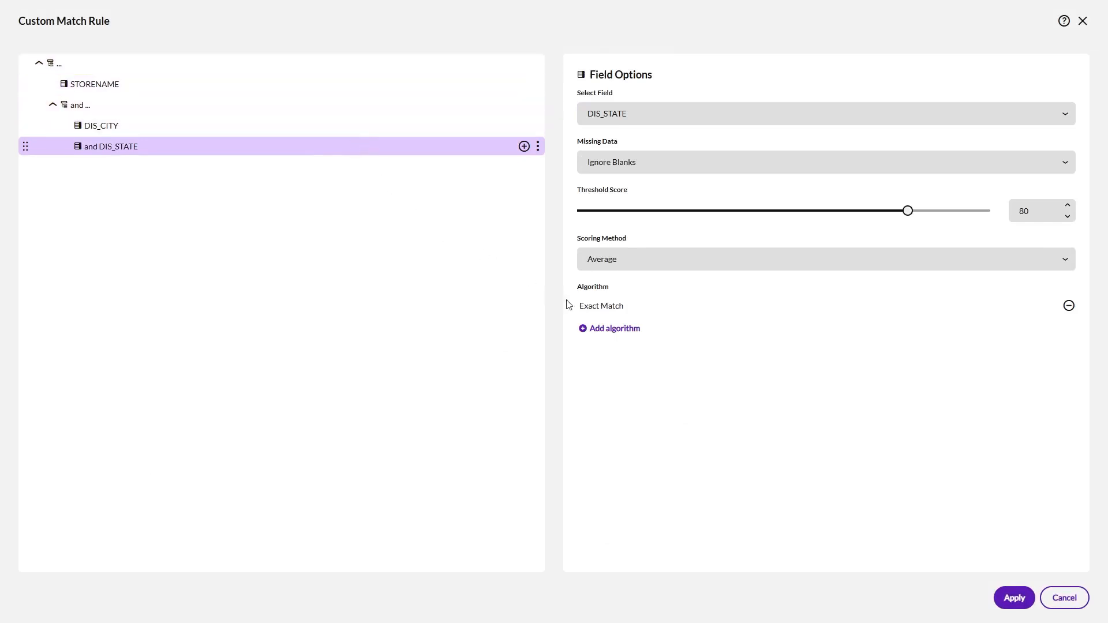
{"action": "left_click", "coordinate": [1065, 600]}
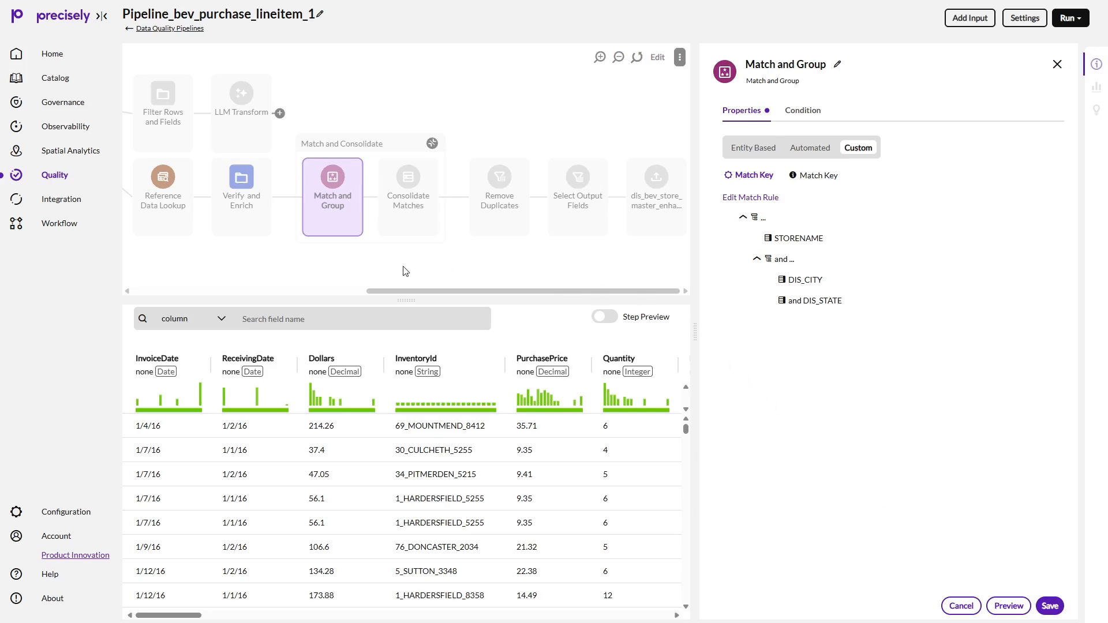
Preview the Match and Group step and review the grouped records with their match keys, record types and match scores.
{"action": "left_click", "coordinate": [1009, 606]}
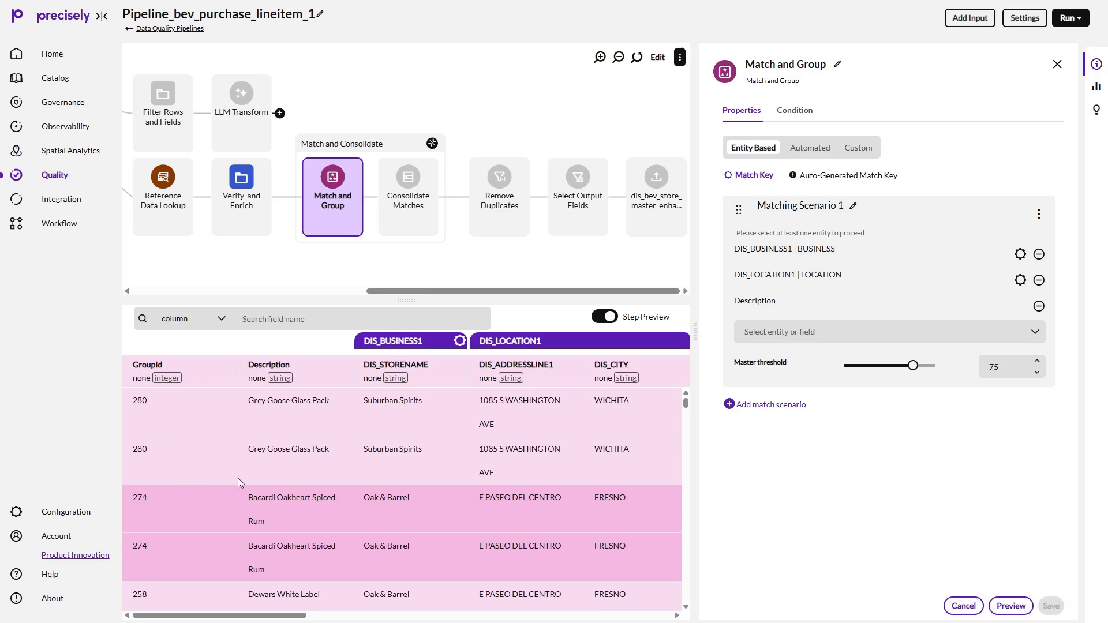
{"action": "scroll", "coordinate": [220, 546], "scroll_direction": "down", "scroll_amount": 4}
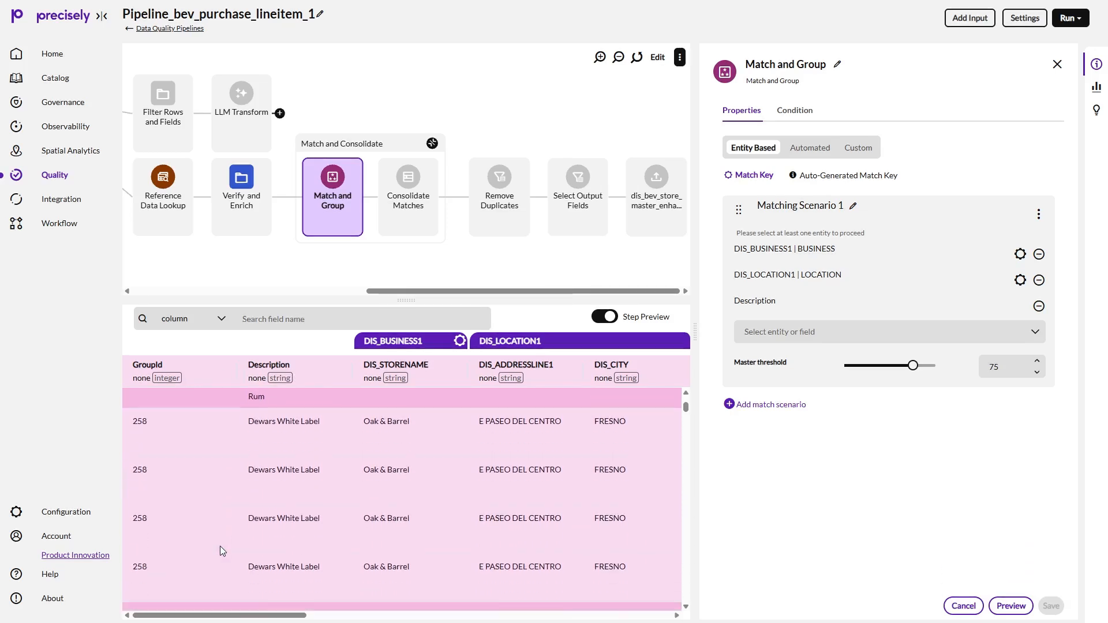
{"action": "left_click_drag", "start_coordinate": [266, 616], "coordinate": [572, 616]}
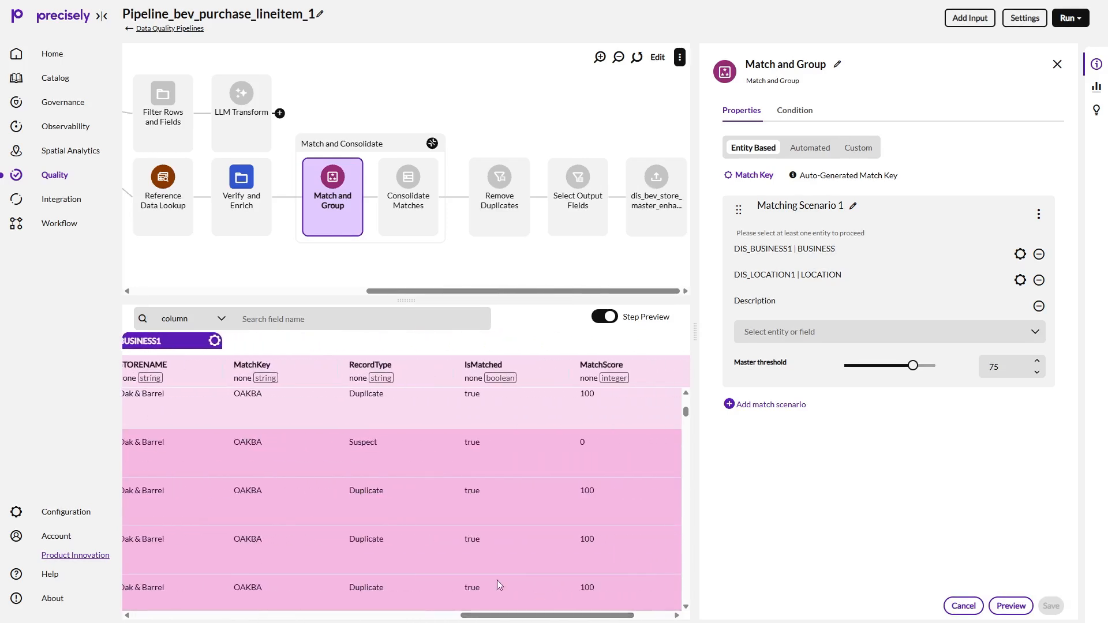
{"action": "scroll", "coordinate": [359, 451], "scroll_direction": "down", "scroll_amount": 1}
{"action": "scroll", "coordinate": [359, 451], "scroll_direction": "down", "scroll_amount": 4}
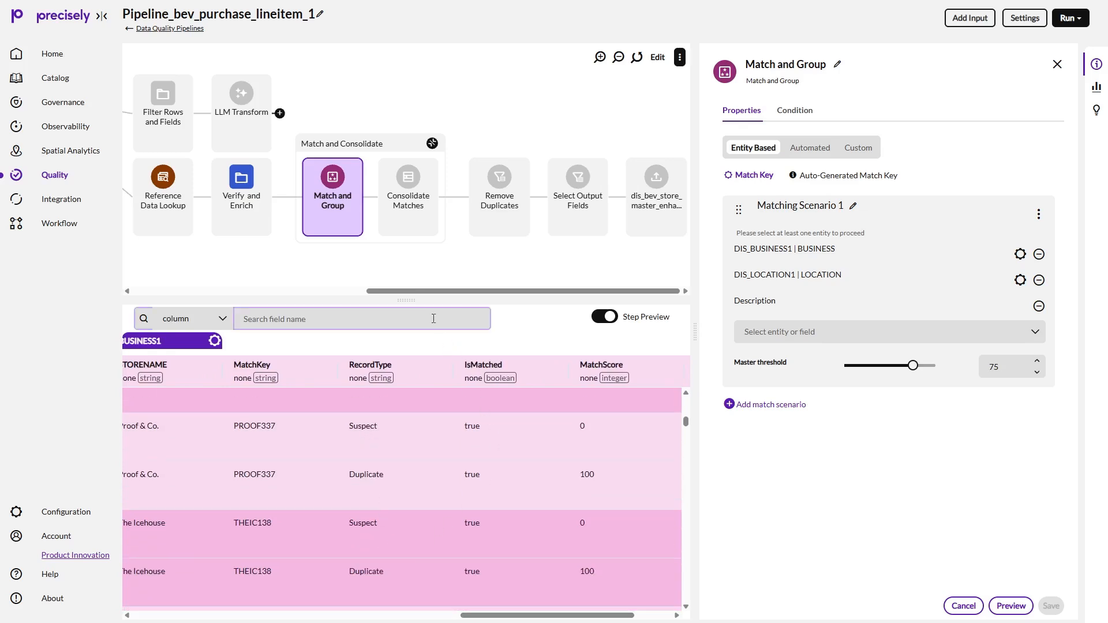
Open the Consolidate Matches step and choose the Commonize approach.
{"action": "left_click", "coordinate": [423, 226]}
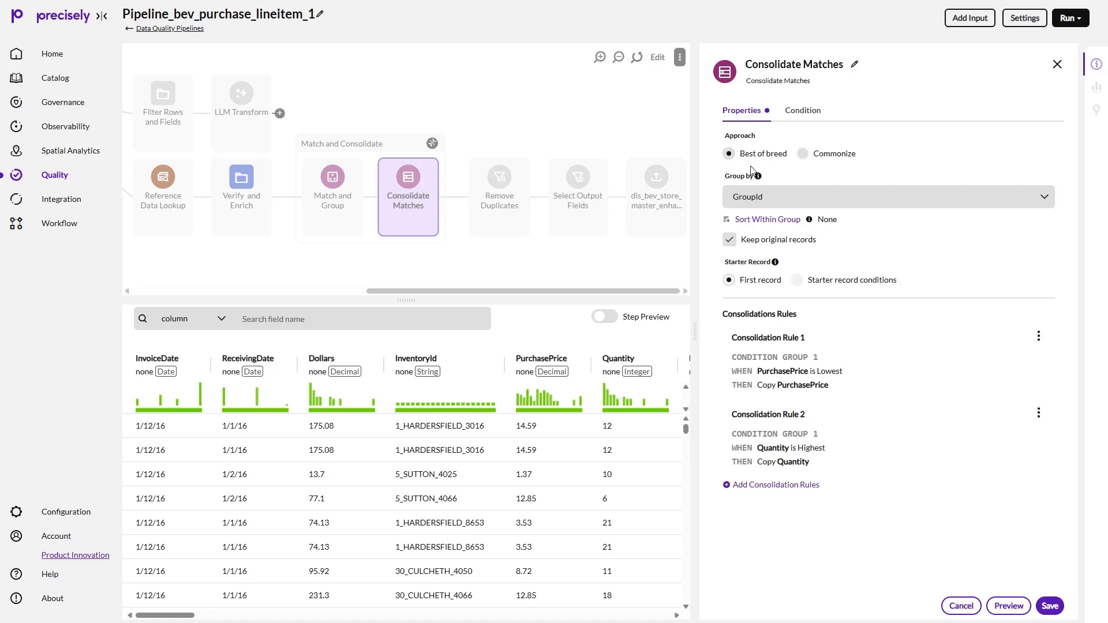
{"action": "left_click", "coordinate": [846, 156]}
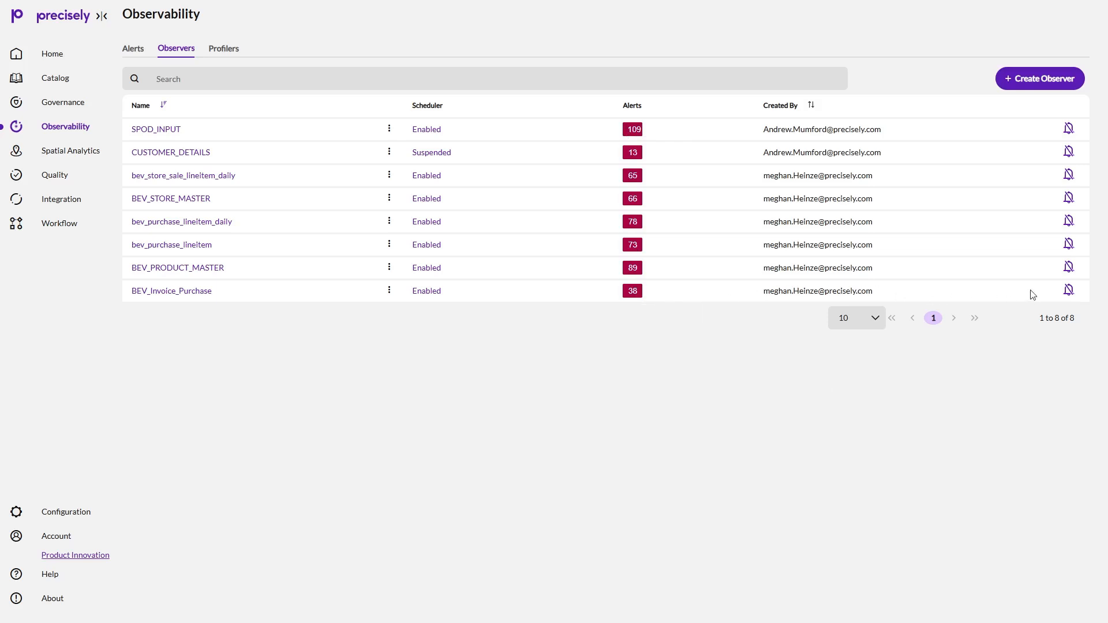
Turn notifications for the BEV_Invoice_Purchase observer on and off again.
{"action": "left_click", "coordinate": [1073, 292]}
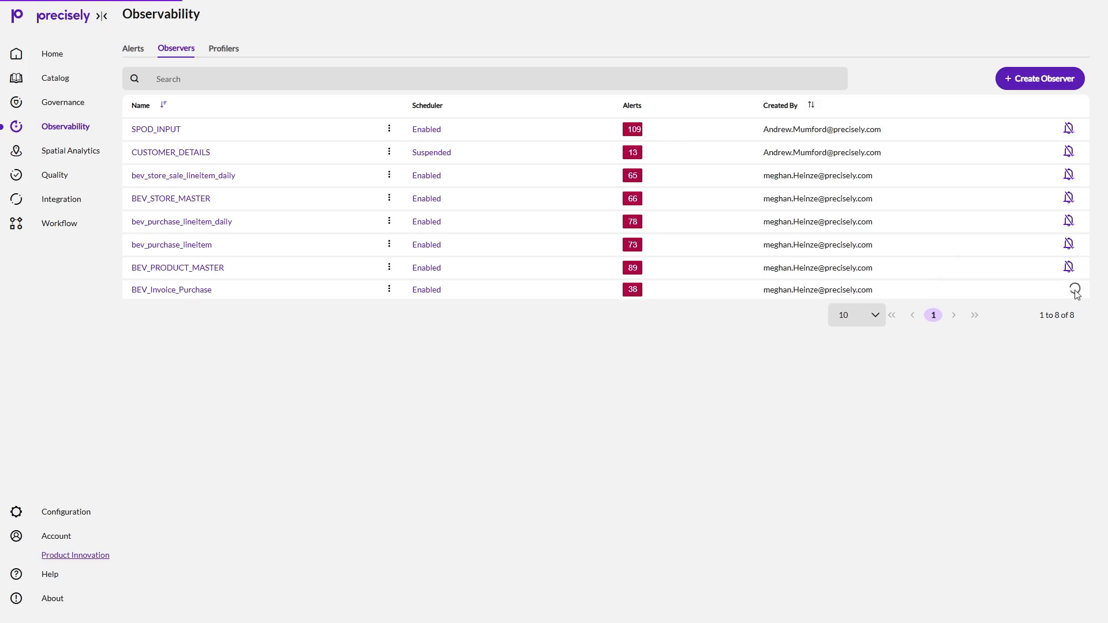
{"action": "left_click", "coordinate": [1077, 294]}
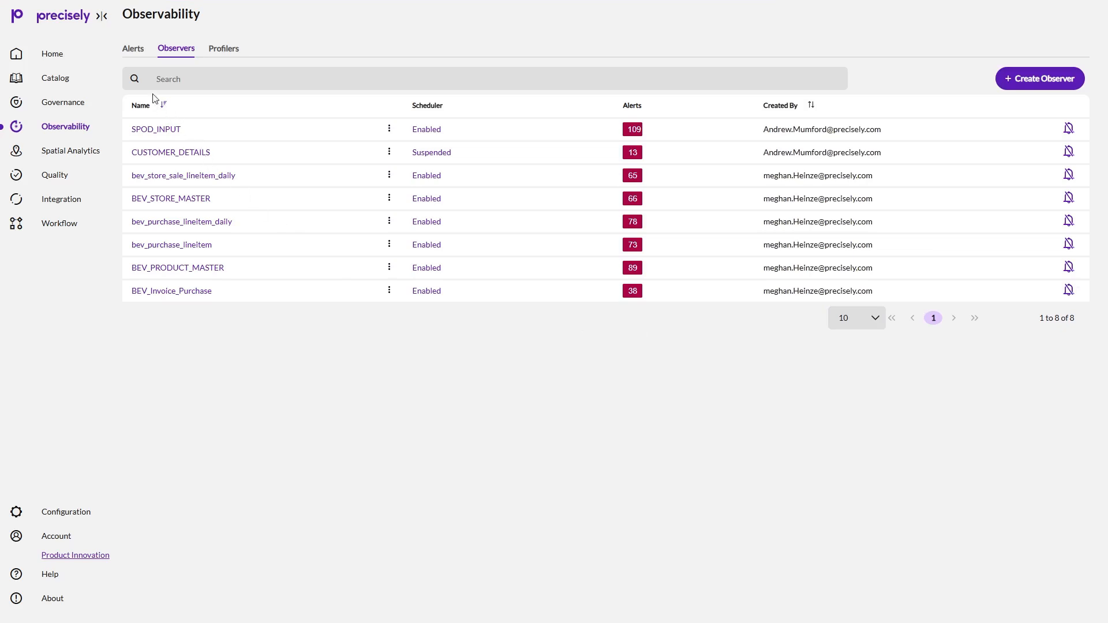
View the observability alerts overview and return to the list of observers.
{"action": "left_click", "coordinate": [134, 51]}
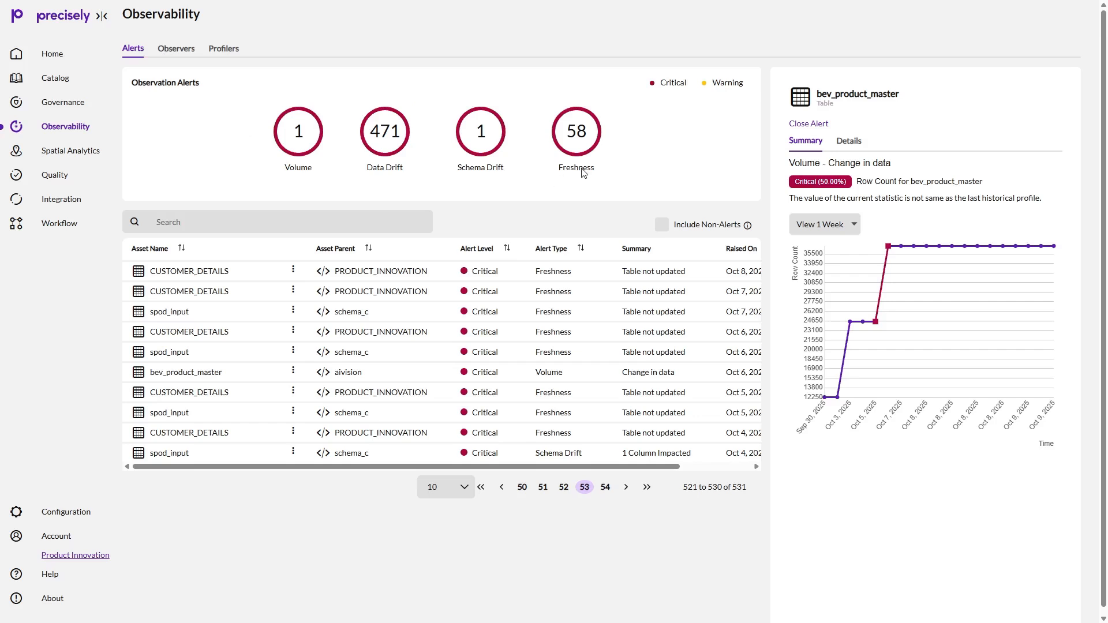
{"action": "left_click", "coordinate": [183, 57]}
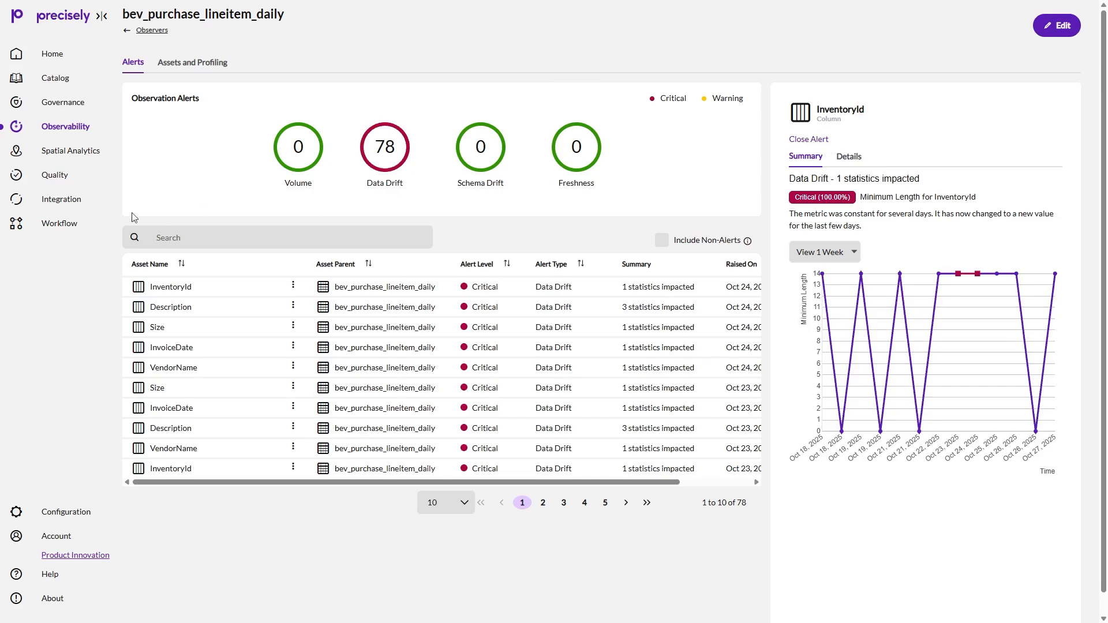
Go to the Workflow area and show the list of assignments.
{"action": "left_click", "coordinate": [66, 226]}
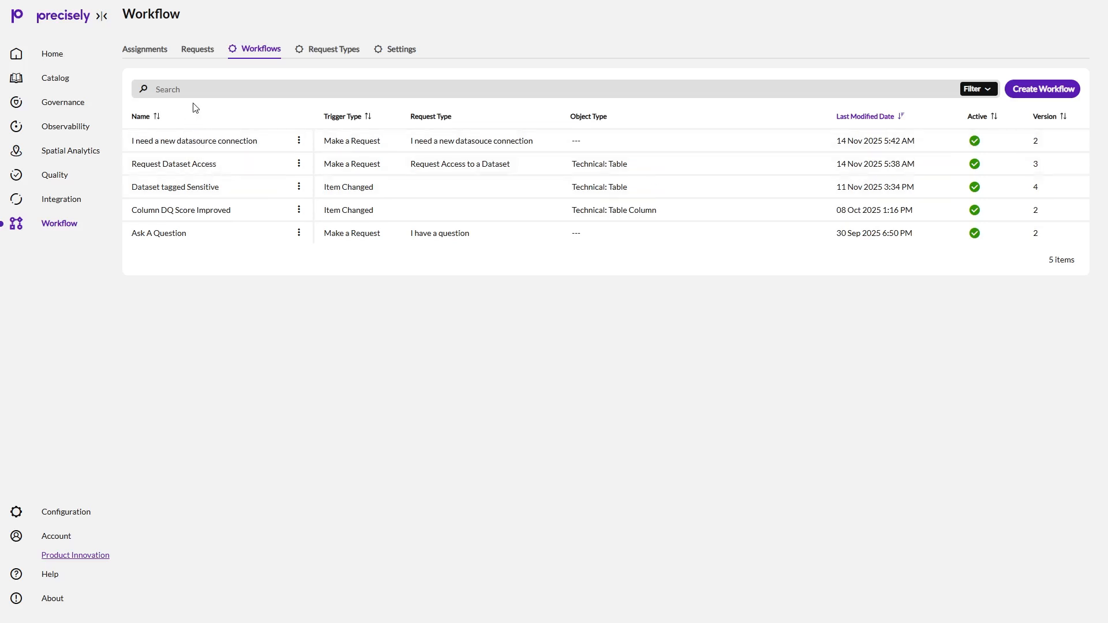
{"action": "left_click", "coordinate": [143, 55]}
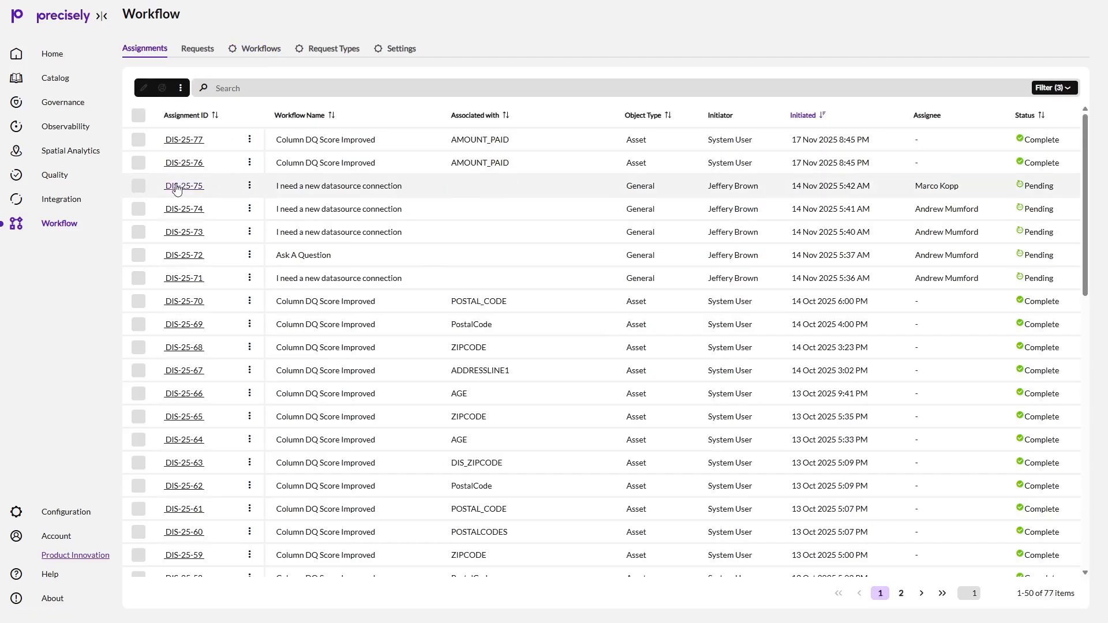
Open assignment DIS-25-75, review its completion form and cancel without submitting an answer.
{"action": "left_click", "coordinate": [176, 190]}
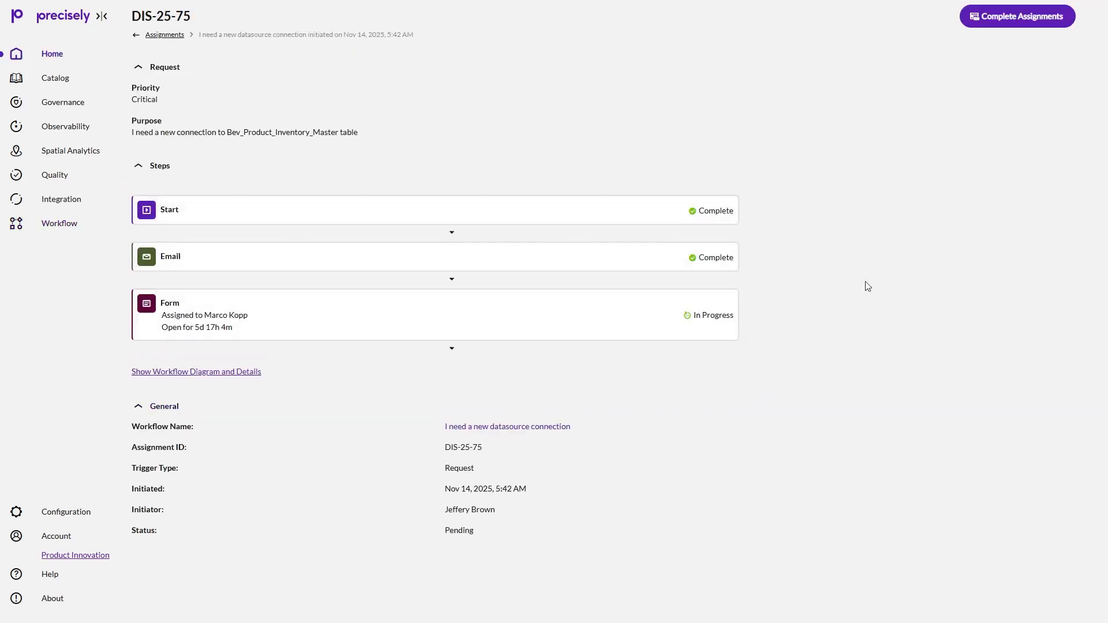
{"action": "left_click", "coordinate": [1024, 24]}
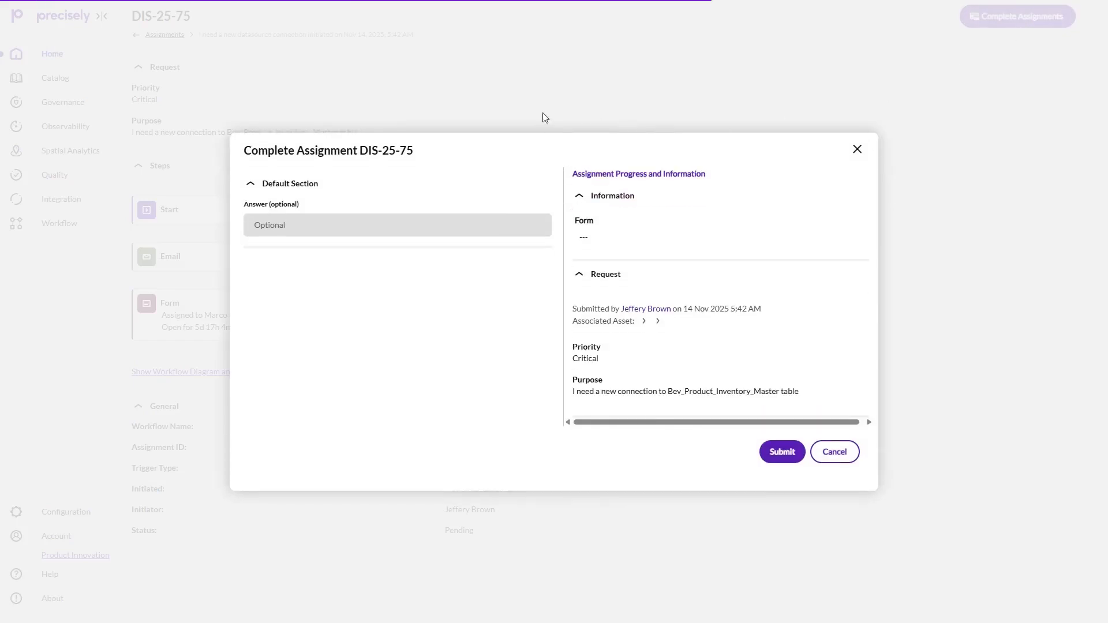
{"action": "left_click", "coordinate": [345, 226]}
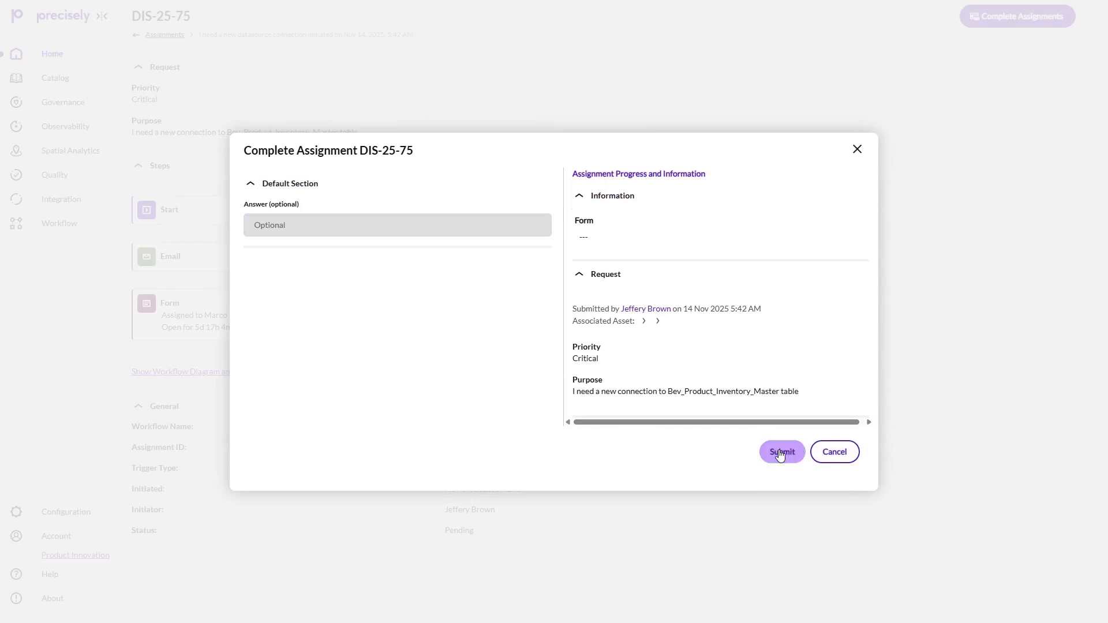
{"action": "left_click", "coordinate": [831, 455]}
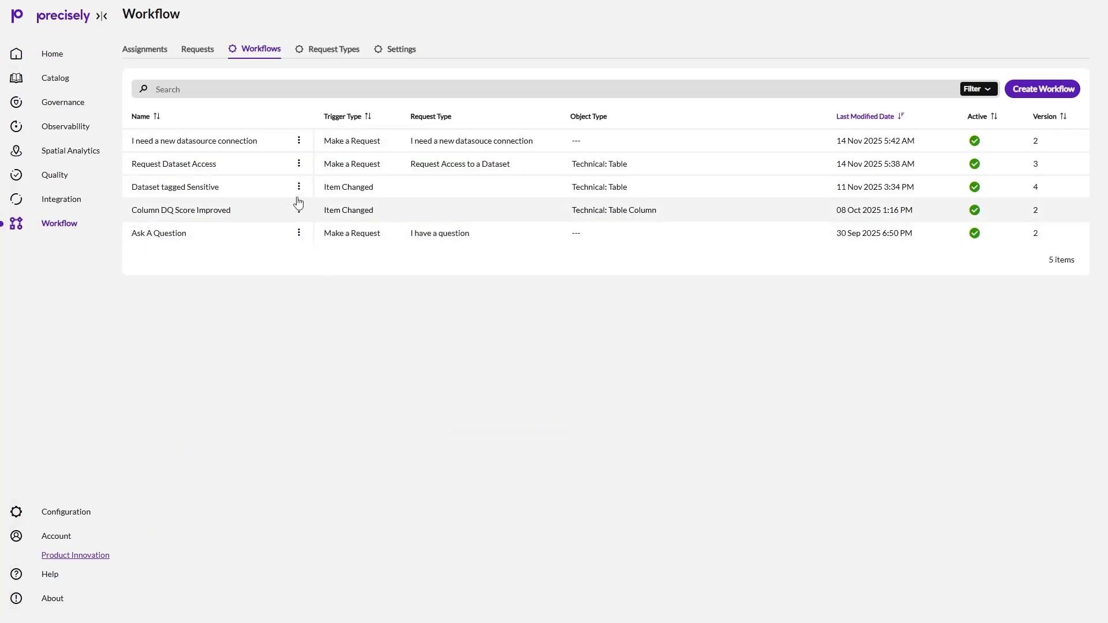
Open the Request Dataset Access workflow for editing.
{"action": "left_click", "coordinate": [301, 169]}
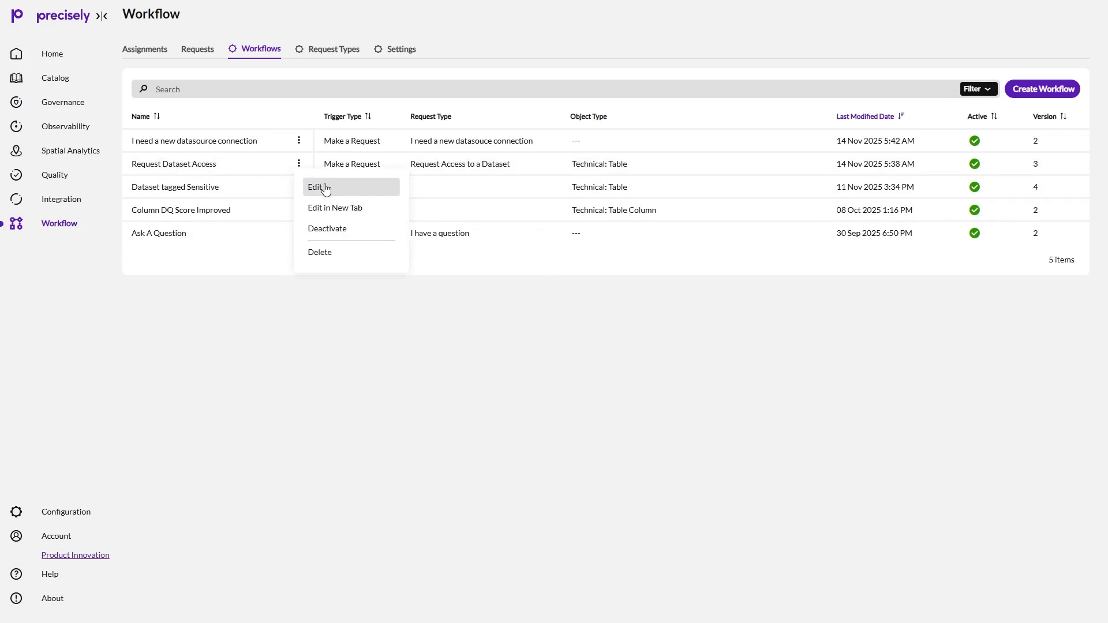
{"action": "left_click", "coordinate": [326, 188]}
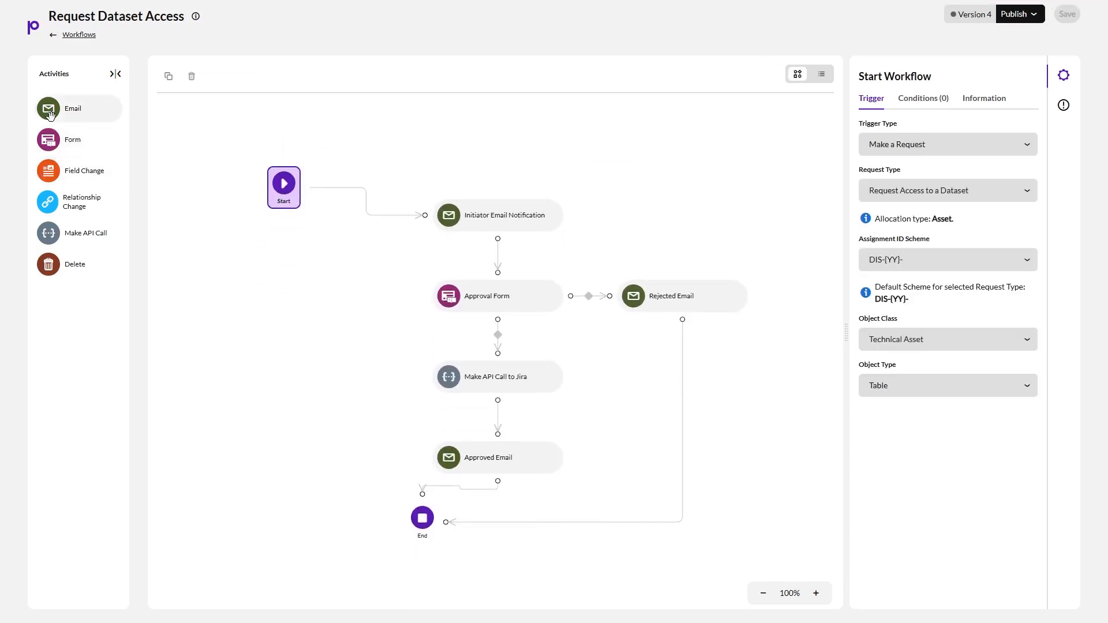
Try adding an Email activity with a transition from Start, and remove that activity from the workflow again.
{"action": "left_click_drag", "start_coordinate": [50, 116], "coordinate": [289, 294]}
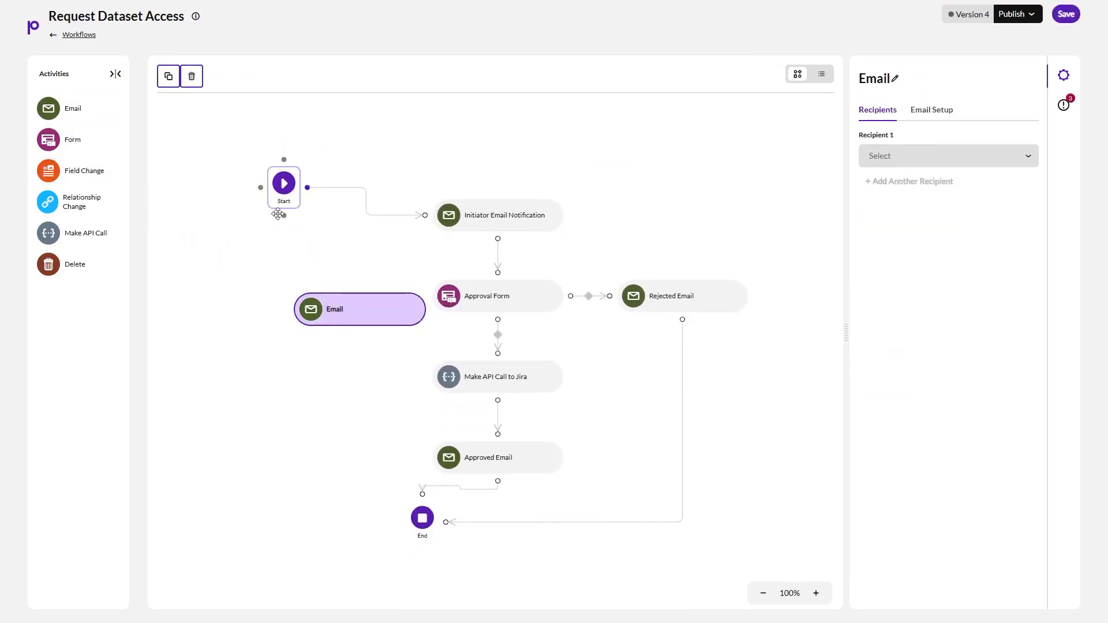
{"action": "left_click_drag", "start_coordinate": [284, 218], "coordinate": [343, 310]}
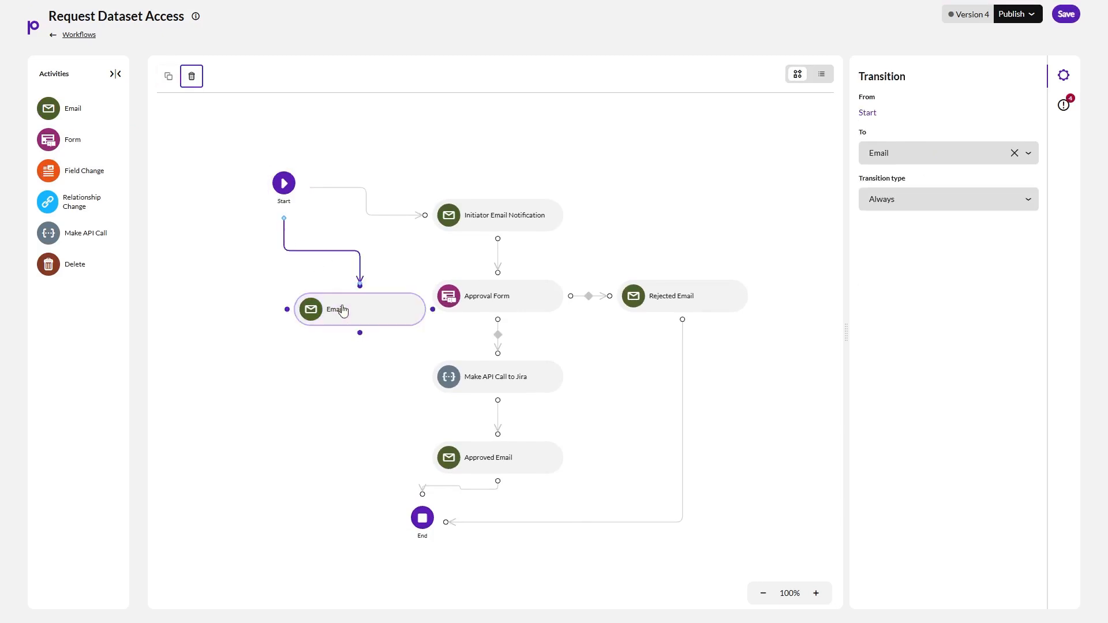
{"action": "left_click", "coordinate": [343, 310]}
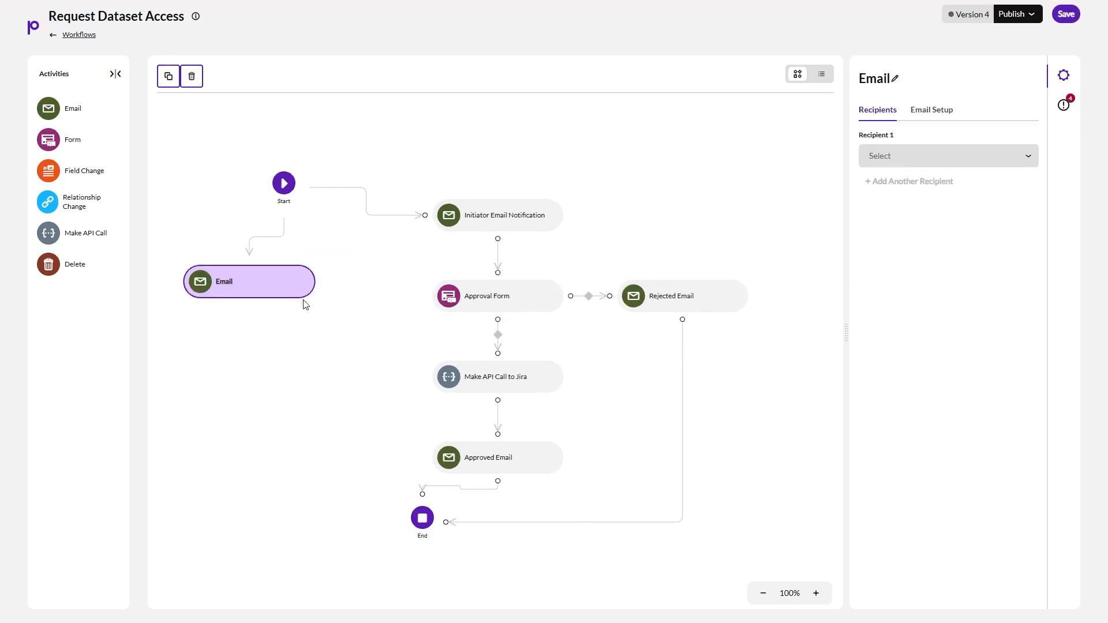
{"action": "key", "text": "Delete"}
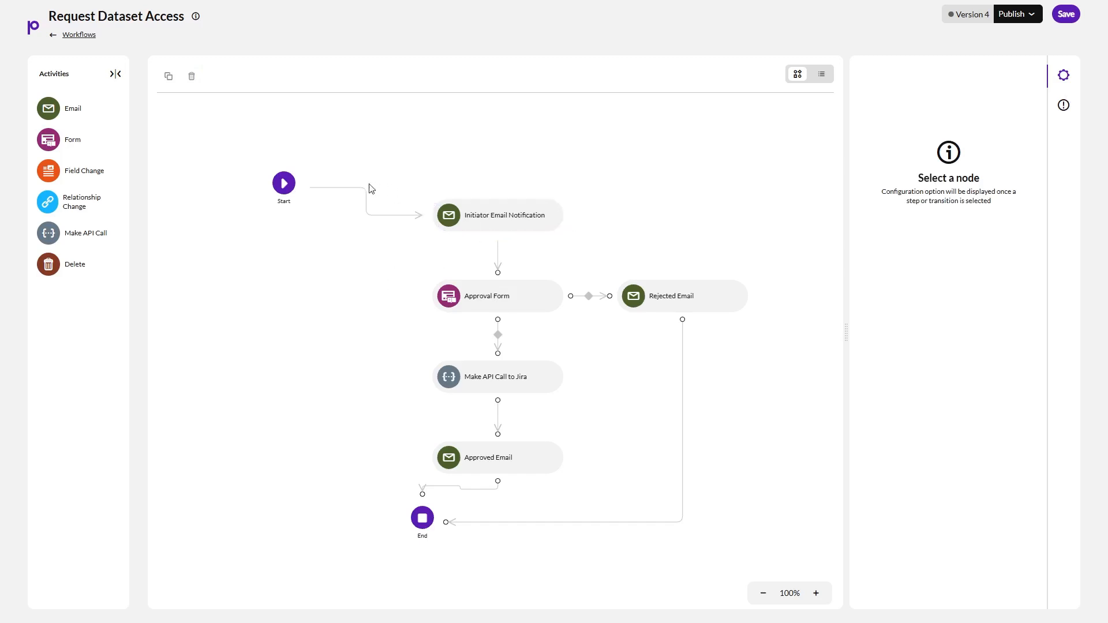
Review the trigger types available for the workflow's Start node, keeping Make a Request.
{"action": "left_click", "coordinate": [286, 185]}
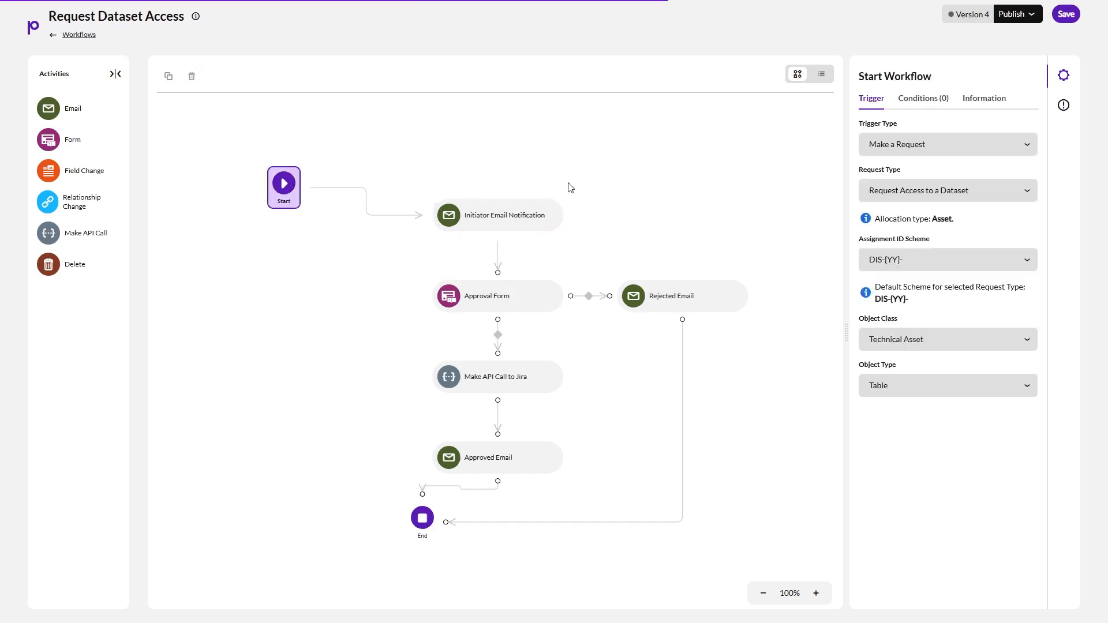
{"action": "left_click", "coordinate": [910, 149]}
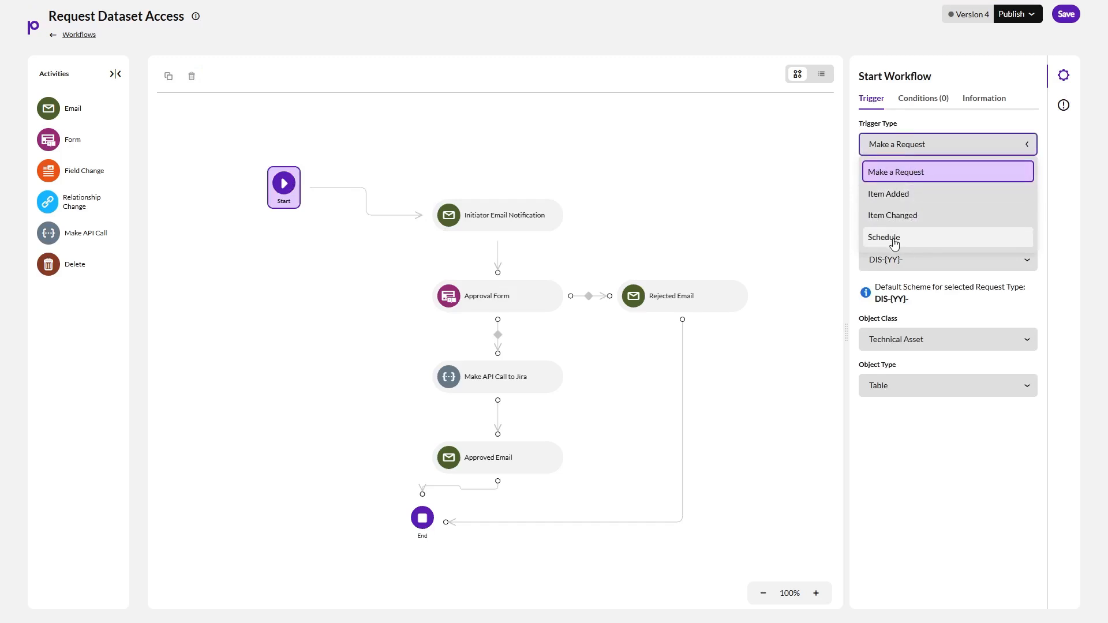
{"action": "left_click", "coordinate": [716, 174]}
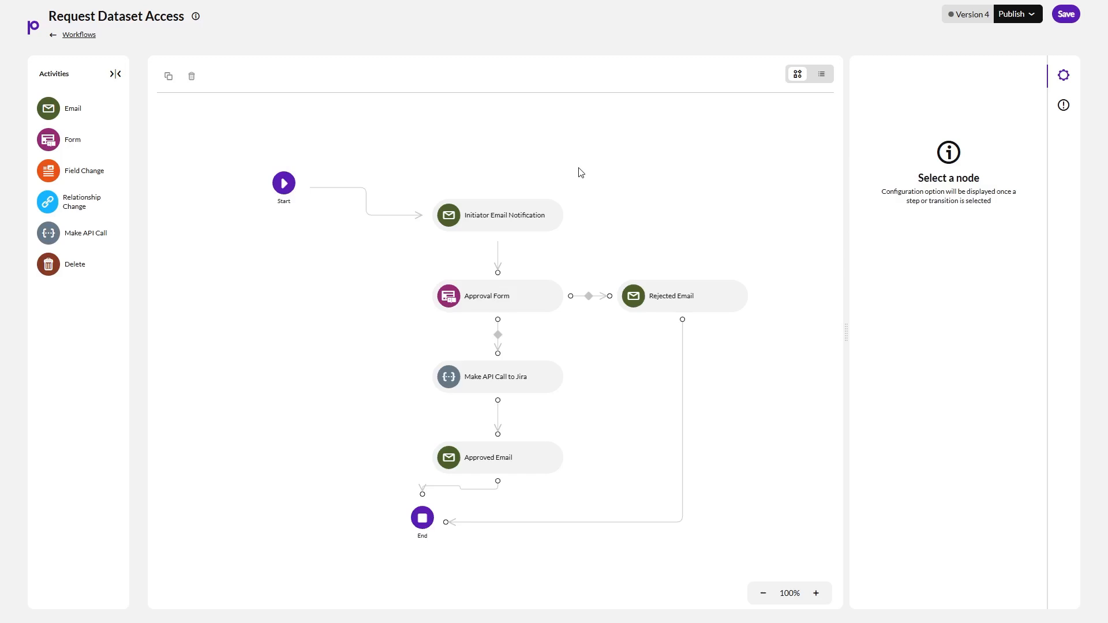
Review the Initiator Email Notification's recipients and email setup, including the placeholders that can be inserted into the body.
{"action": "left_click", "coordinate": [531, 218]}
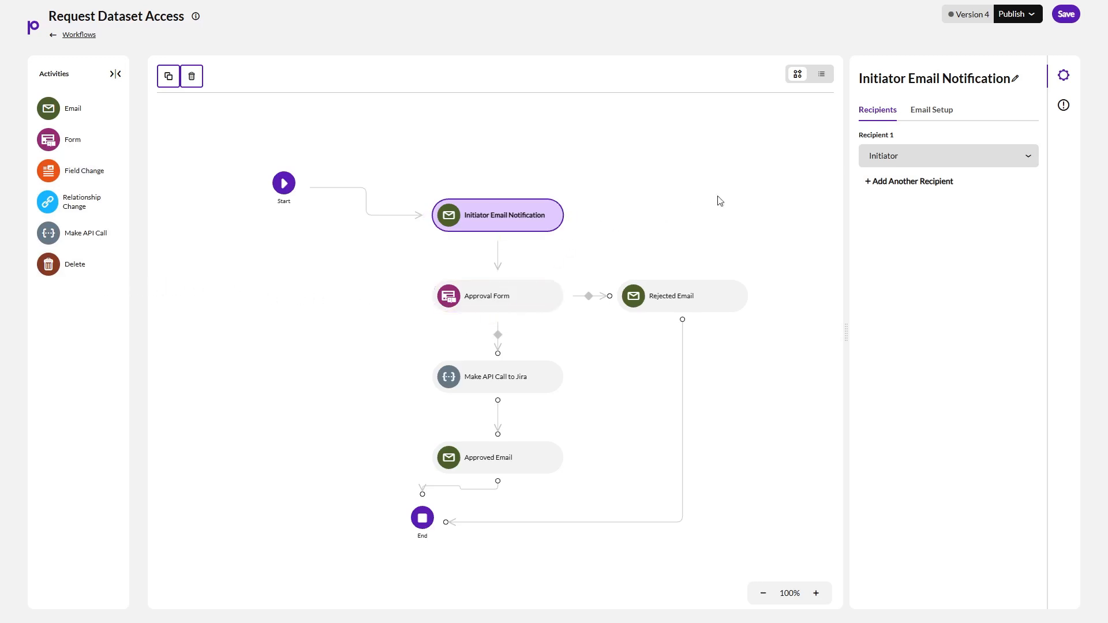
{"action": "left_click", "coordinate": [928, 113]}
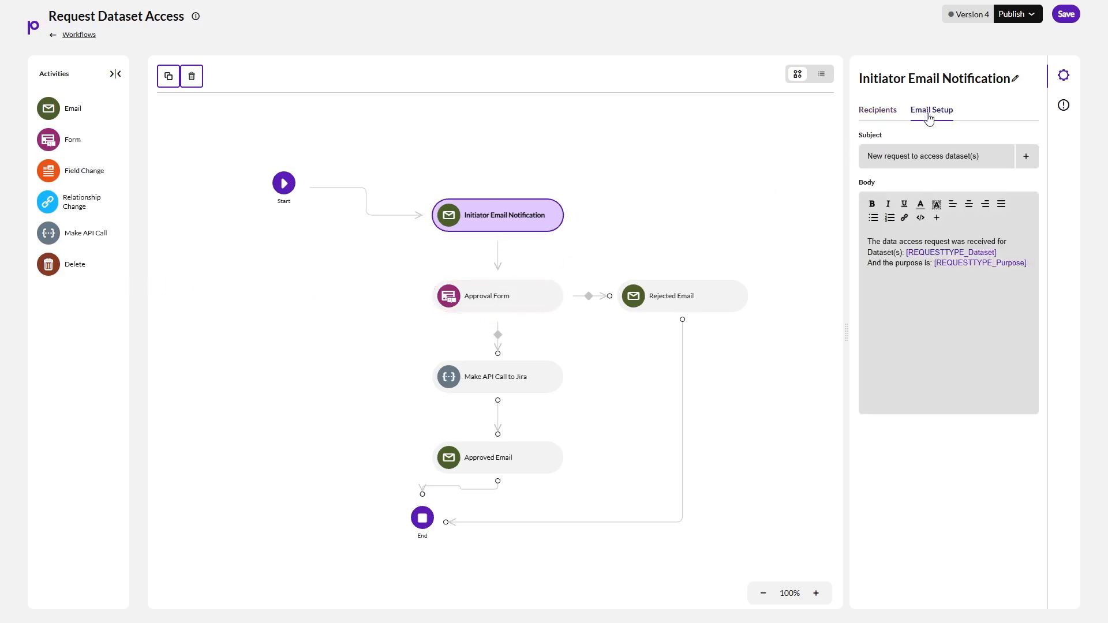
{"action": "left_click", "coordinate": [935, 222]}
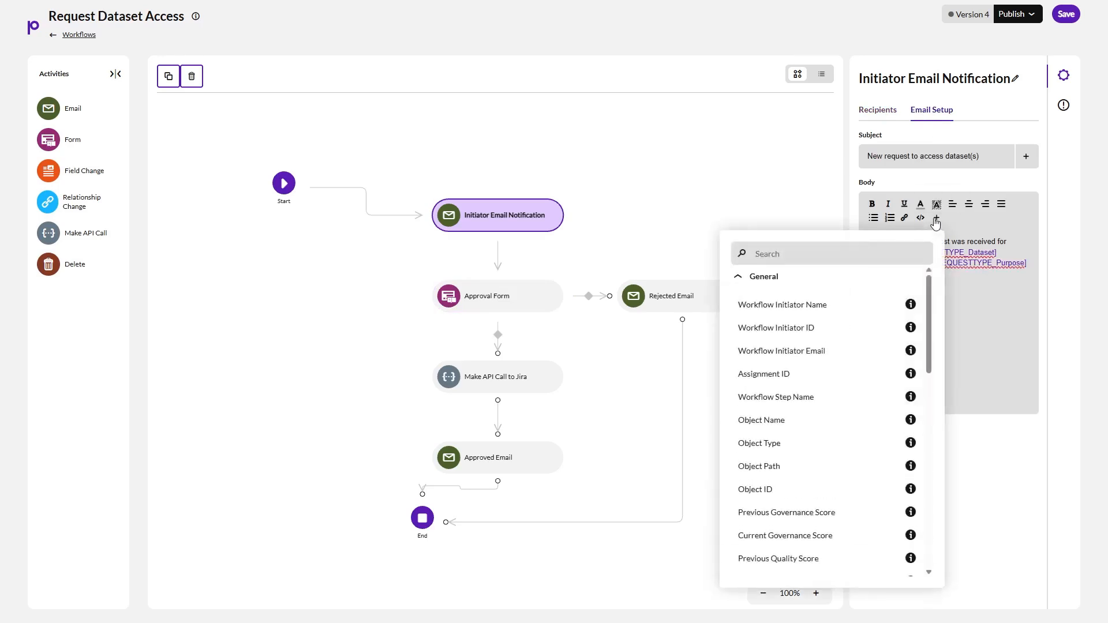
{"action": "left_click", "coordinate": [845, 252]}
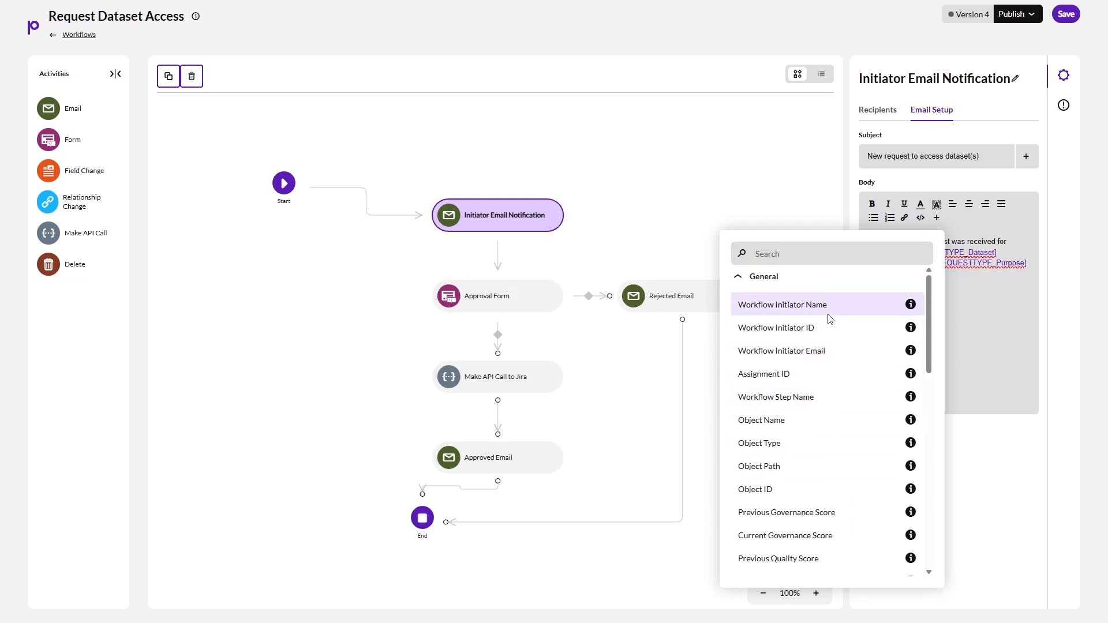
{"action": "left_click", "coordinate": [780, 189]}
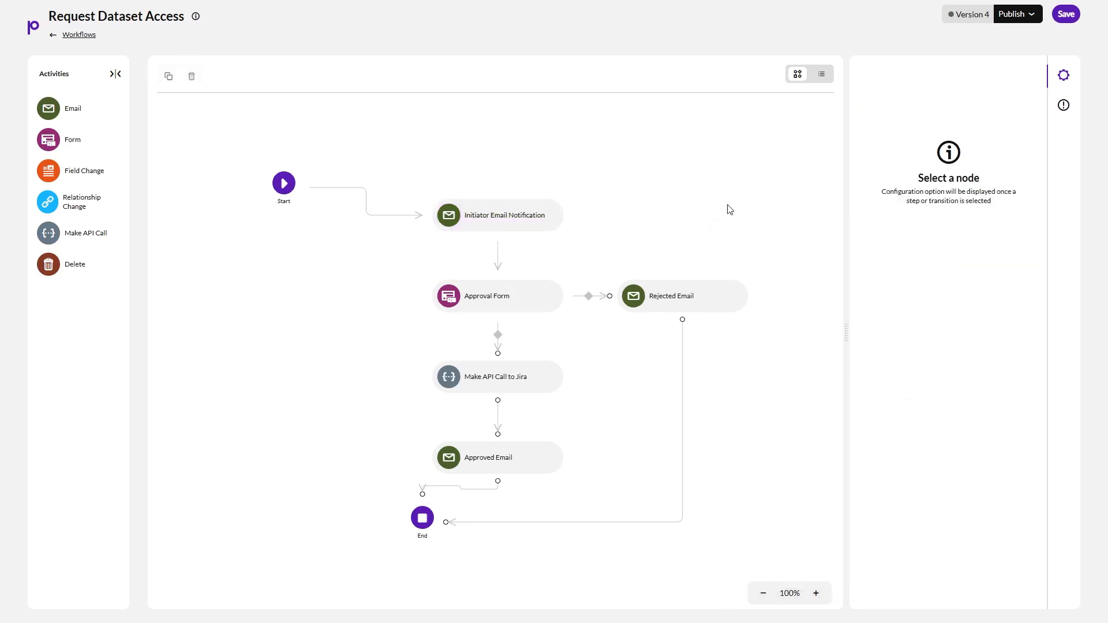
Examine the Approval Form activity's form fields and its available assignee types, keeping Specific user(s).
{"action": "left_click", "coordinate": [529, 294]}
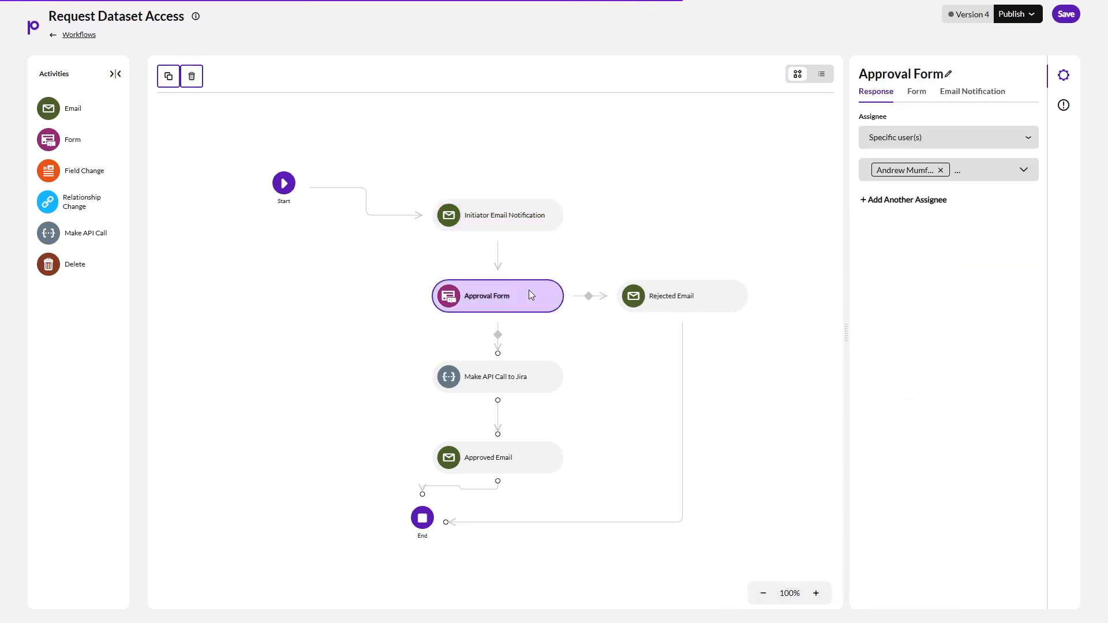
{"action": "left_click", "coordinate": [917, 94]}
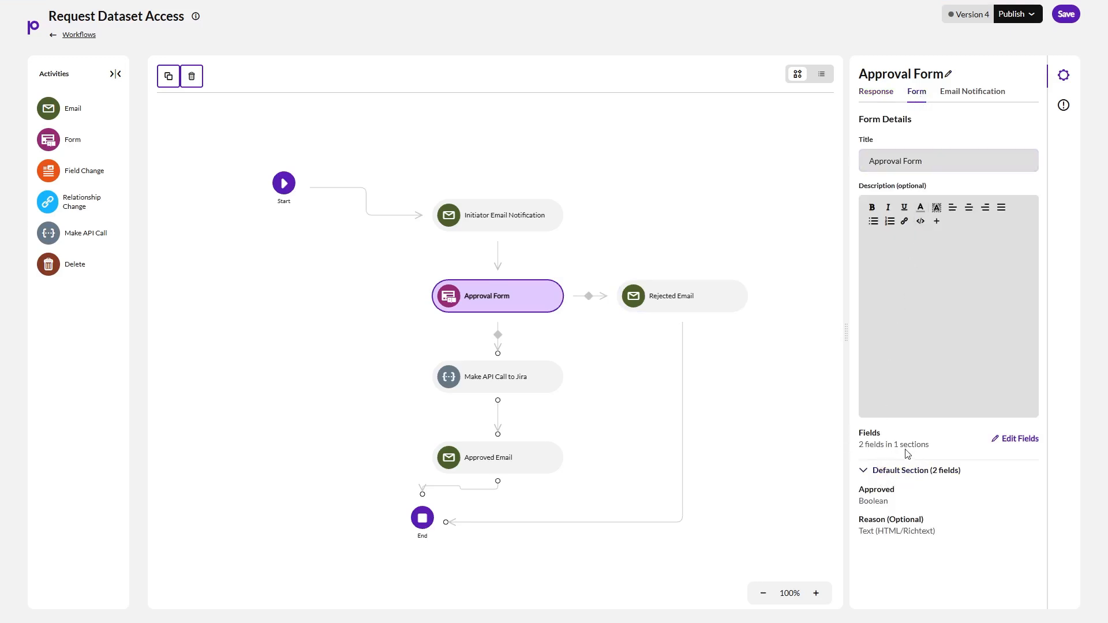
{"action": "left_click", "coordinate": [882, 95]}
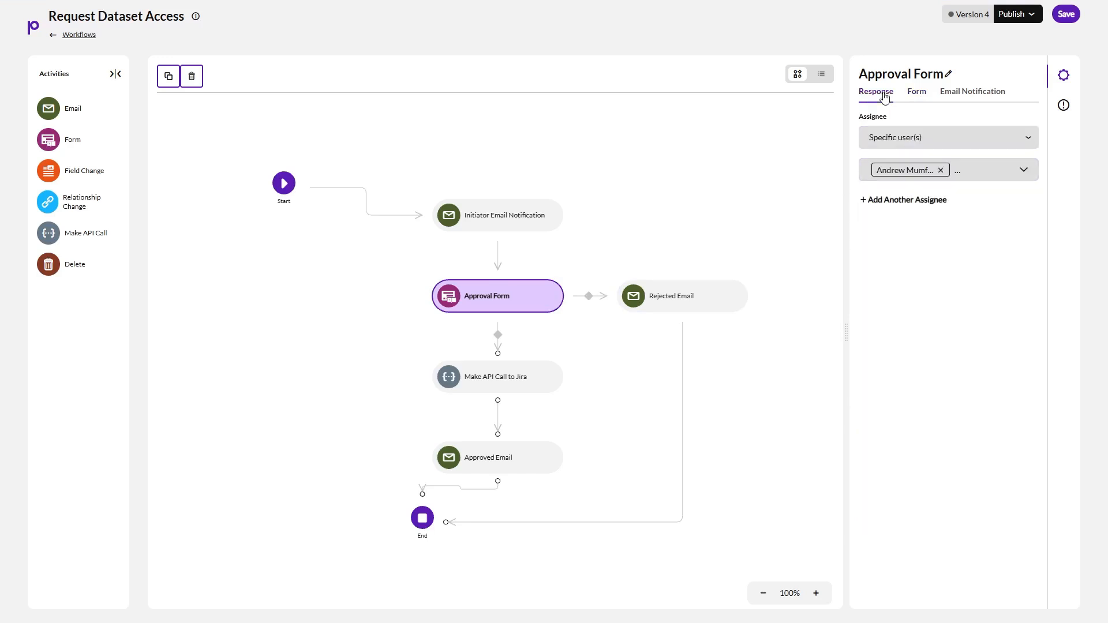
{"action": "left_click", "coordinate": [958, 145]}
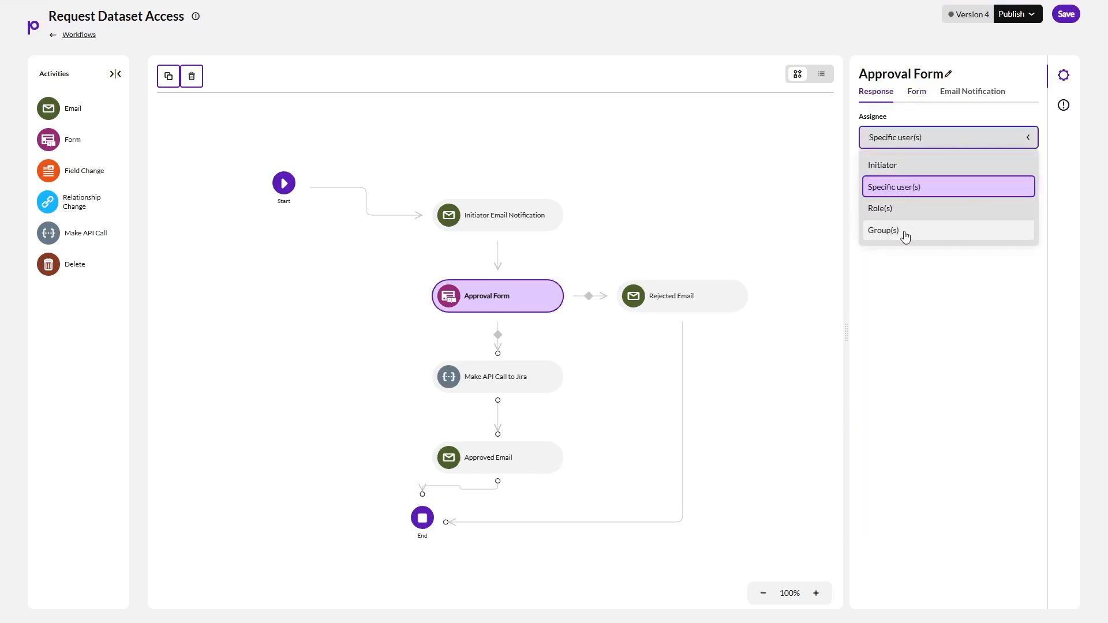
{"action": "left_click", "coordinate": [741, 185]}
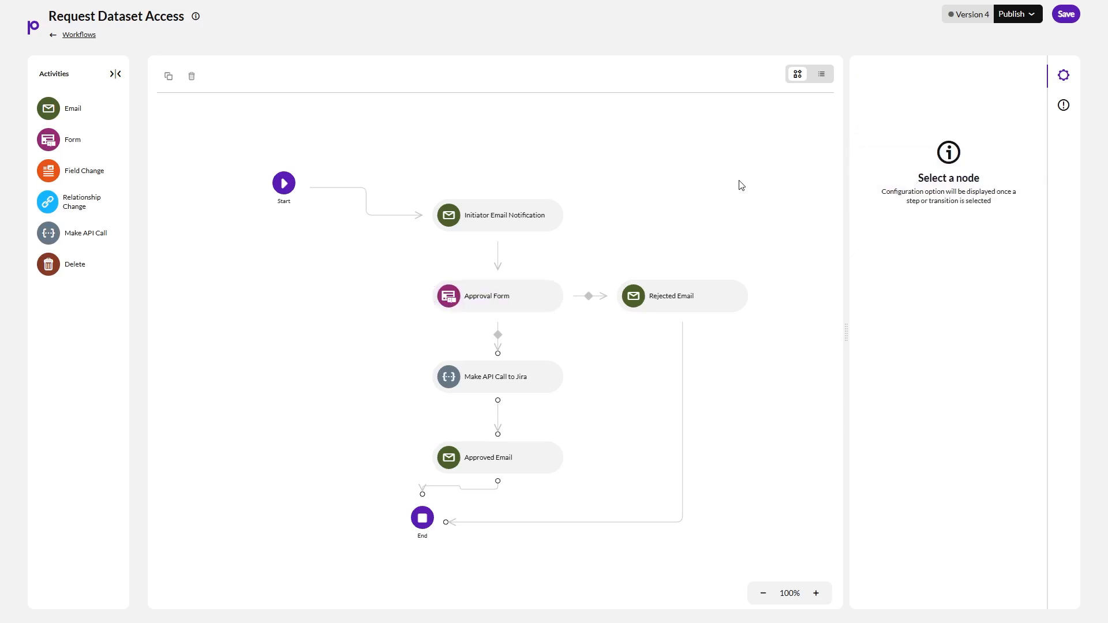
Examine the request settings and outputs of the Make API Call to Jira activity, and deselect it.
{"action": "left_click", "coordinate": [532, 379]}
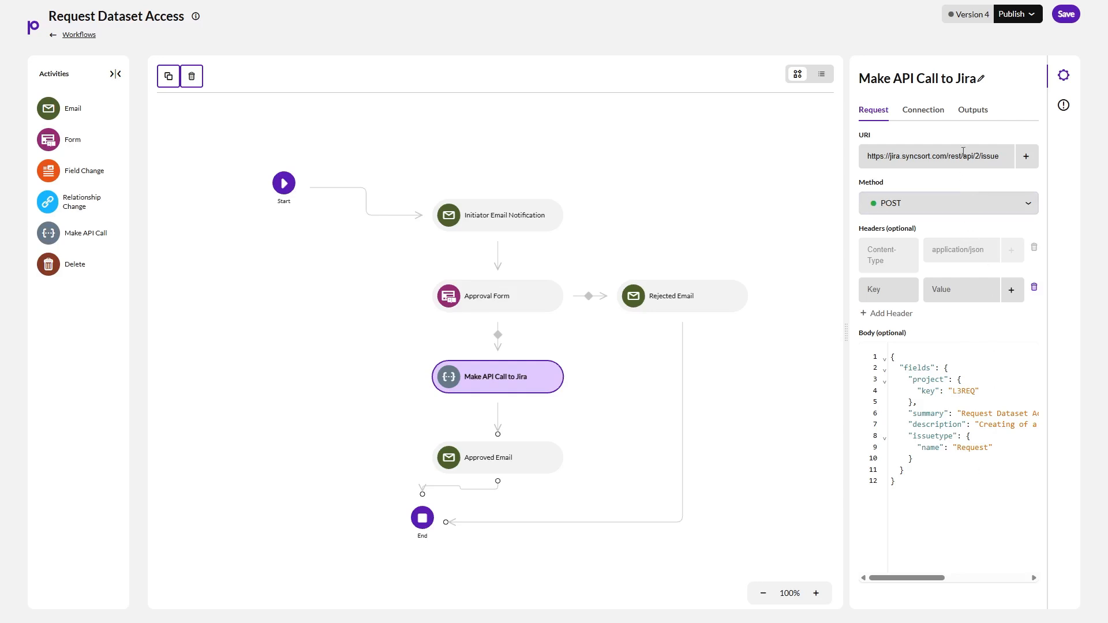
{"action": "left_click", "coordinate": [962, 112]}
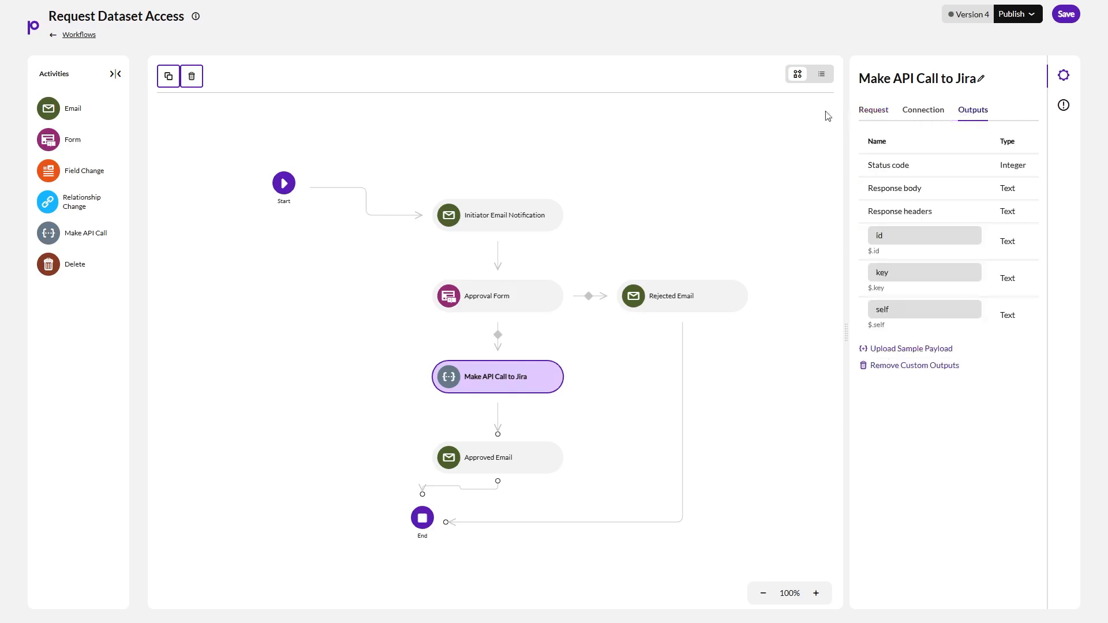
{"action": "left_click", "coordinate": [600, 160]}
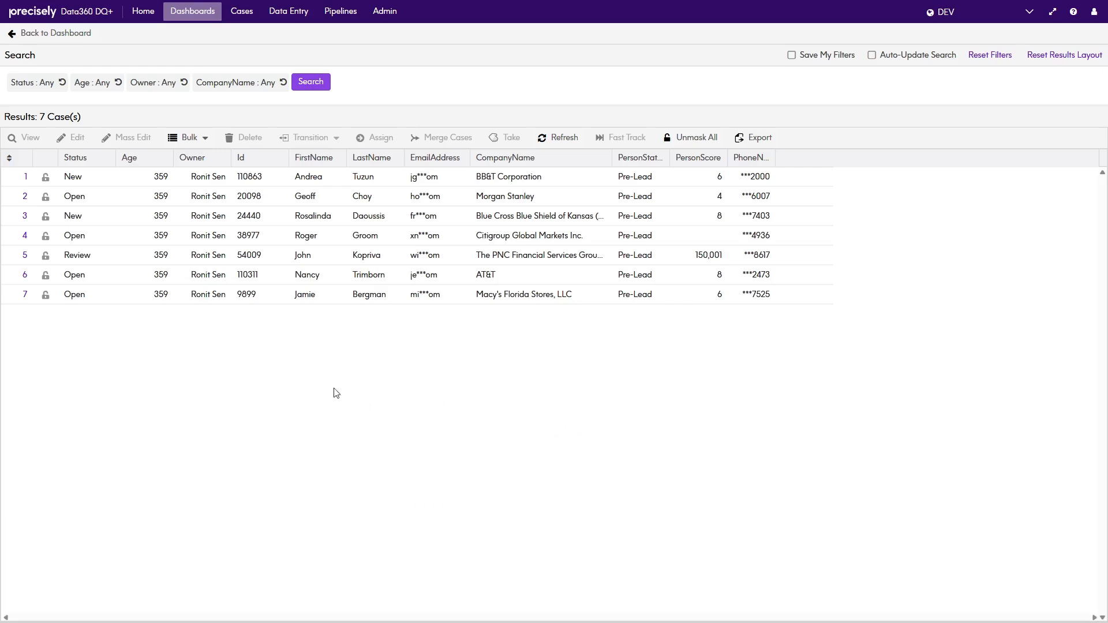
In Data360 DQ+, select the BB&T Corporation and Morgan Stanley cases to review the available case actions, and return to the dashboard.
{"action": "left_click", "coordinate": [96, 180]}
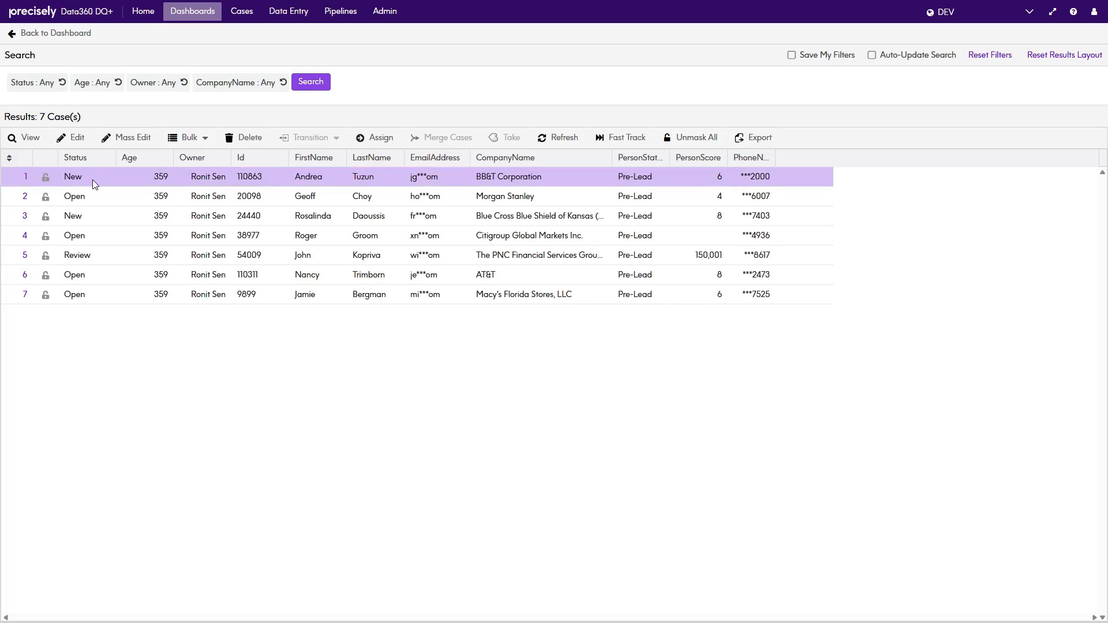
{"action": "double_click", "coordinate": [94, 183]}
{"action": "left_click", "coordinate": [222, 353]}
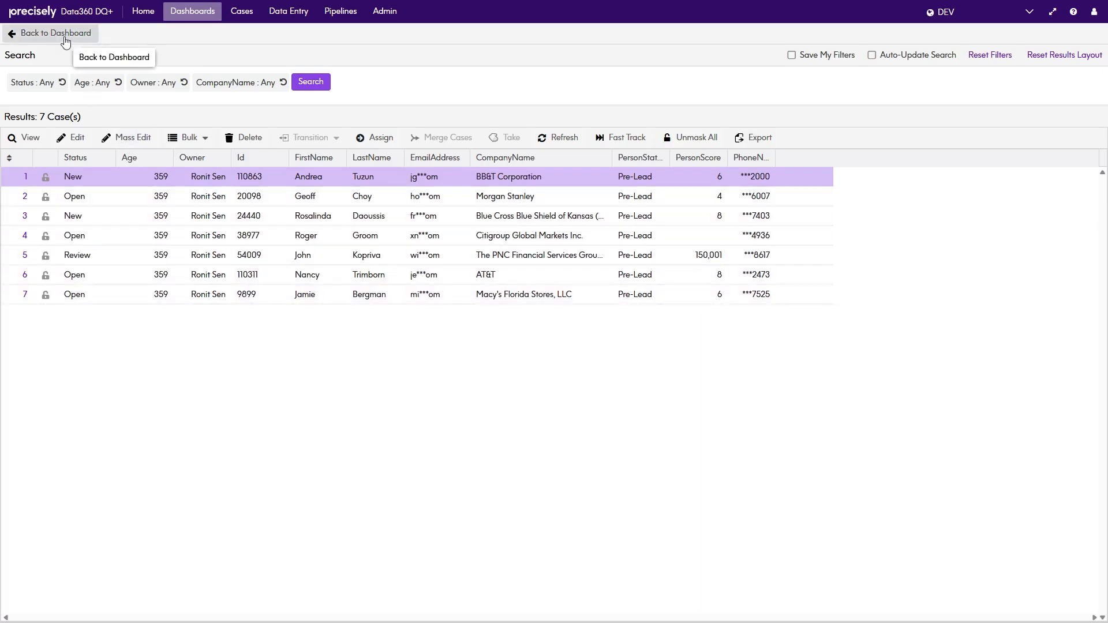
{"action": "left_click", "coordinate": [245, 200], "text": "ctrl"}
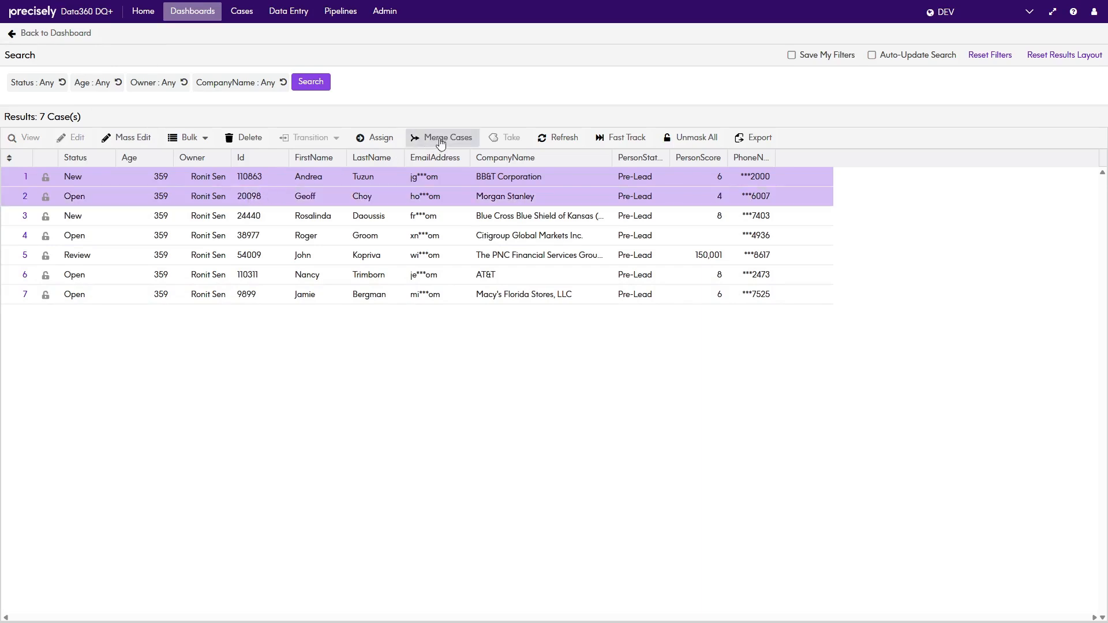
{"action": "left_click", "coordinate": [79, 34]}
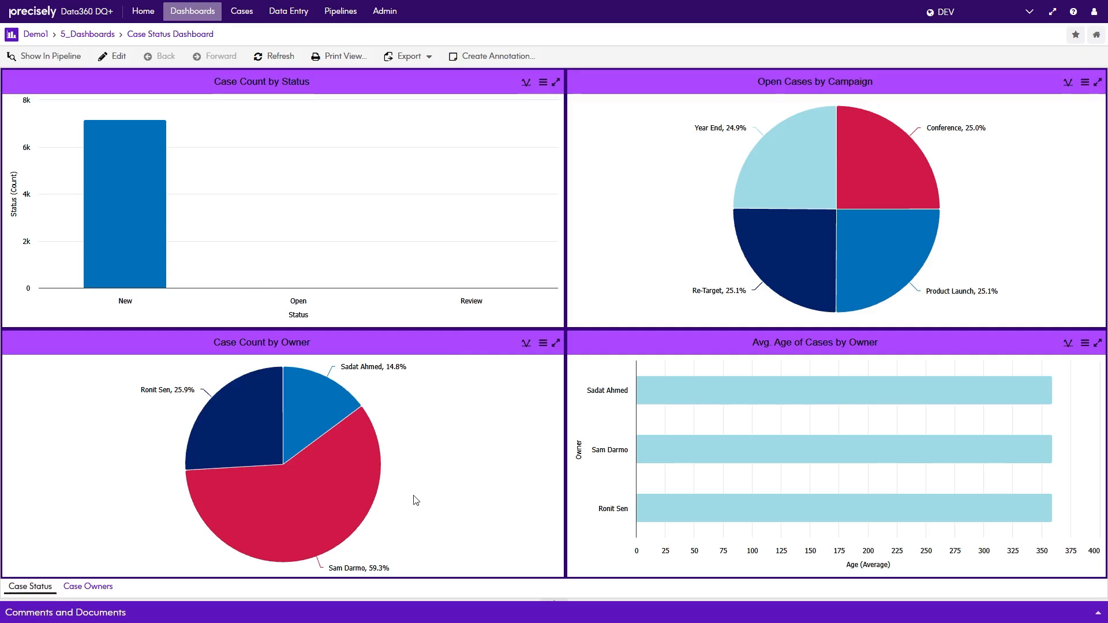
Drill into the largest slice of the Case Count by Owner chart and open the TECO Energy, Inc. case for editing.
{"action": "mouse_move", "coordinate": [367, 506]}
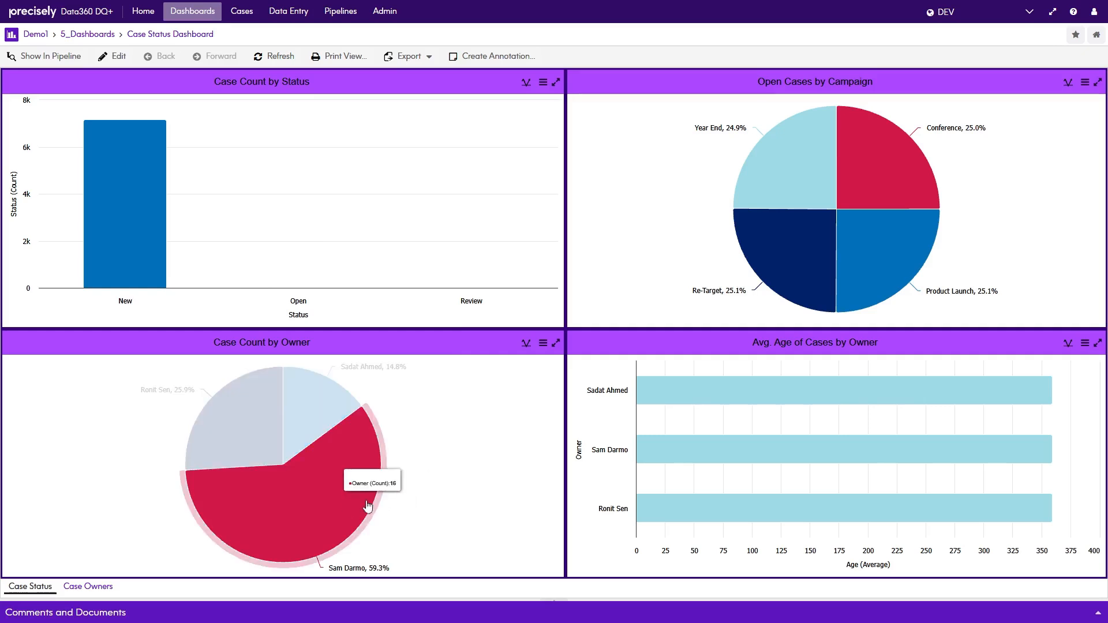
{"action": "left_click", "coordinate": [300, 507]}
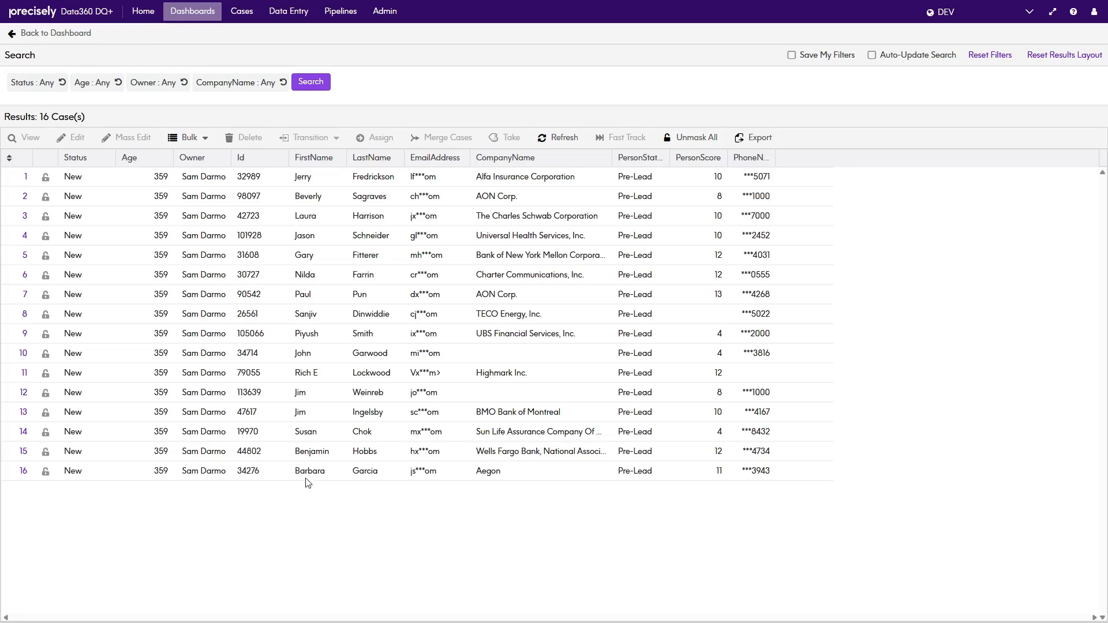
{"action": "left_click", "coordinate": [213, 185]}
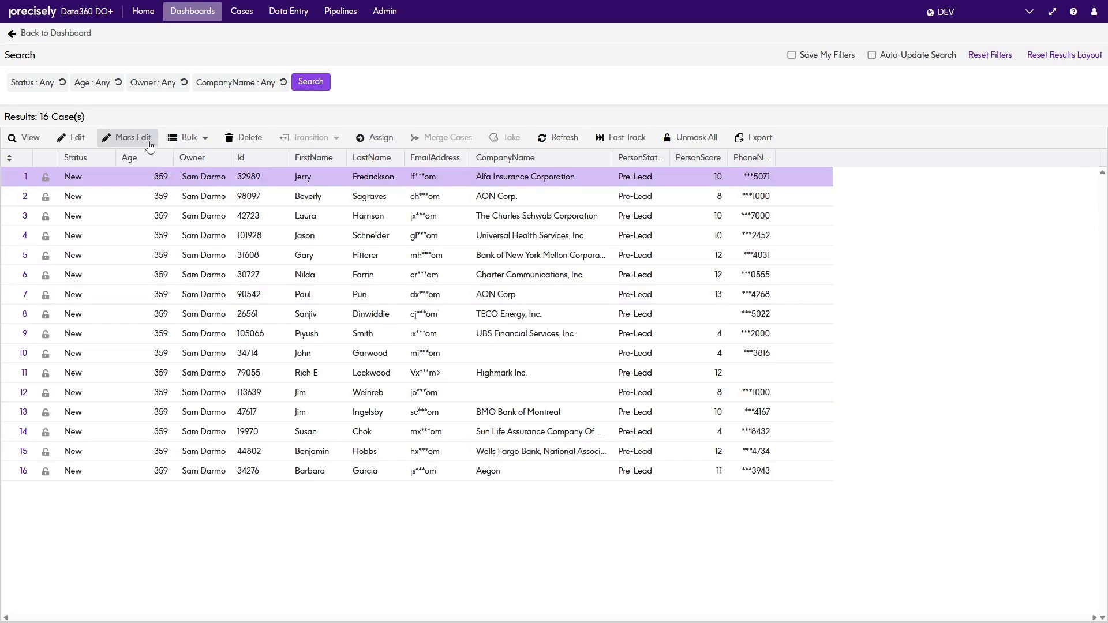
{"action": "left_click", "coordinate": [120, 318]}
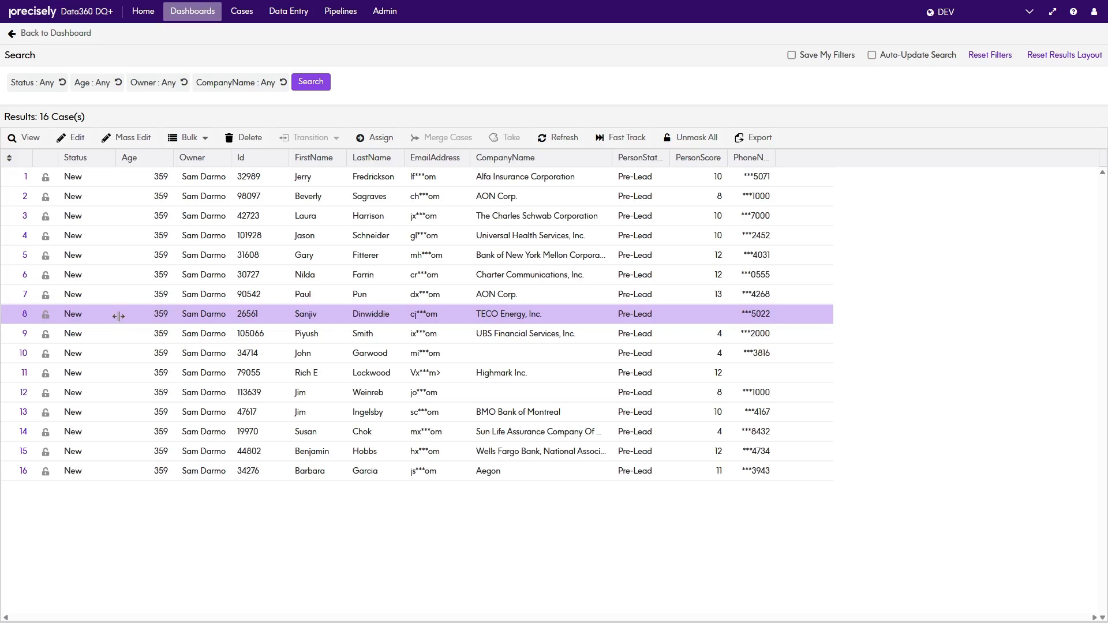
{"action": "left_click", "coordinate": [79, 141]}
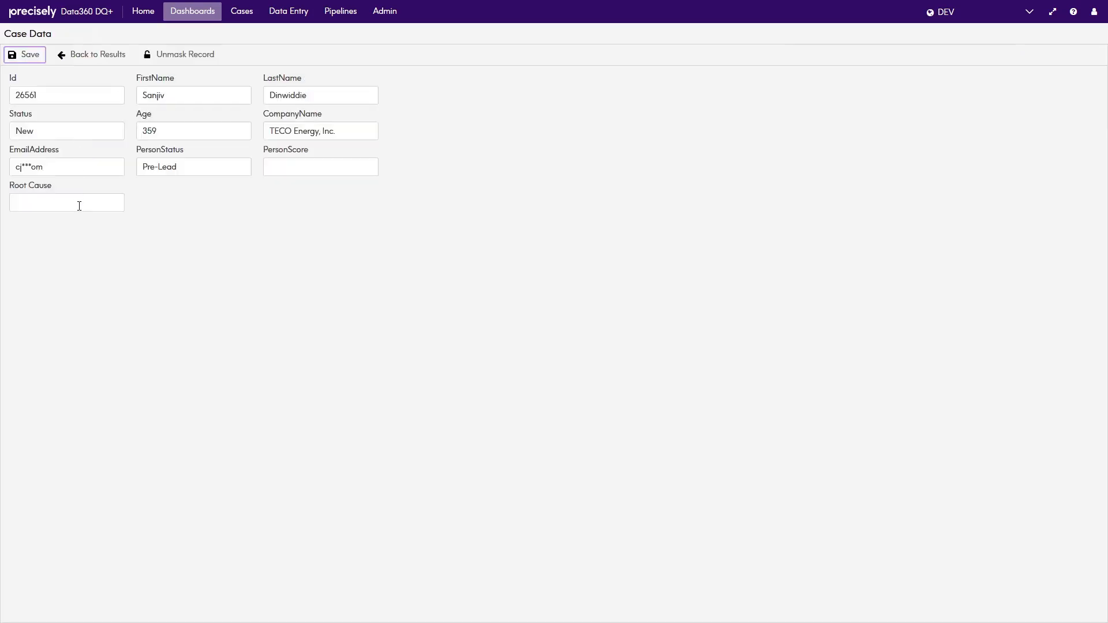
Enter "Missing Person Score" as the root cause of the TECO Energy, Inc. case.
{"action": "left_click", "coordinate": [78, 205]}
{"action": "type", "text": "Missing Person Score"}
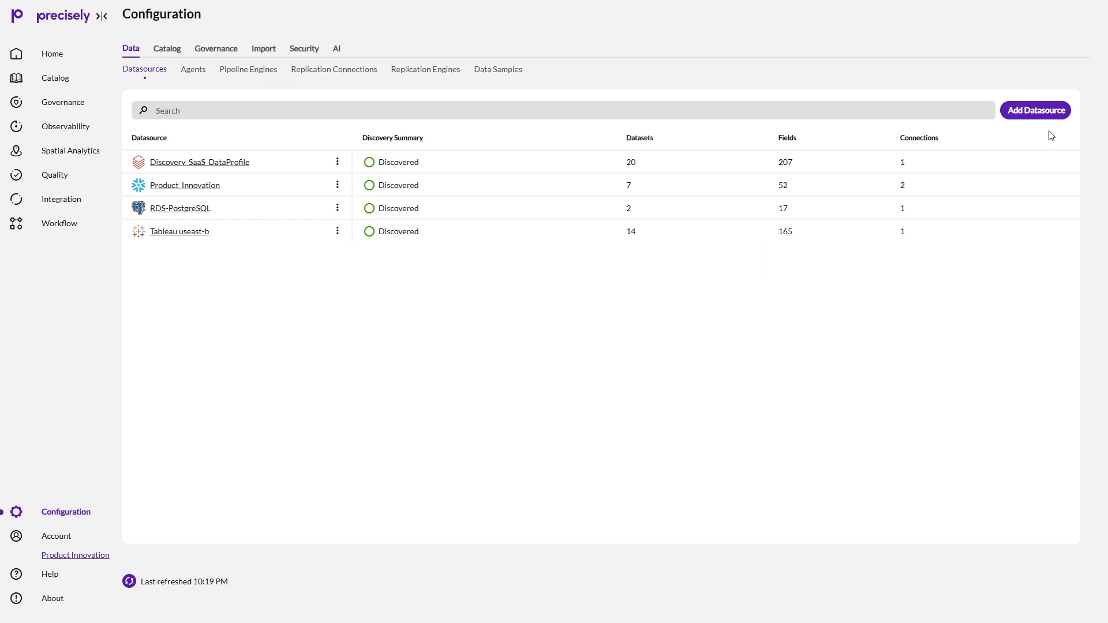
In the Precisely Data Integrity Suite, review the supported services of the IBM Db2 for z/OS datasource type and close the datasource setup.
{"action": "left_click", "coordinate": [1034, 111]}
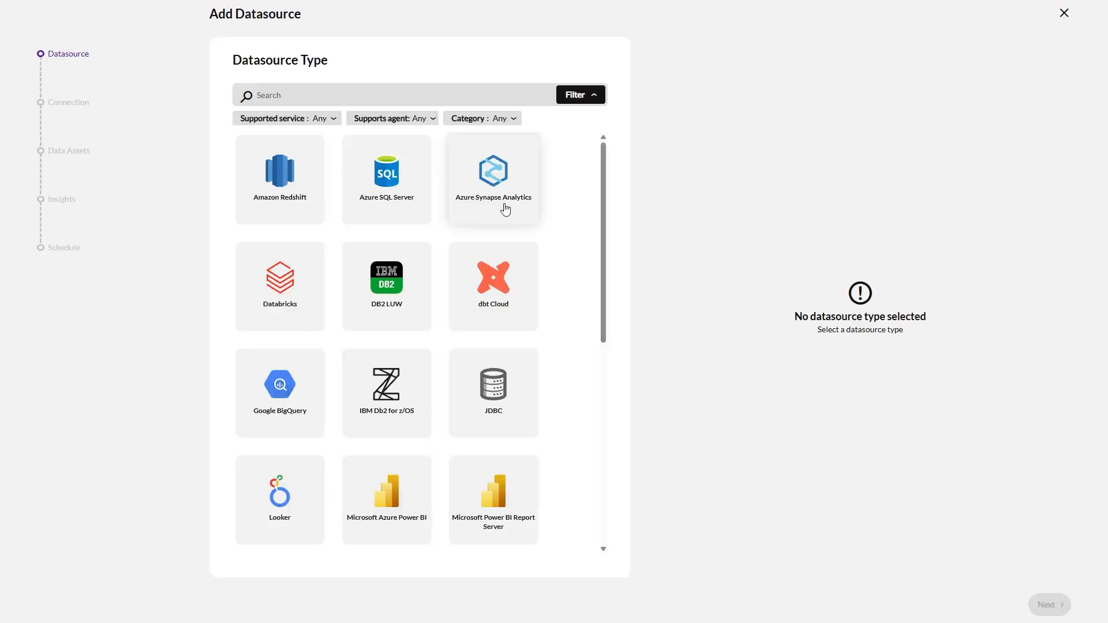
{"action": "left_click", "coordinate": [388, 394]}
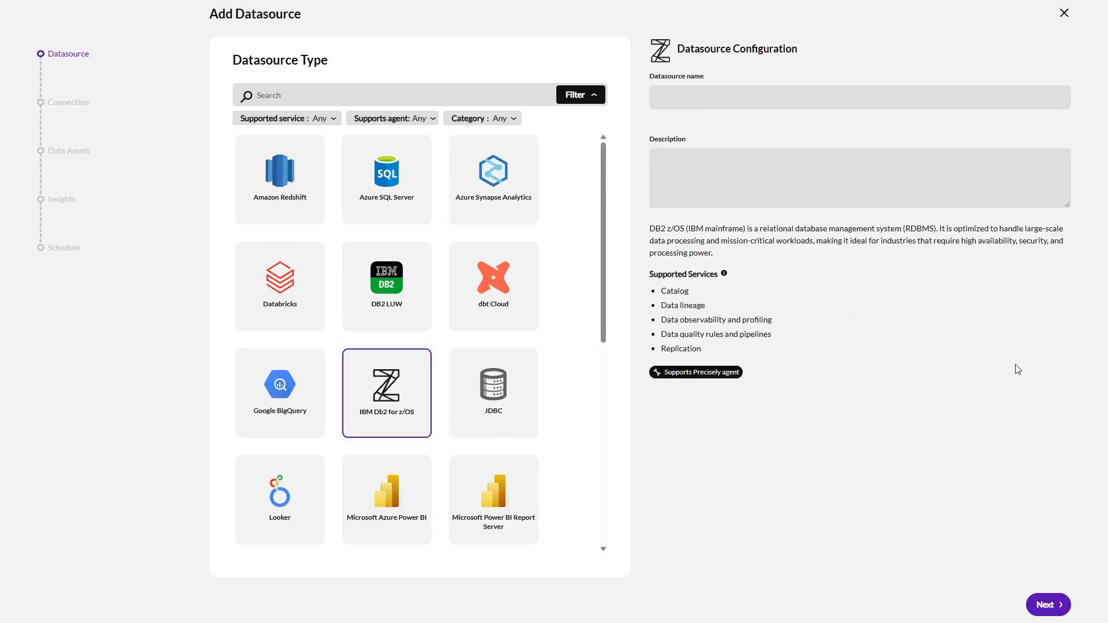
{"action": "left_click", "coordinate": [1064, 14]}
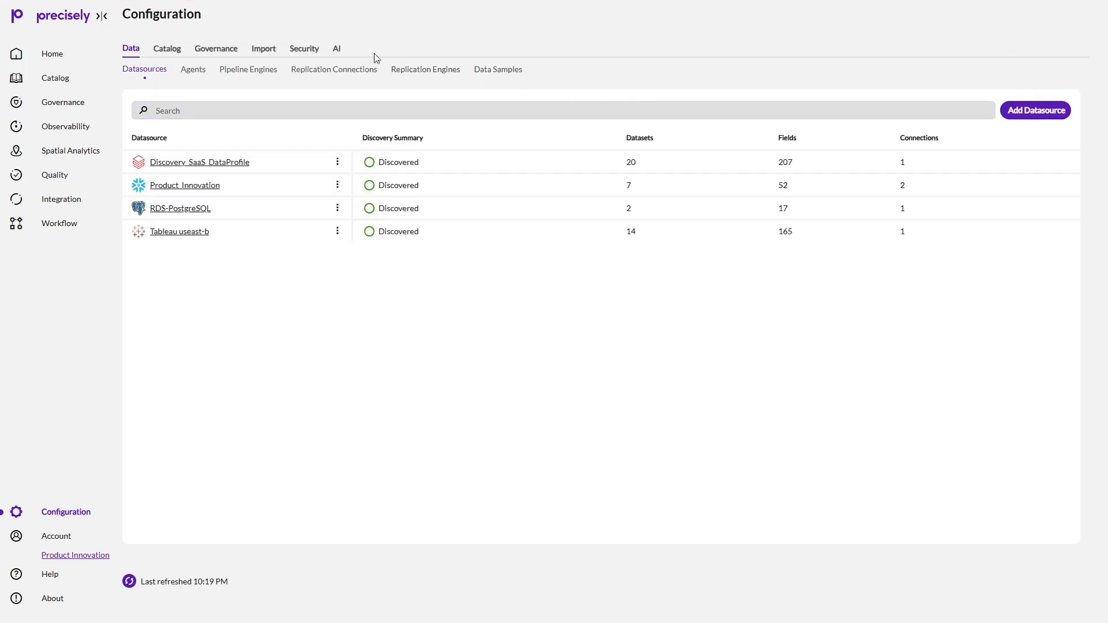
Review the configuration import form with the Business Assets import type, and leave it without importing.
{"action": "left_click", "coordinate": [258, 52]}
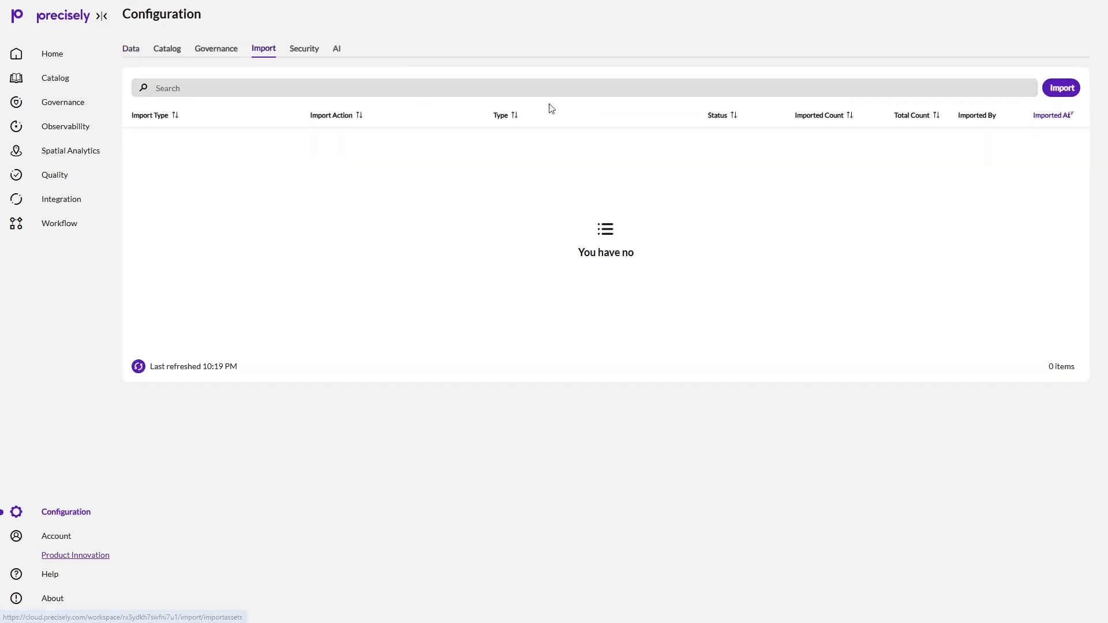
{"action": "left_click", "coordinate": [1073, 91]}
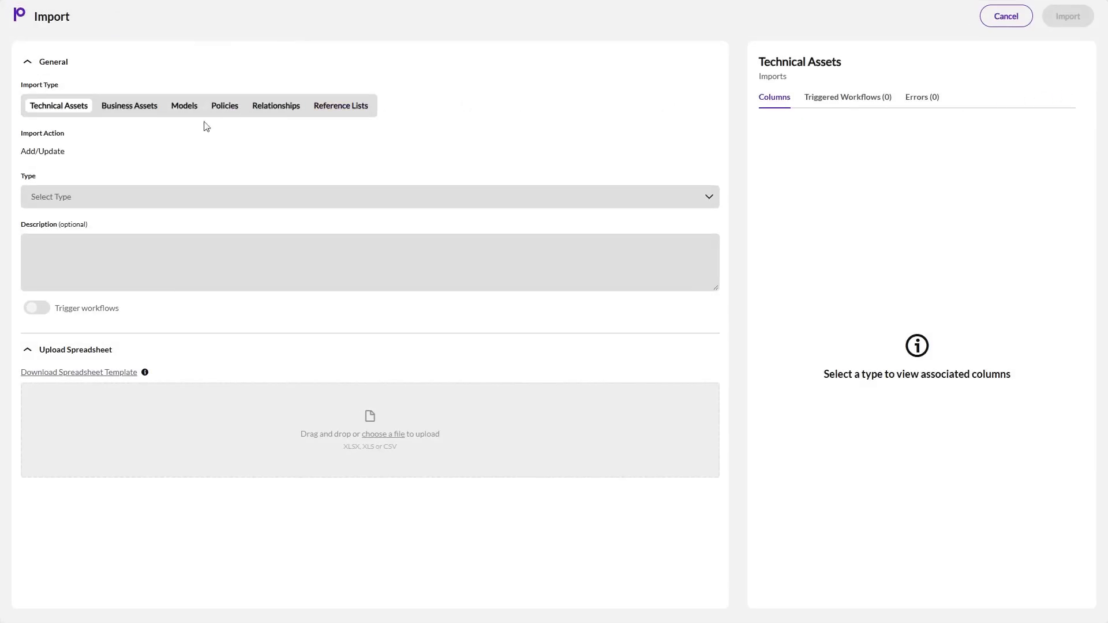
{"action": "left_click", "coordinate": [132, 112]}
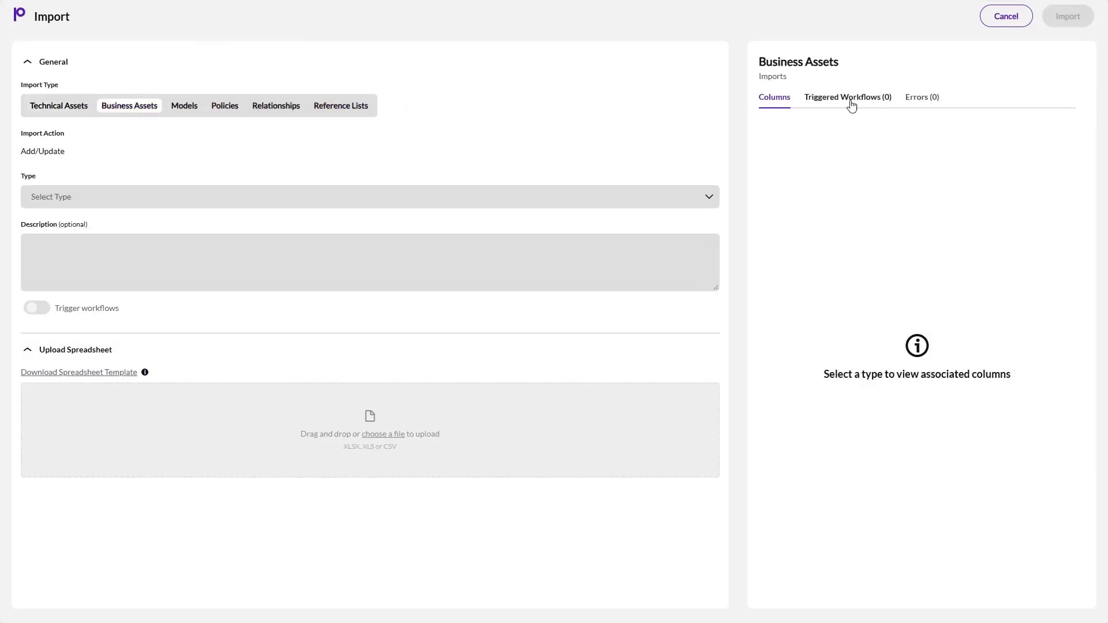
{"action": "left_click", "coordinate": [1005, 18]}
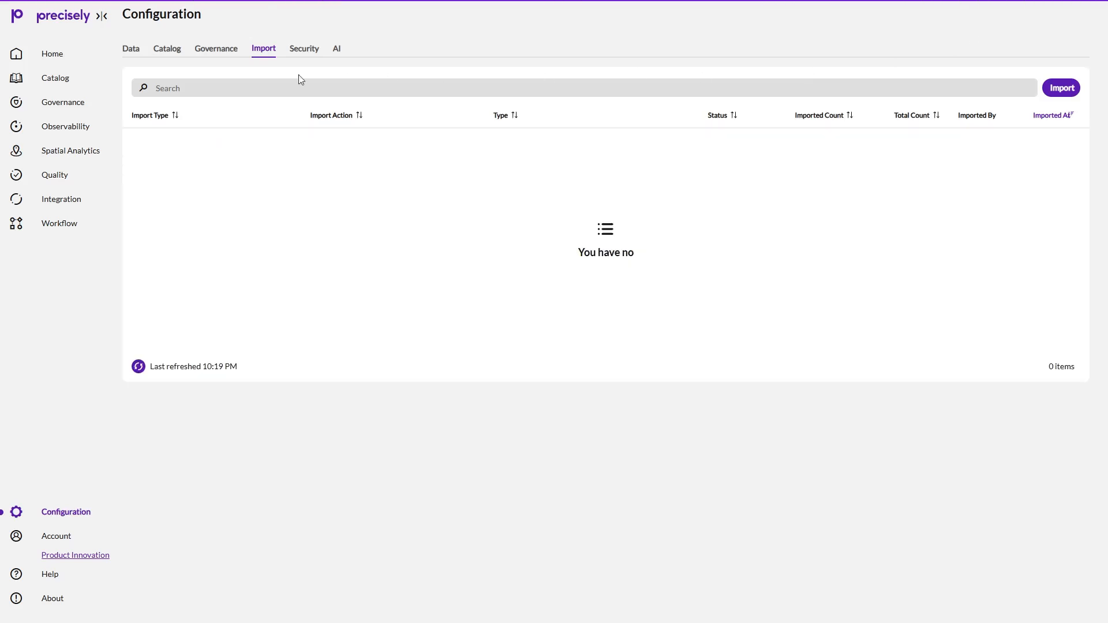
Open the bev_store_master dataset from the catalog, review its details, and display its lineage.
{"action": "left_click", "coordinate": [55, 78]}
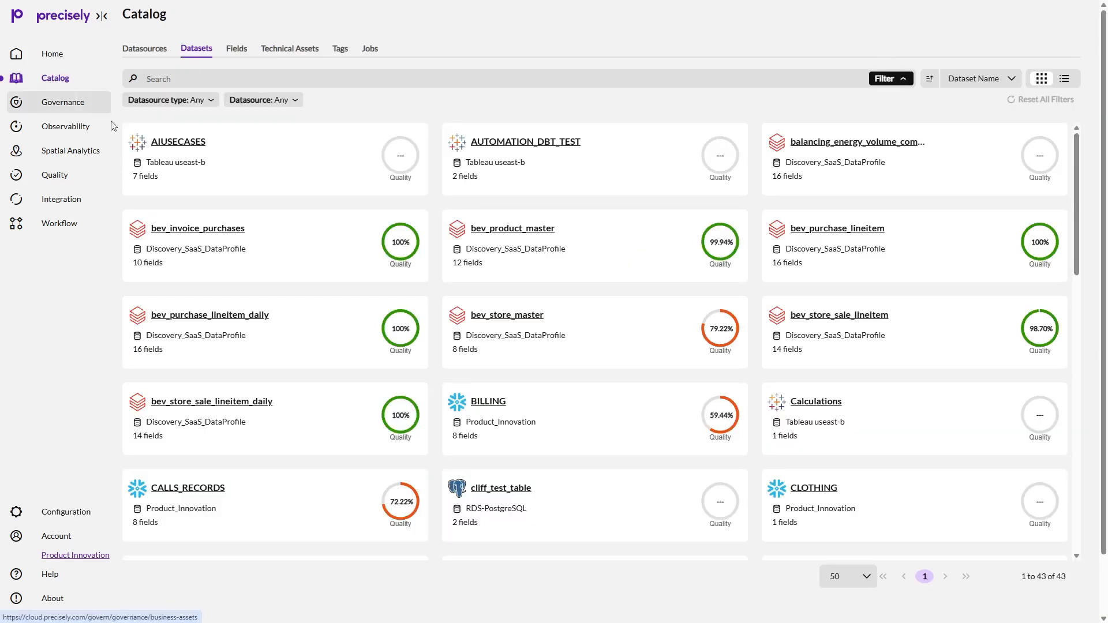
{"action": "left_click", "coordinate": [523, 316]}
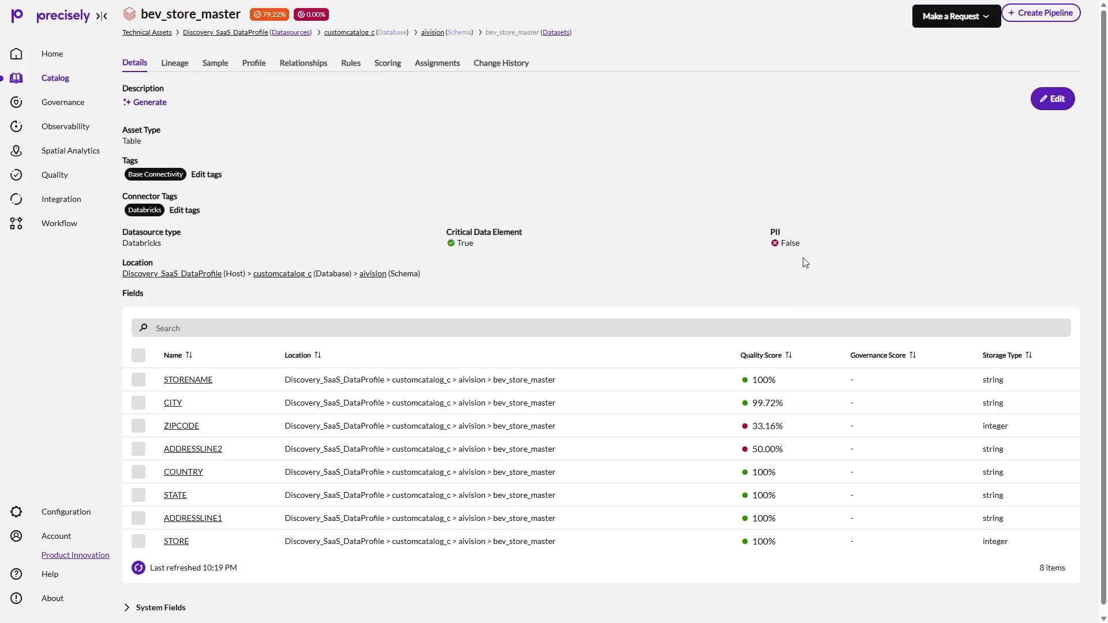
{"action": "left_click", "coordinate": [174, 66]}
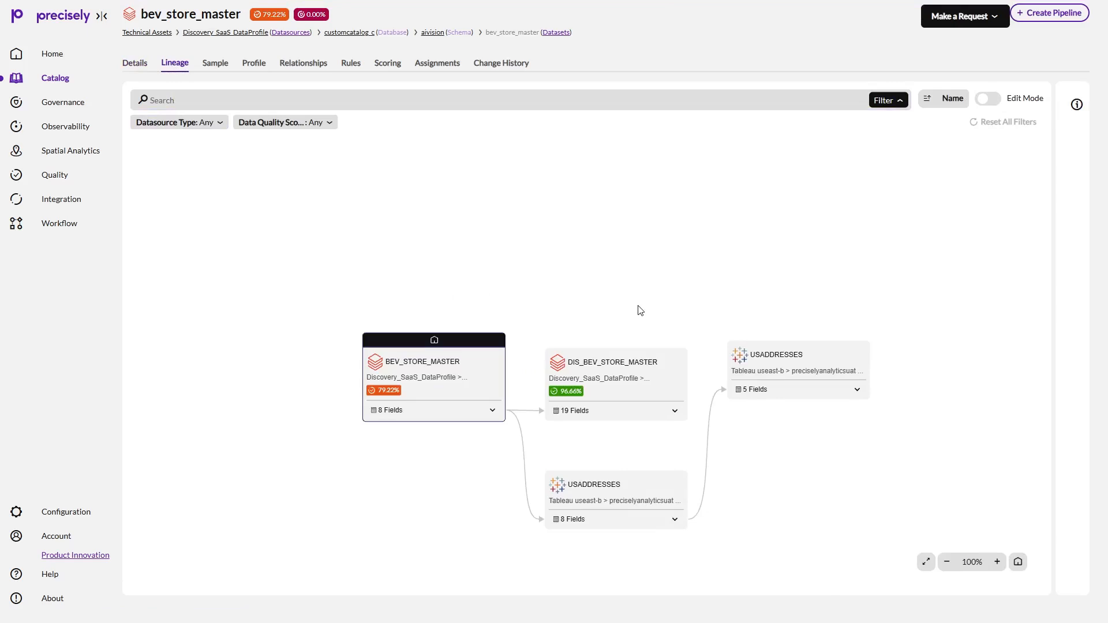
Filter the bev_store_master lineage to fields with a Poor (0 - 52%) data quality score.
{"action": "left_click", "coordinate": [231, 94]}
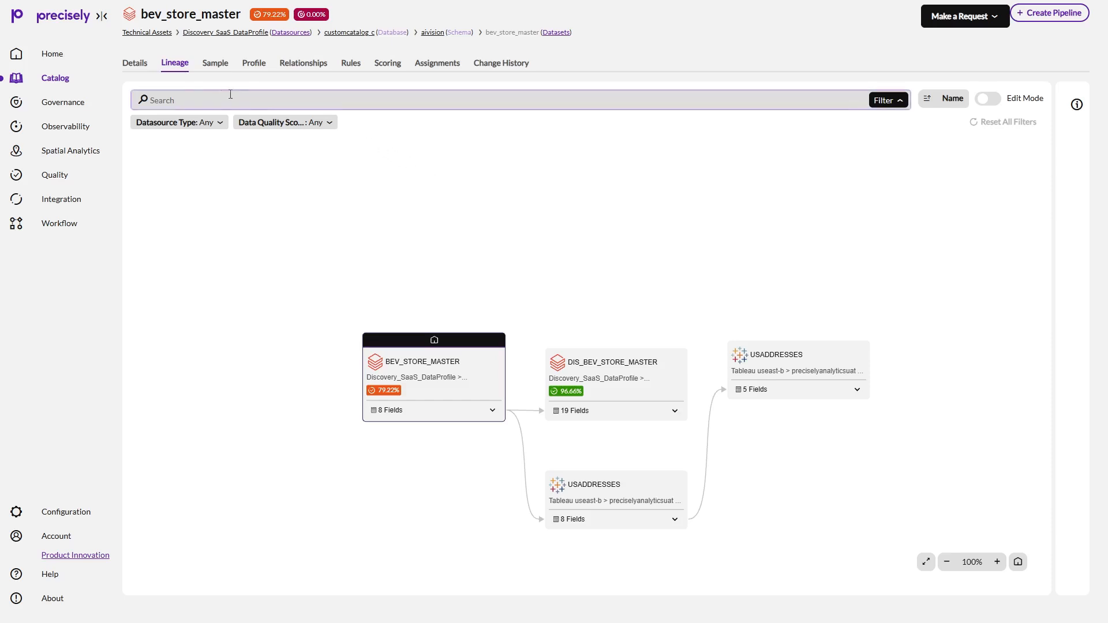
{"action": "left_click", "coordinate": [207, 96]}
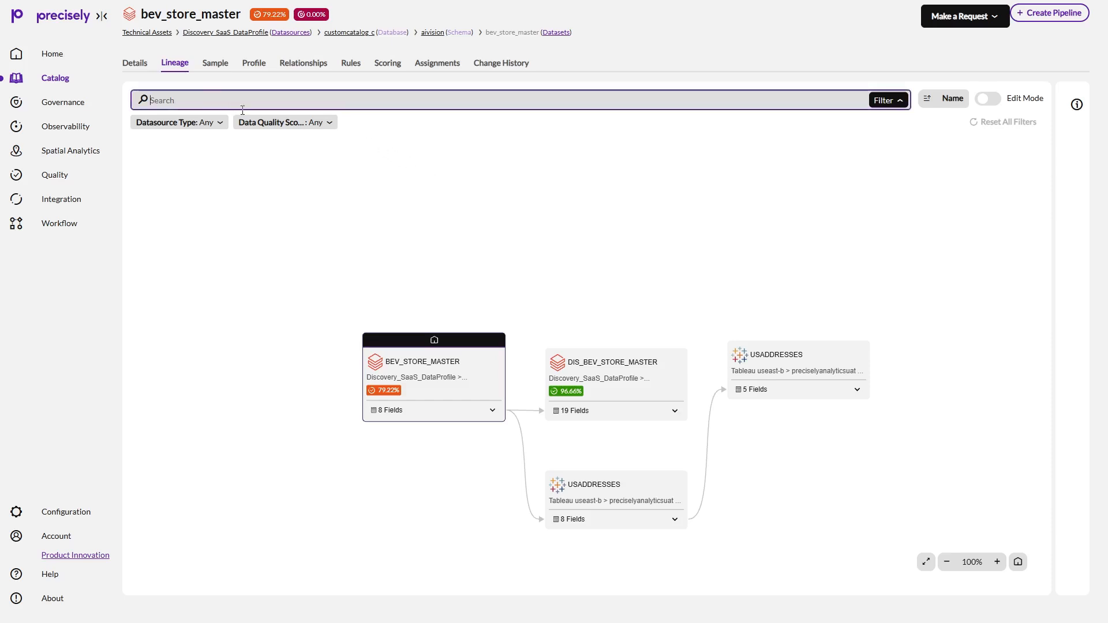
{"action": "left_click", "coordinate": [304, 131]}
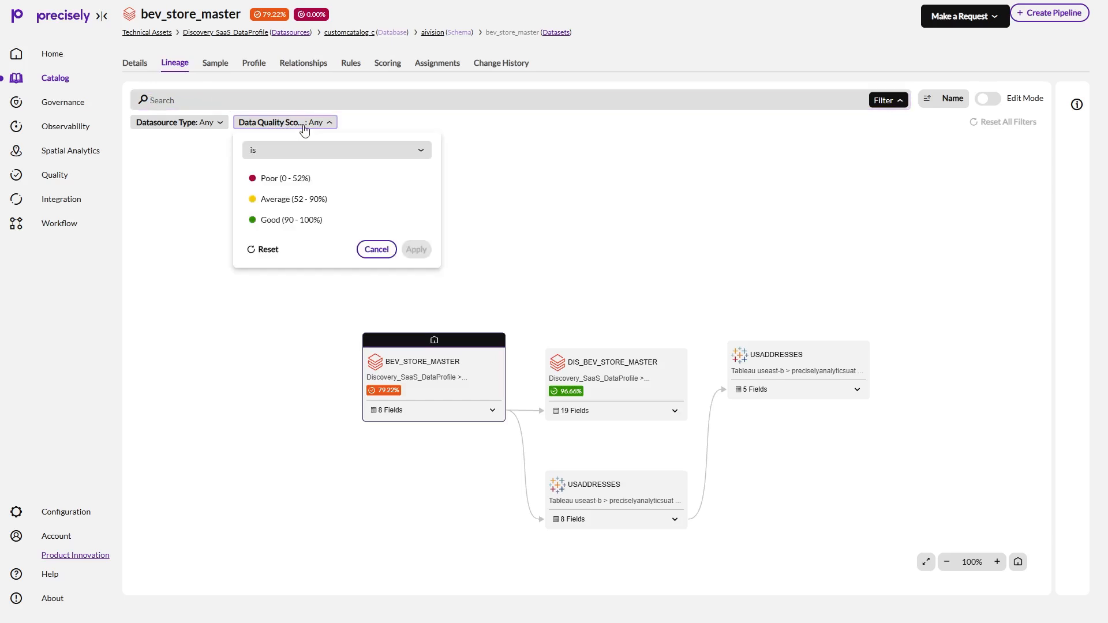
{"action": "left_click", "coordinate": [306, 181]}
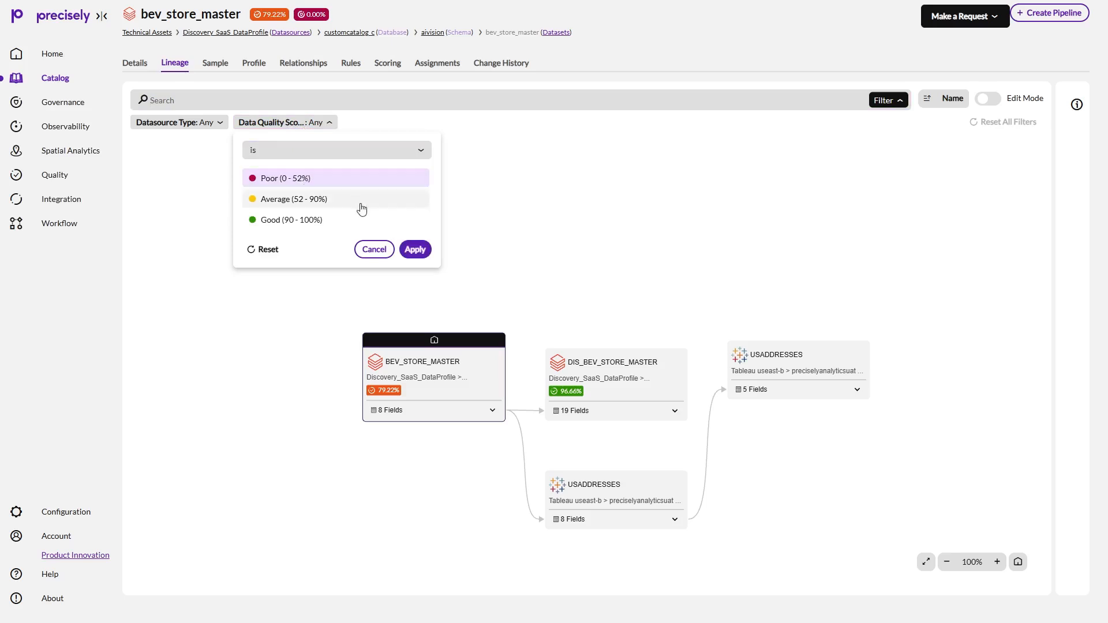
{"action": "left_click", "coordinate": [415, 250]}
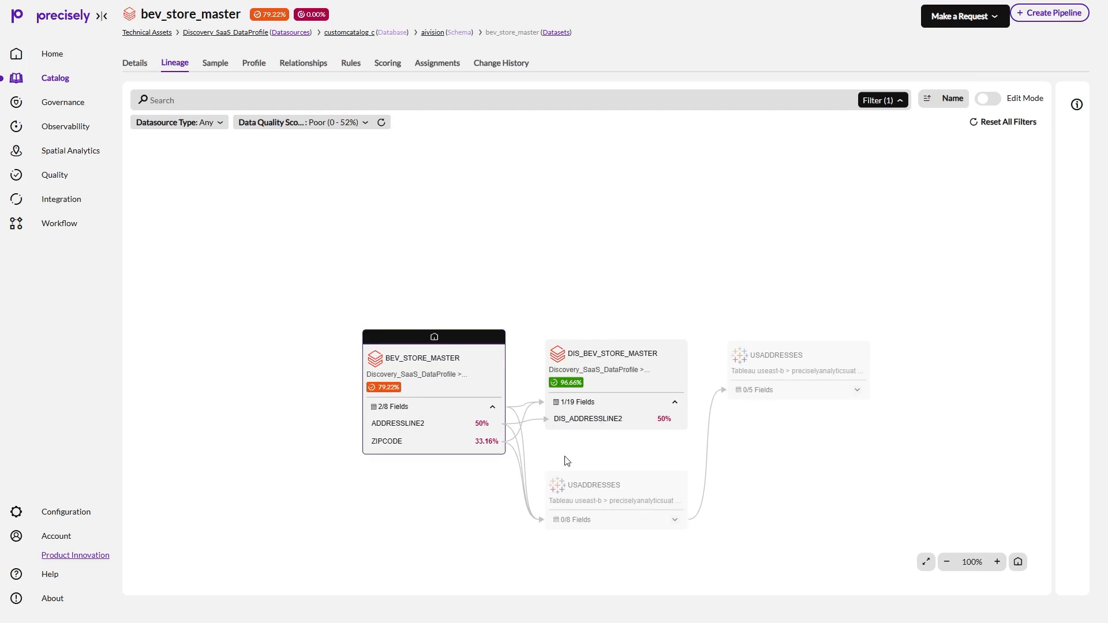
Trace the ZIPCODE field of BEV_STORE_MASTER through the lineage and examine its details and profile.
{"action": "left_click", "coordinate": [390, 442]}
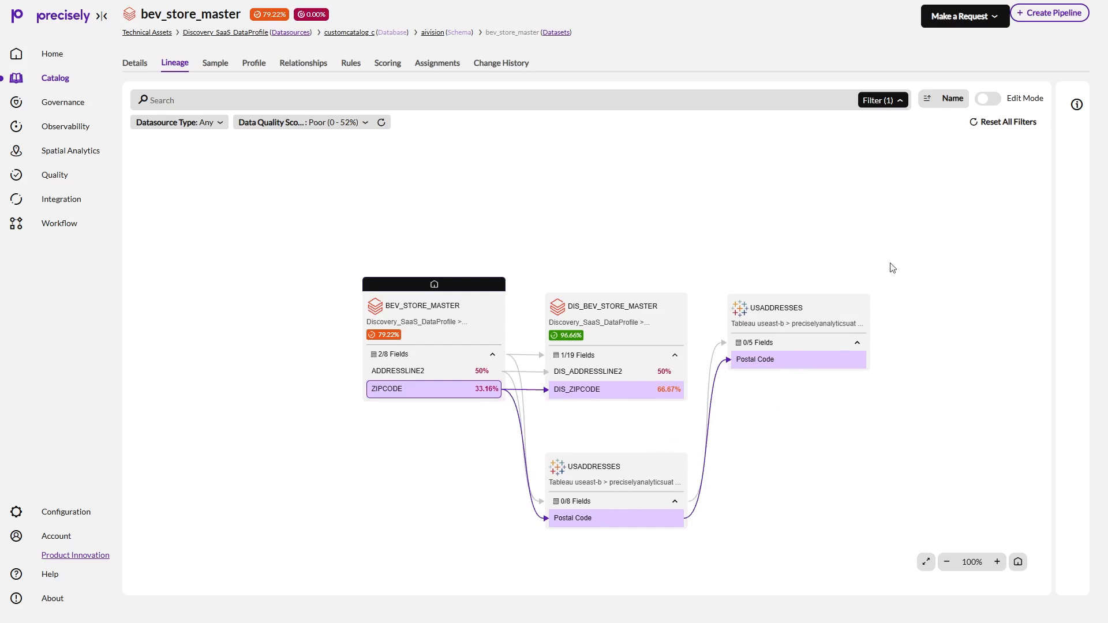
{"action": "left_click", "coordinate": [1077, 105]}
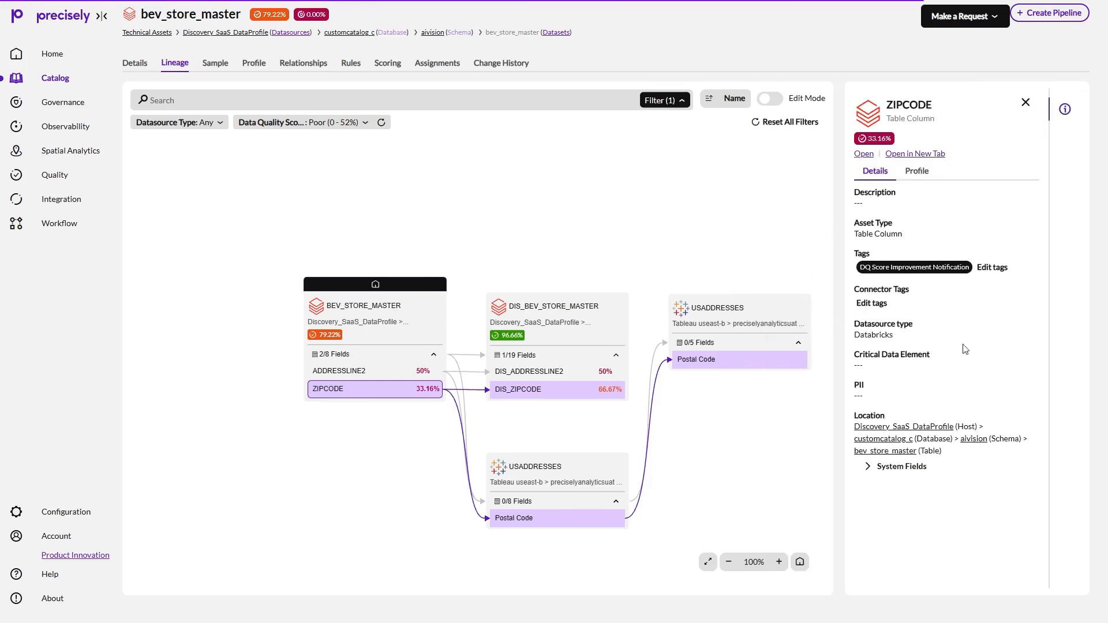
{"action": "left_click", "coordinate": [931, 173]}
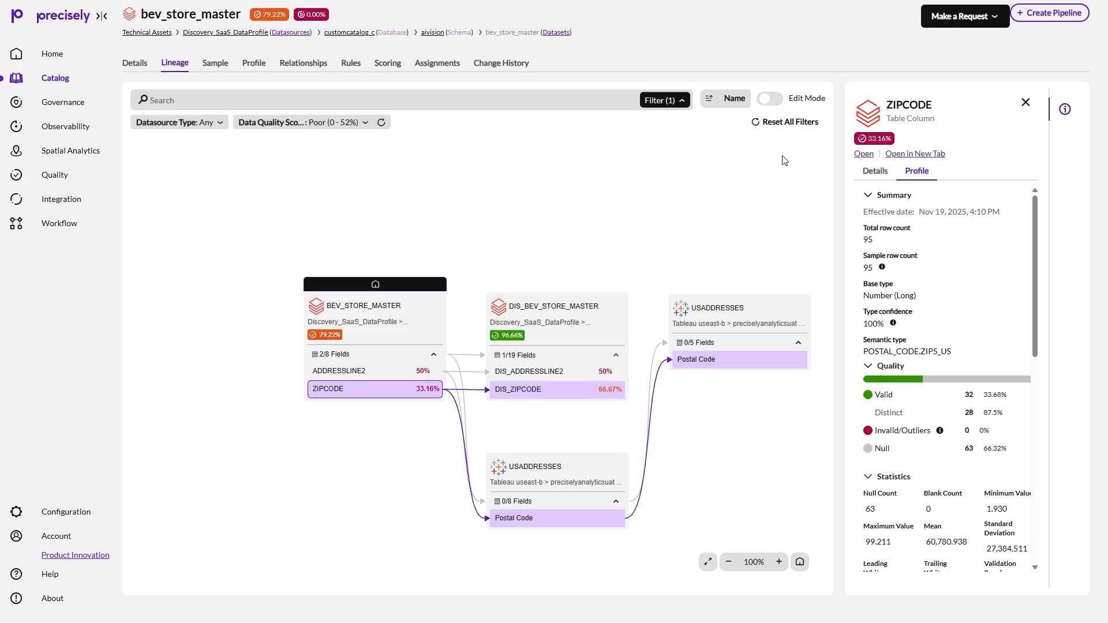
Enable lineage editing to review the datasets offered for a downstream relationship of BEV_STORE_MASTER, cancel, and turn editing off.
{"action": "left_click", "coordinate": [773, 101]}
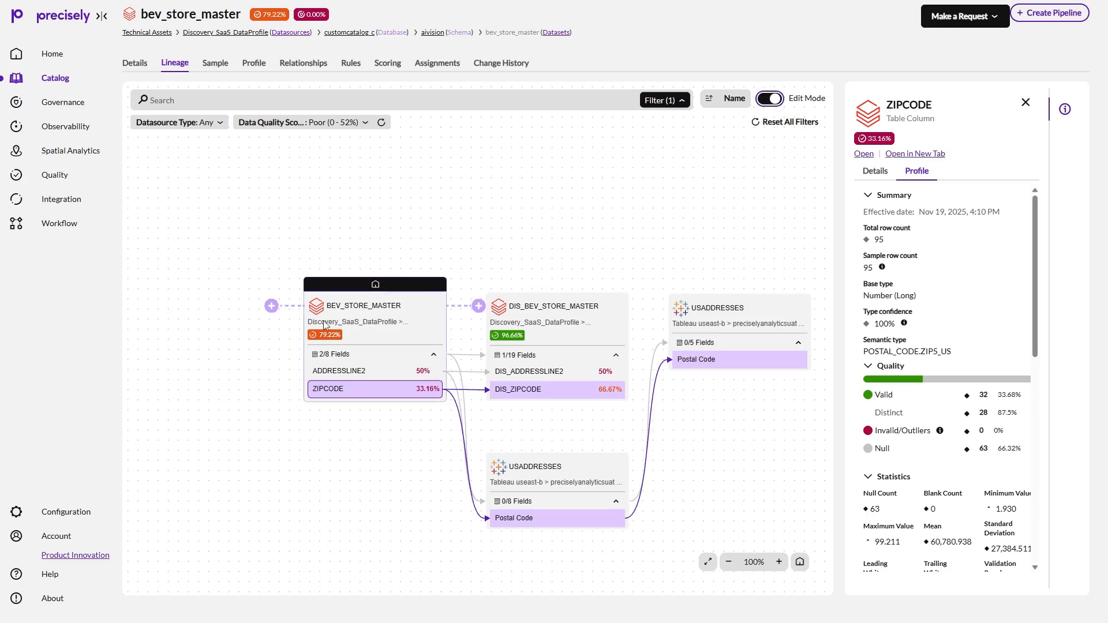
{"action": "mouse_move", "coordinate": [308, 305]}
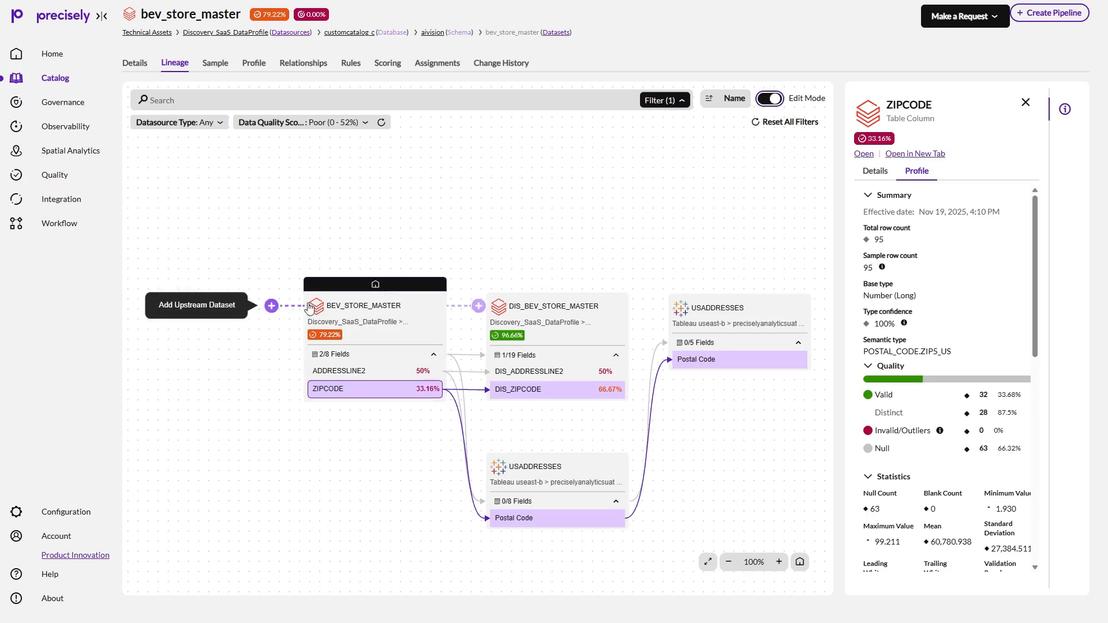
{"action": "mouse_move", "coordinate": [368, 388]}
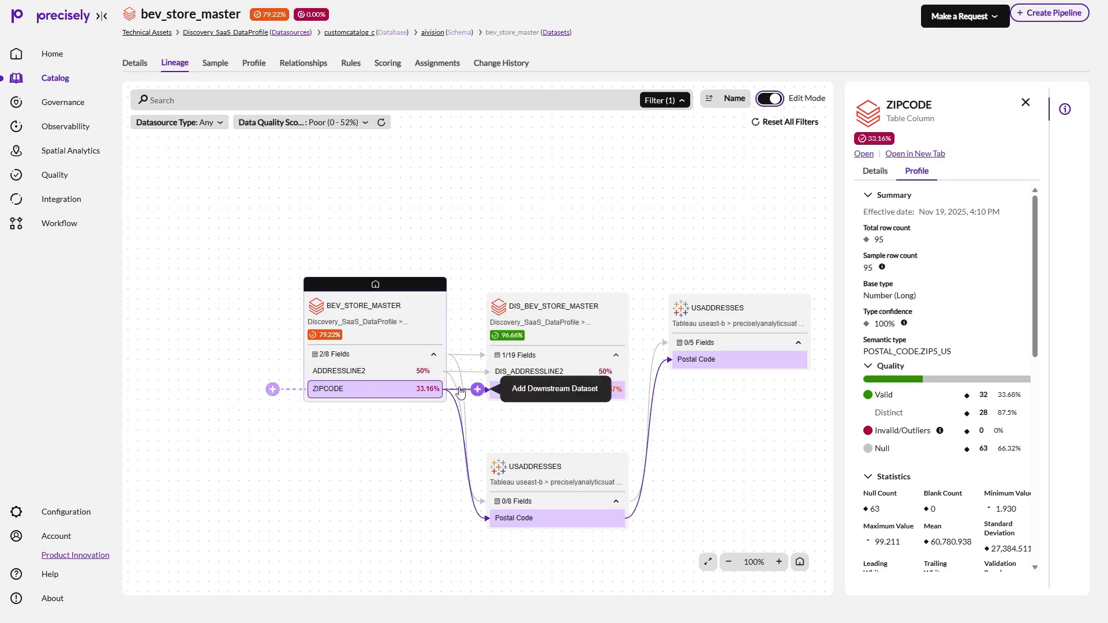
{"action": "left_click", "coordinate": [477, 306]}
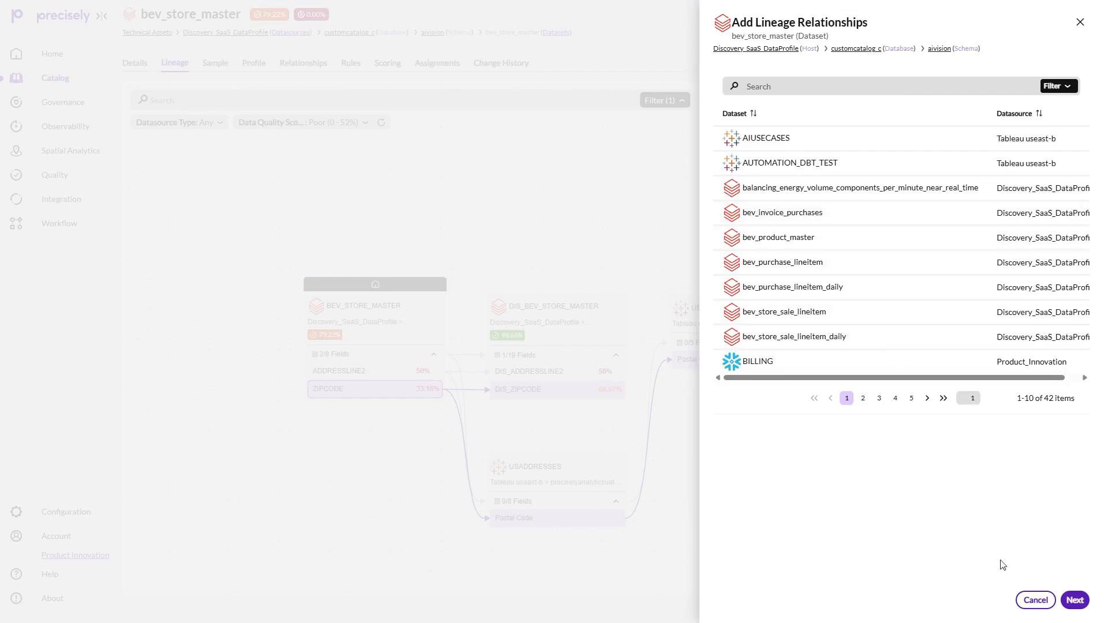
{"action": "left_click", "coordinate": [1037, 602]}
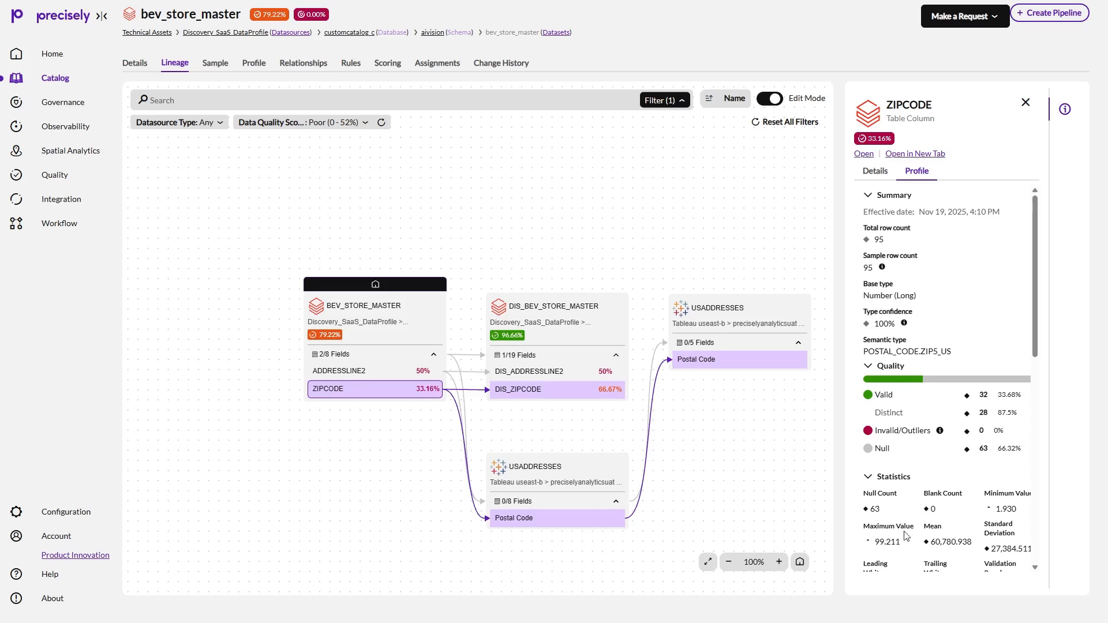
{"action": "left_click", "coordinate": [770, 99]}
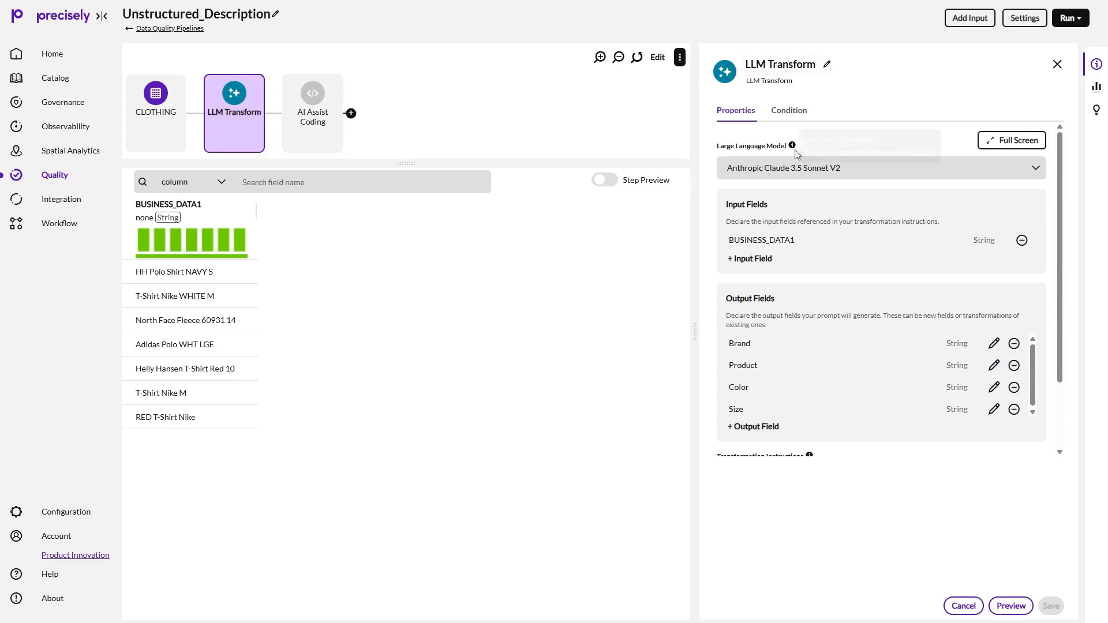
Review the LLM Transform's available language models and transformation instructions in the Unstructured_Description pipeline, keeping Anthropic Claude 3.5 Sonnet V2, and preview the step.
{"action": "left_click", "coordinate": [896, 171]}
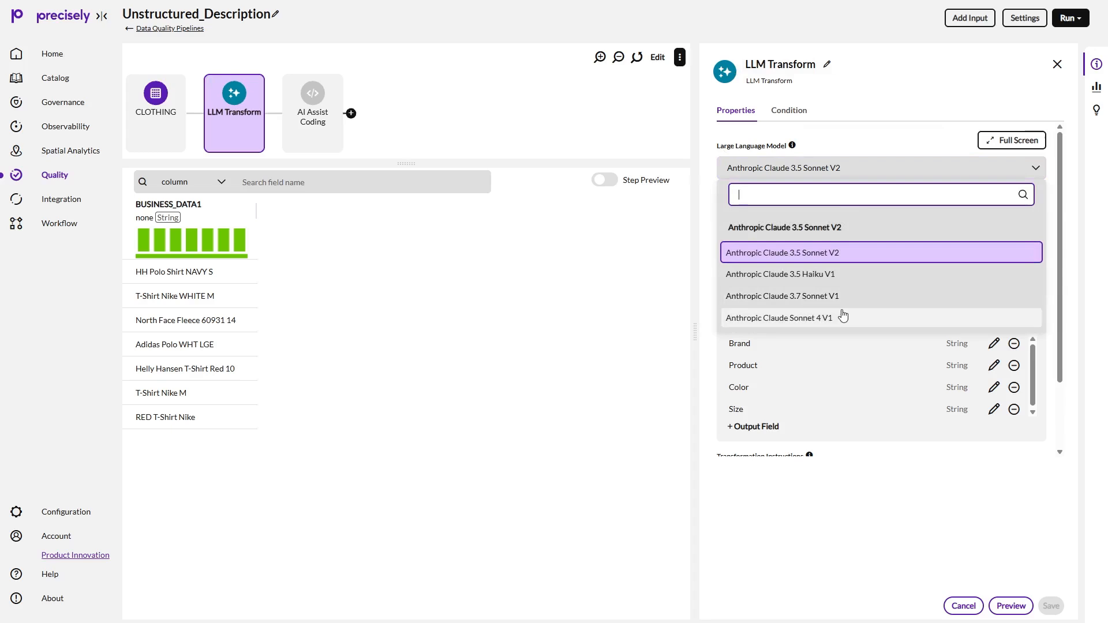
{"action": "left_click", "coordinate": [837, 138]}
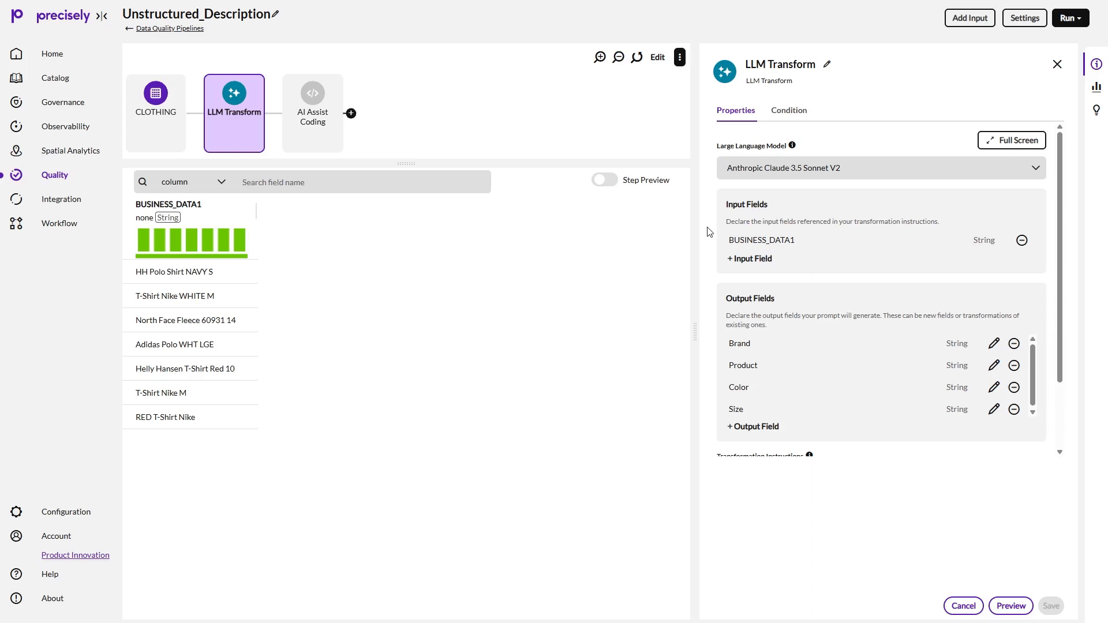
{"action": "scroll", "coordinate": [718, 257], "scroll_direction": "down", "scroll_amount": 3}
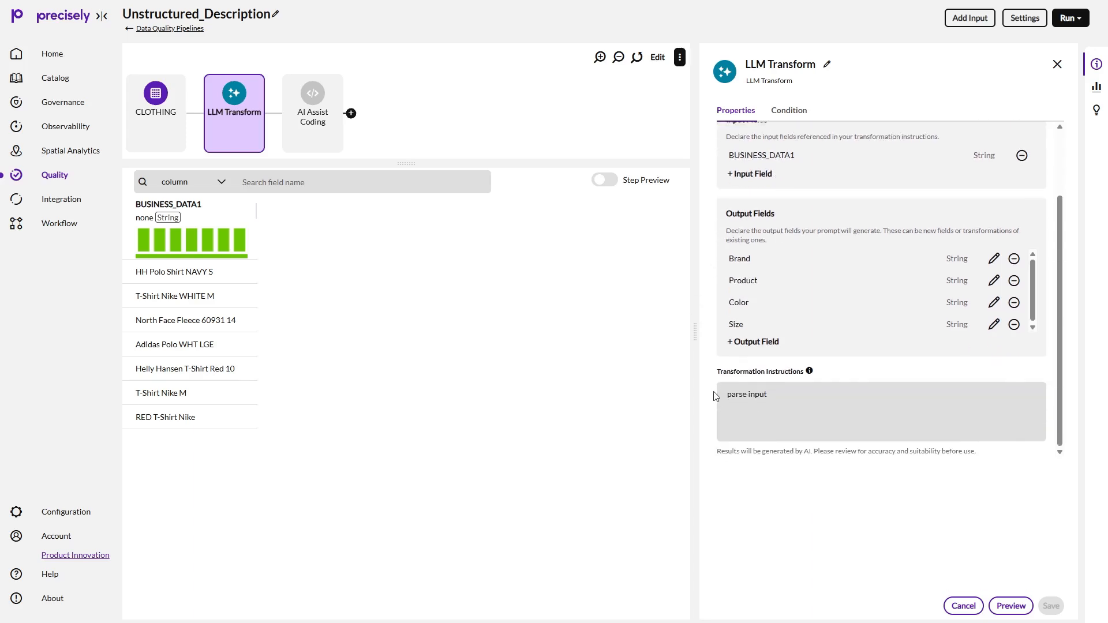
{"action": "left_click", "coordinate": [750, 404]}
{"action": "left_click", "coordinate": [1012, 612]}
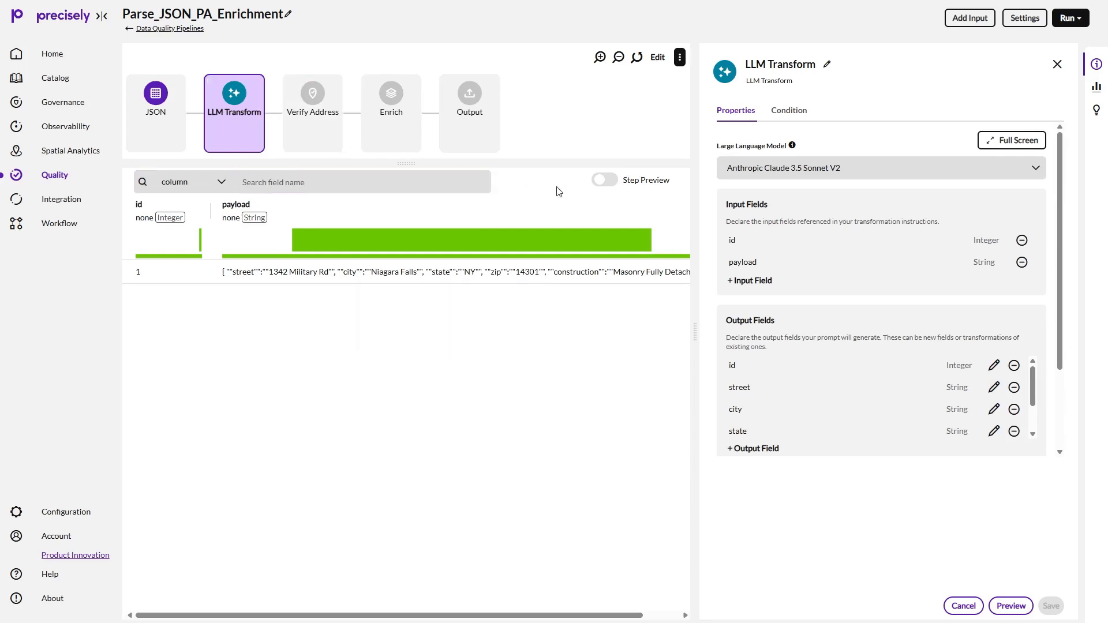
Review the LLM Transform instructions in the Parse_JSON_PA_Enrichment pipeline, preview the step, and examine its parsed output columns.
{"action": "scroll", "coordinate": [721, 210], "scroll_direction": "down", "scroll_amount": 2}
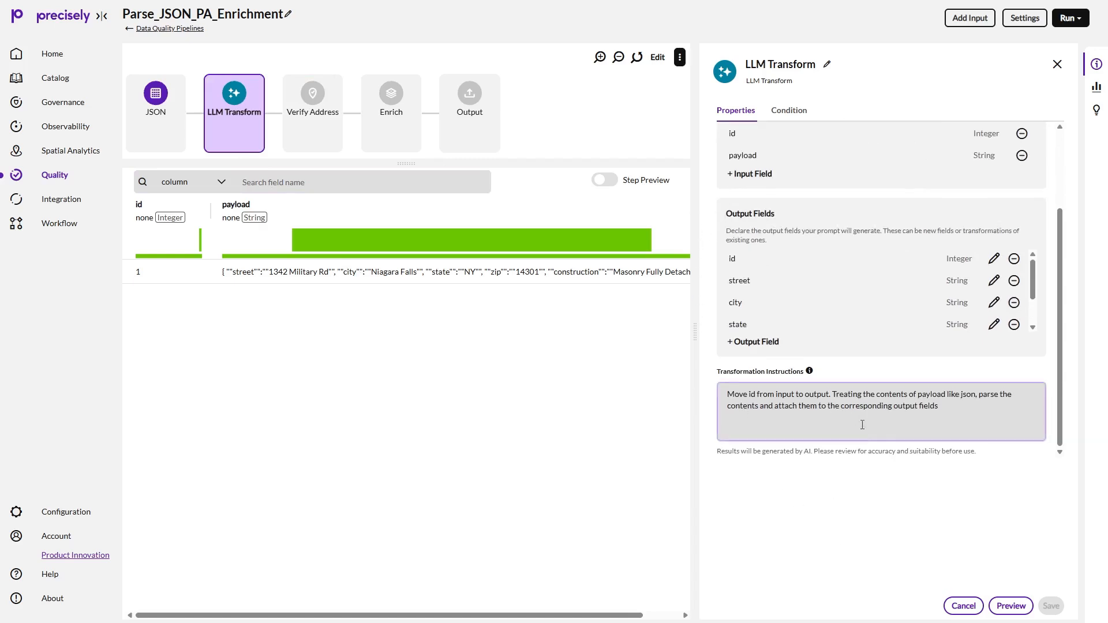
{"action": "left_click", "coordinate": [998, 606]}
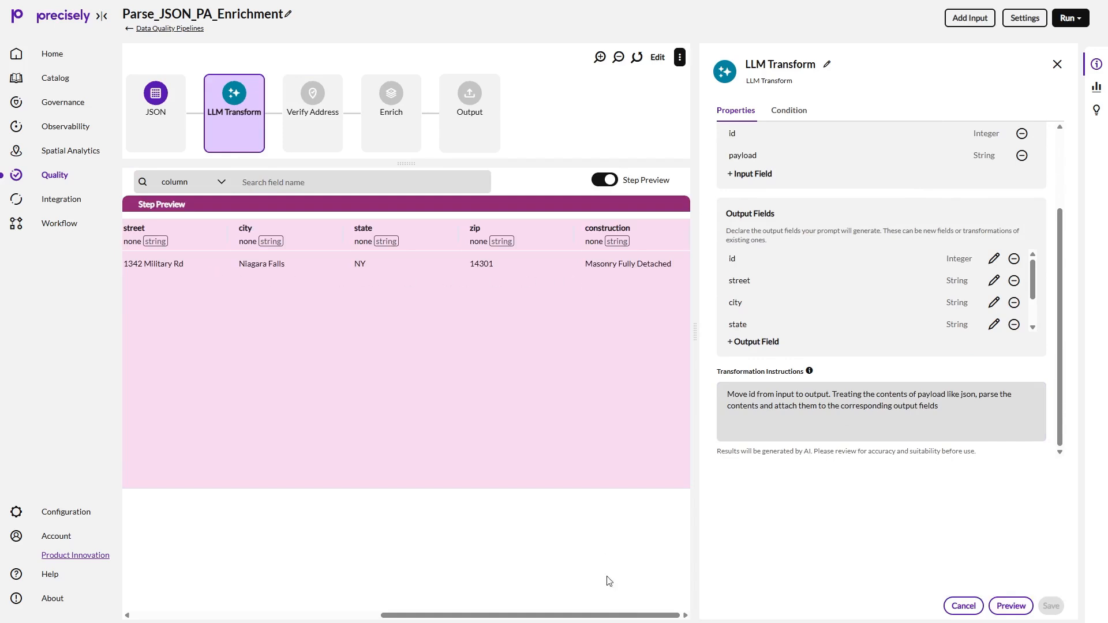
{"action": "left_click_drag", "start_coordinate": [622, 616], "coordinate": [700, 621]}
{"action": "left_click_drag", "start_coordinate": [508, 615], "coordinate": [177, 612]}
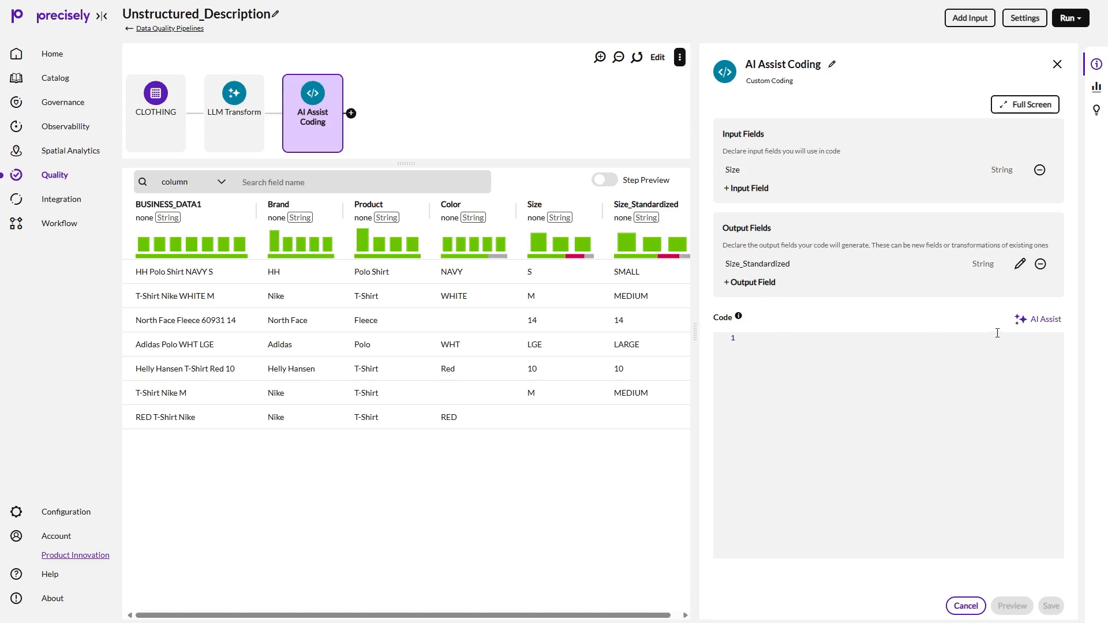
Generate code for the AI Assist Coding step with the instruction "Standardize size values", apply it, and preview the results.
{"action": "left_click", "coordinate": [1053, 324]}
{"action": "left_click", "coordinate": [914, 143]}
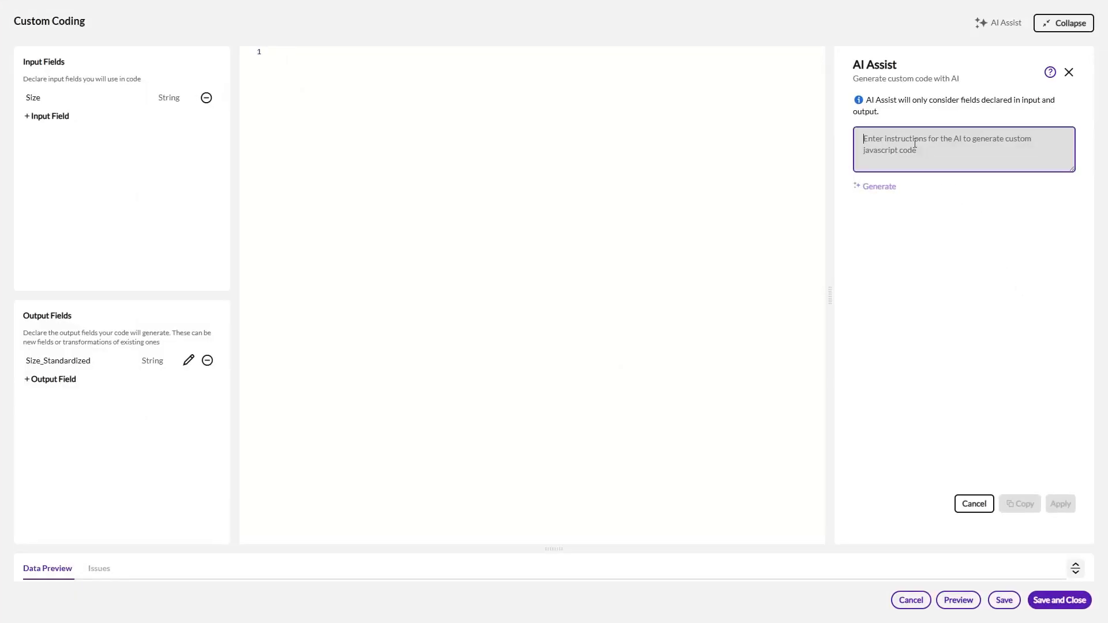
{"action": "type", "text": "Standardize size values"}
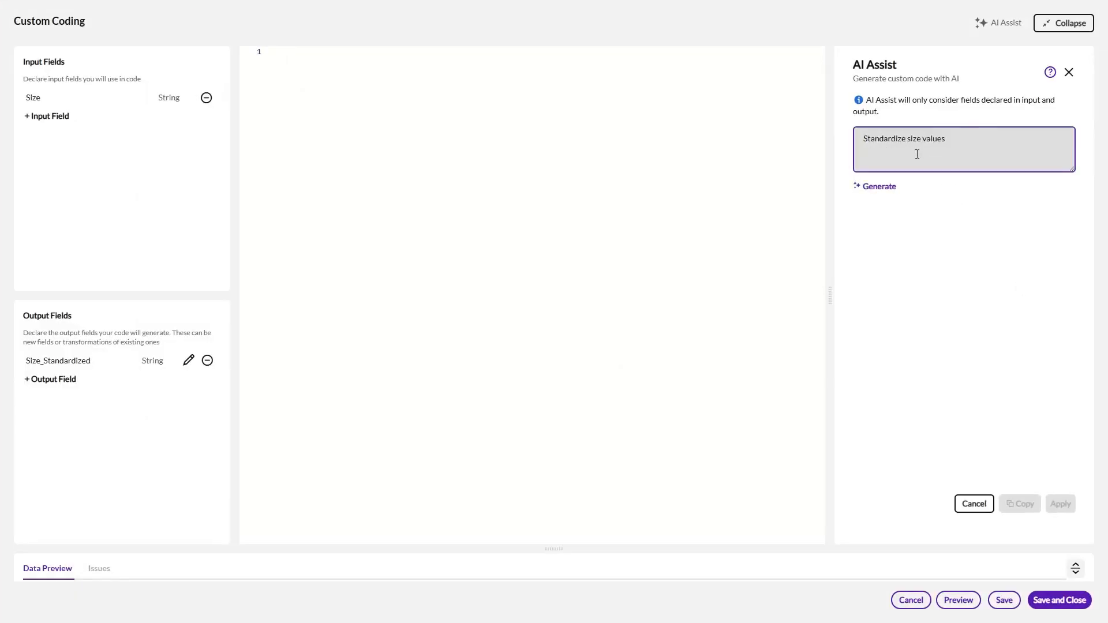
{"action": "left_click", "coordinate": [889, 190]}
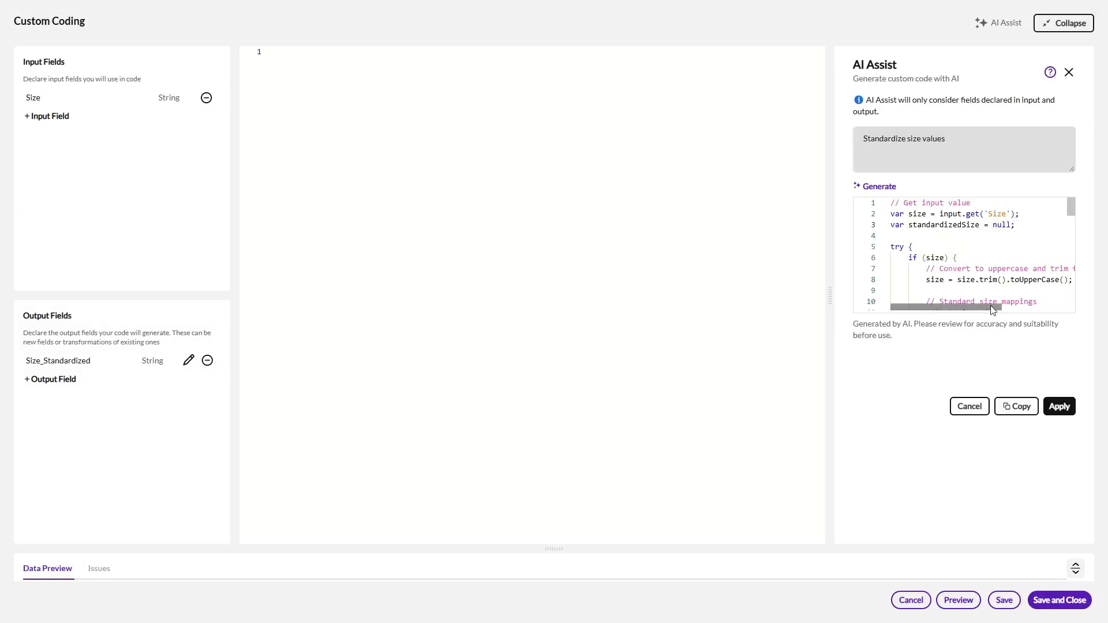
{"action": "left_click", "coordinate": [1056, 419]}
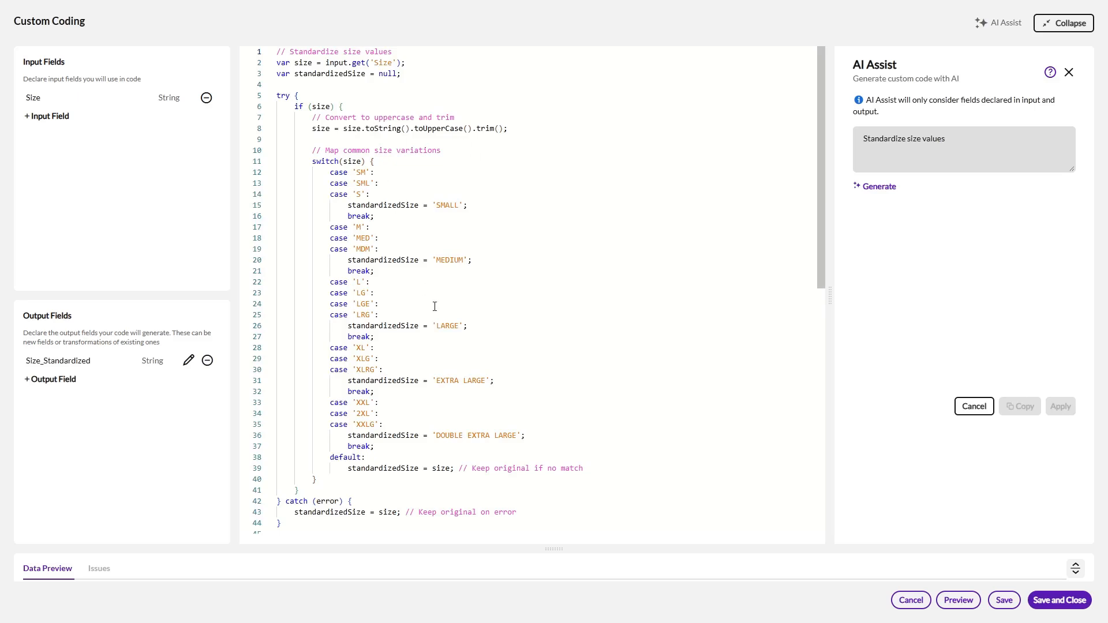
{"action": "left_click", "coordinate": [958, 600]}
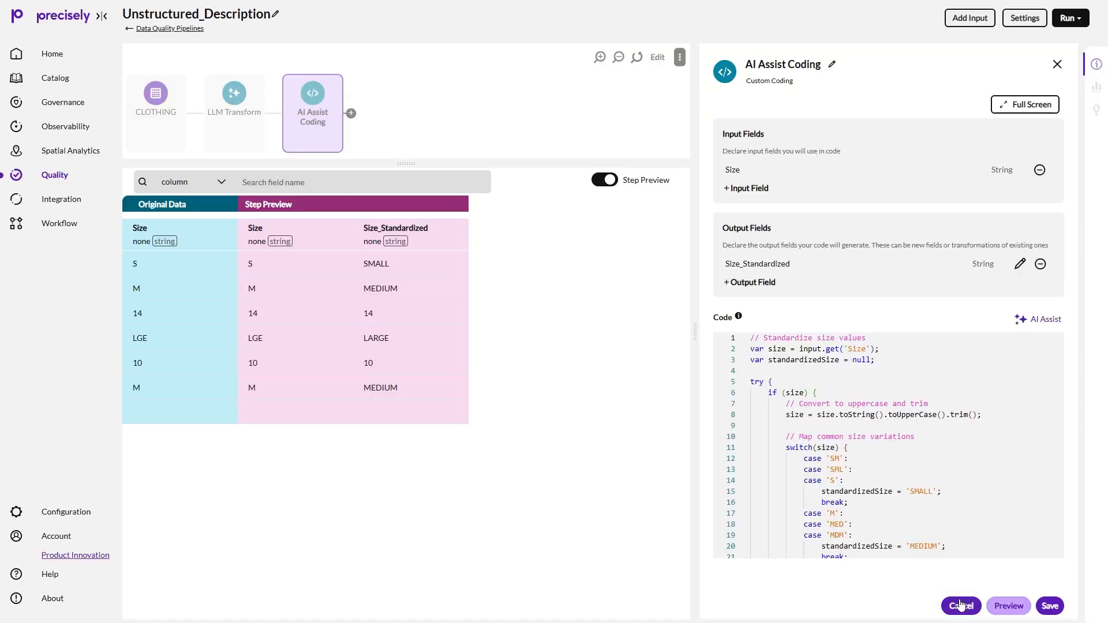